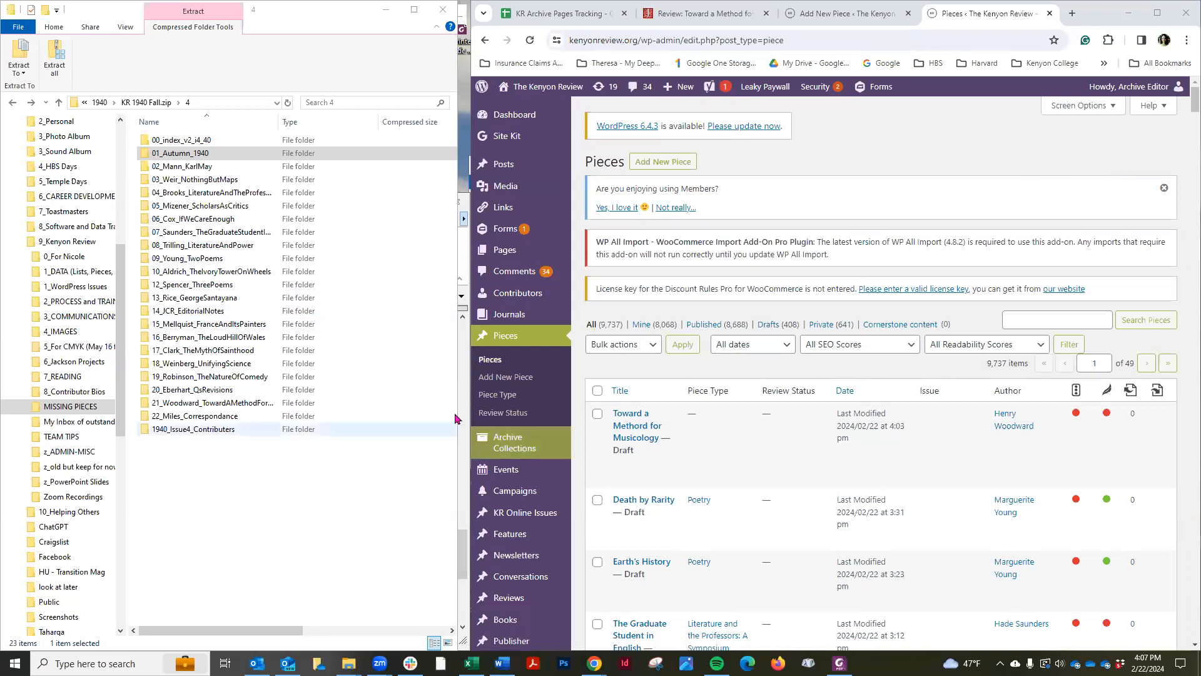
# Open a new piece editor and browse its sidebar panels, including Piece Type
pyautogui.click(520, 376)
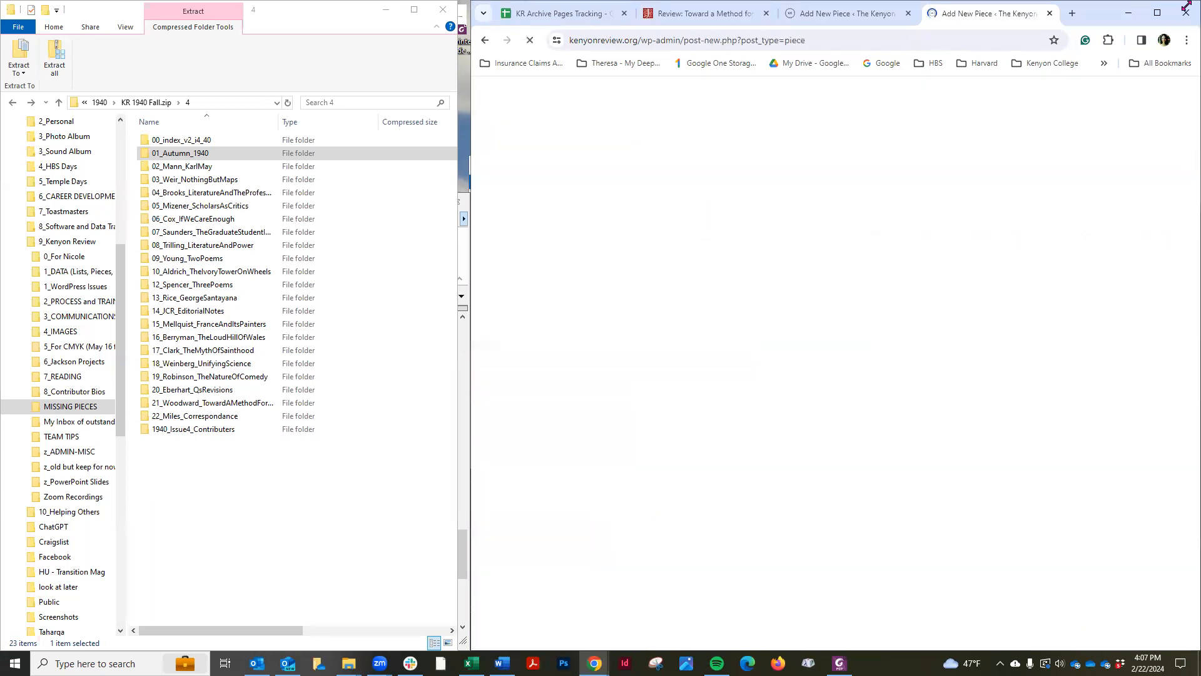
pyautogui.click(1158, 14)
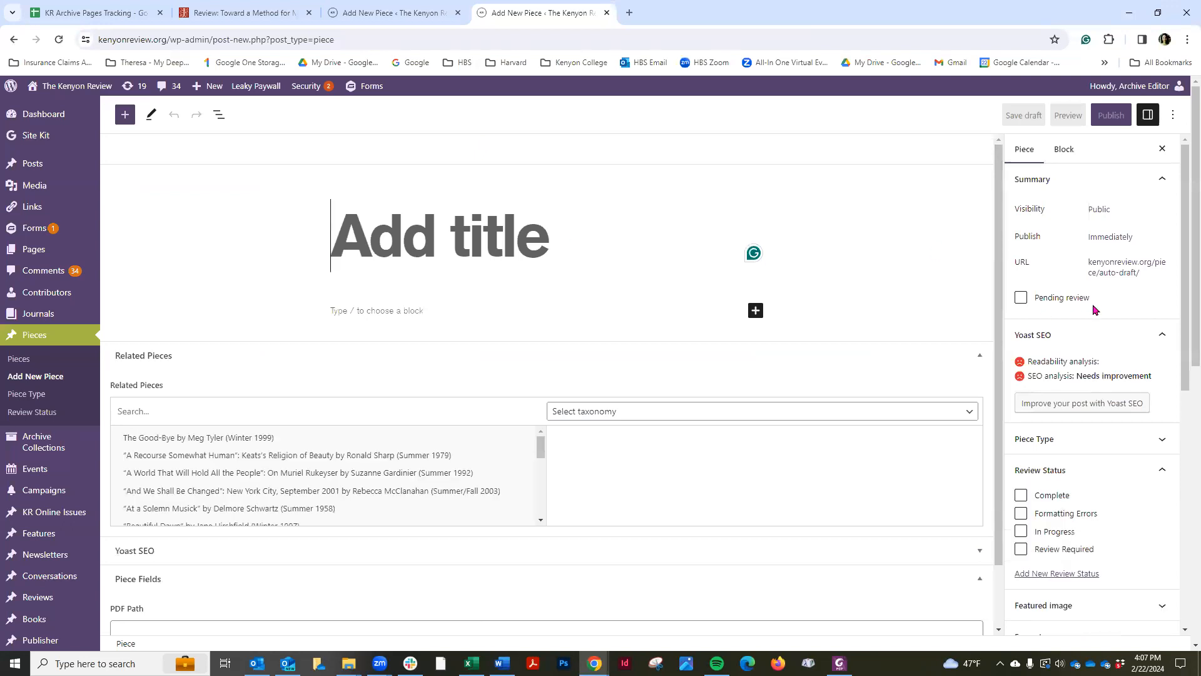
pyautogui.scroll(-4, 1095, 306)
pyautogui.click(1069, 192)
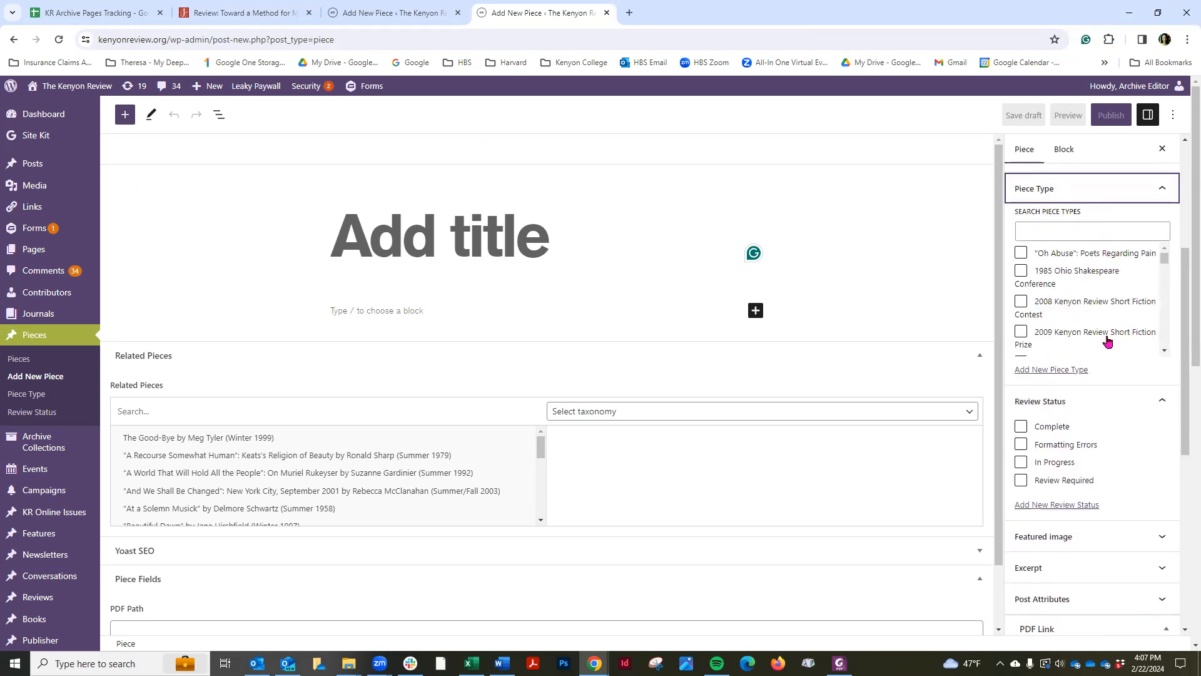
pyautogui.scroll(-6, 1108, 368)
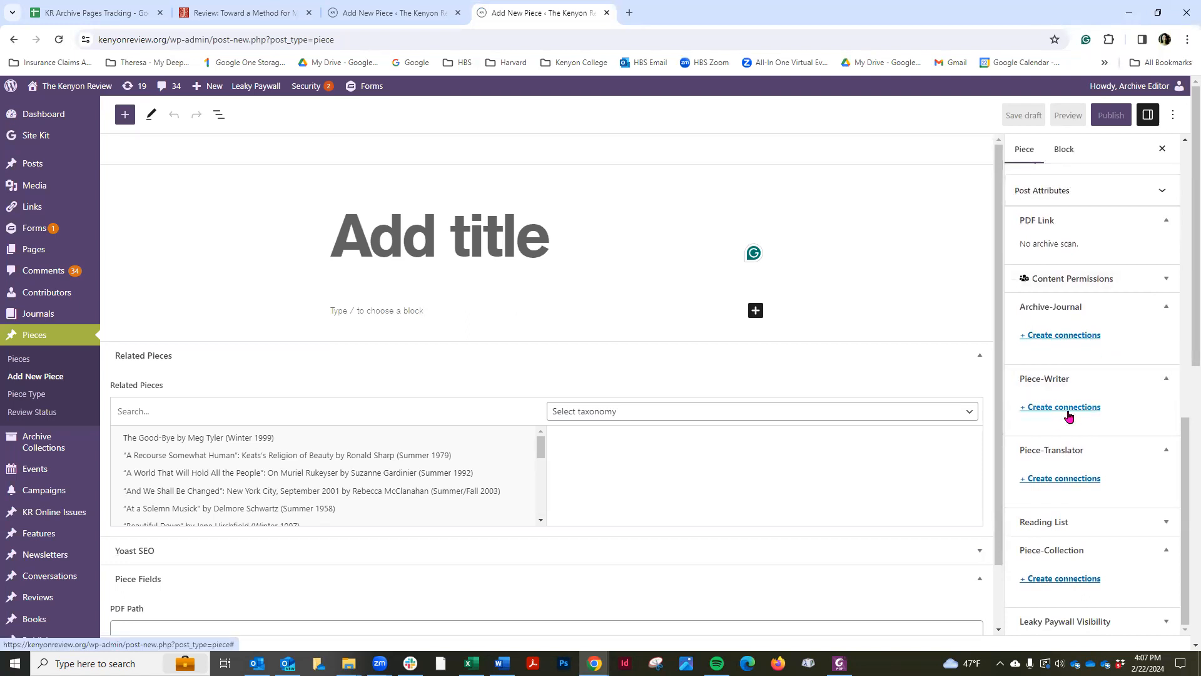
pyautogui.click(404, 314)
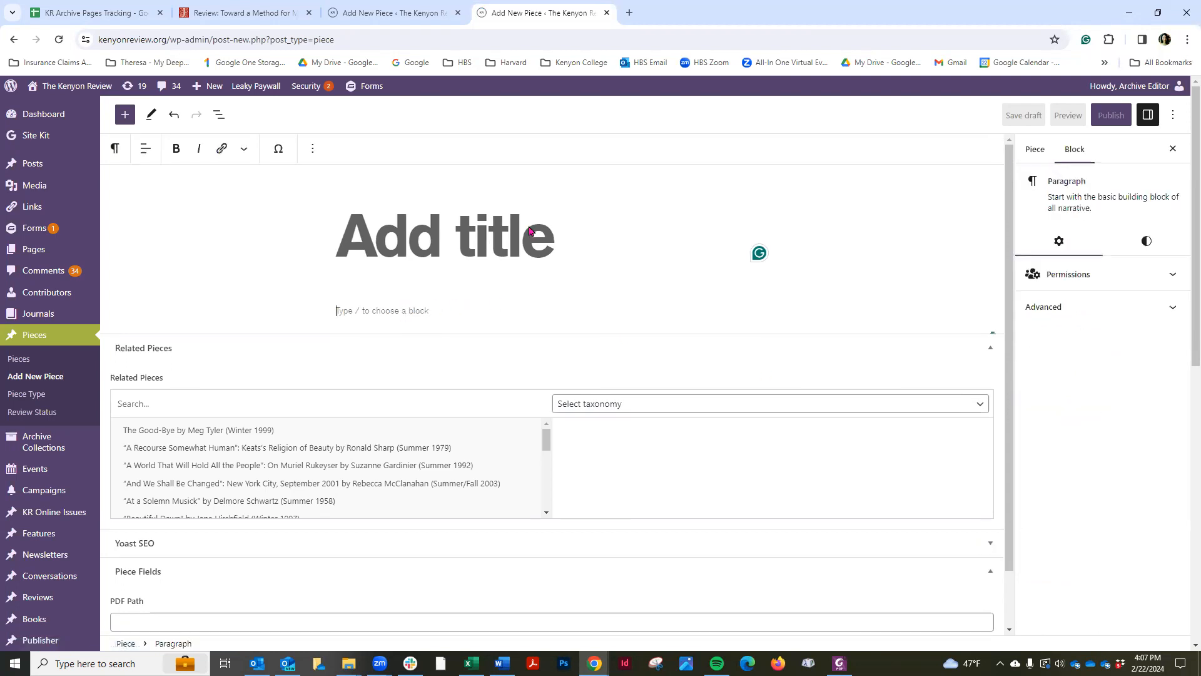
# Restore the browser window and switch to the editor tab with the Toward a Methord for Musicology draft
pyautogui.doubleClick(981, 9)
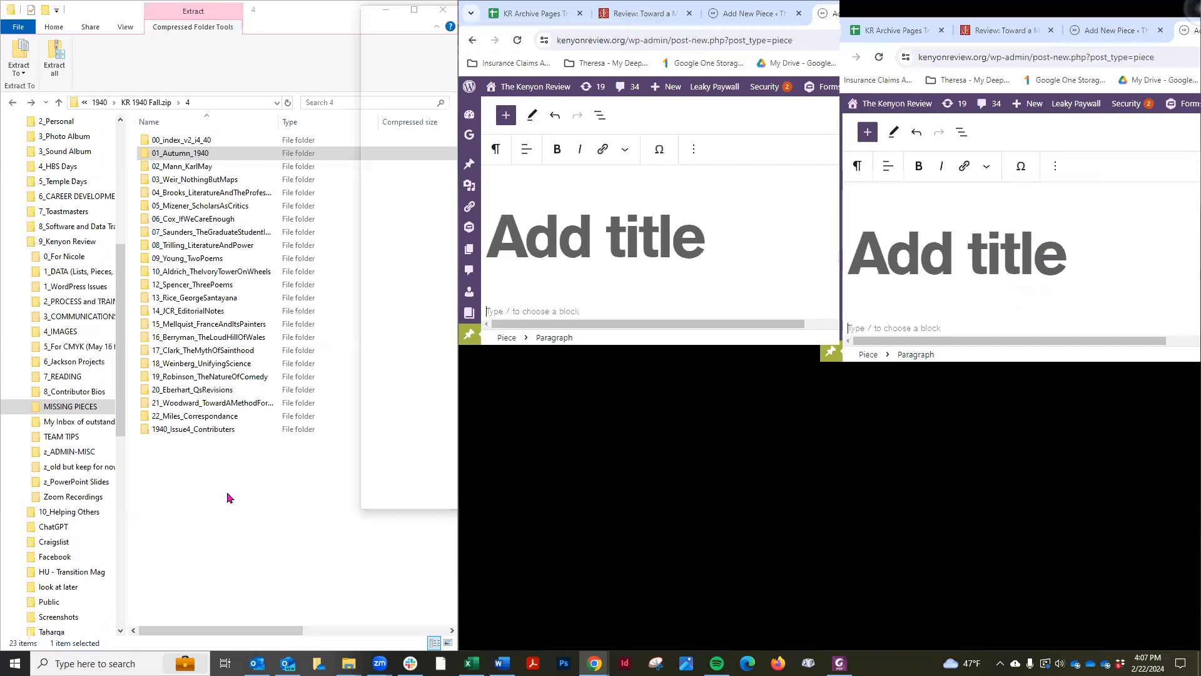
pyautogui.click(220, 155)
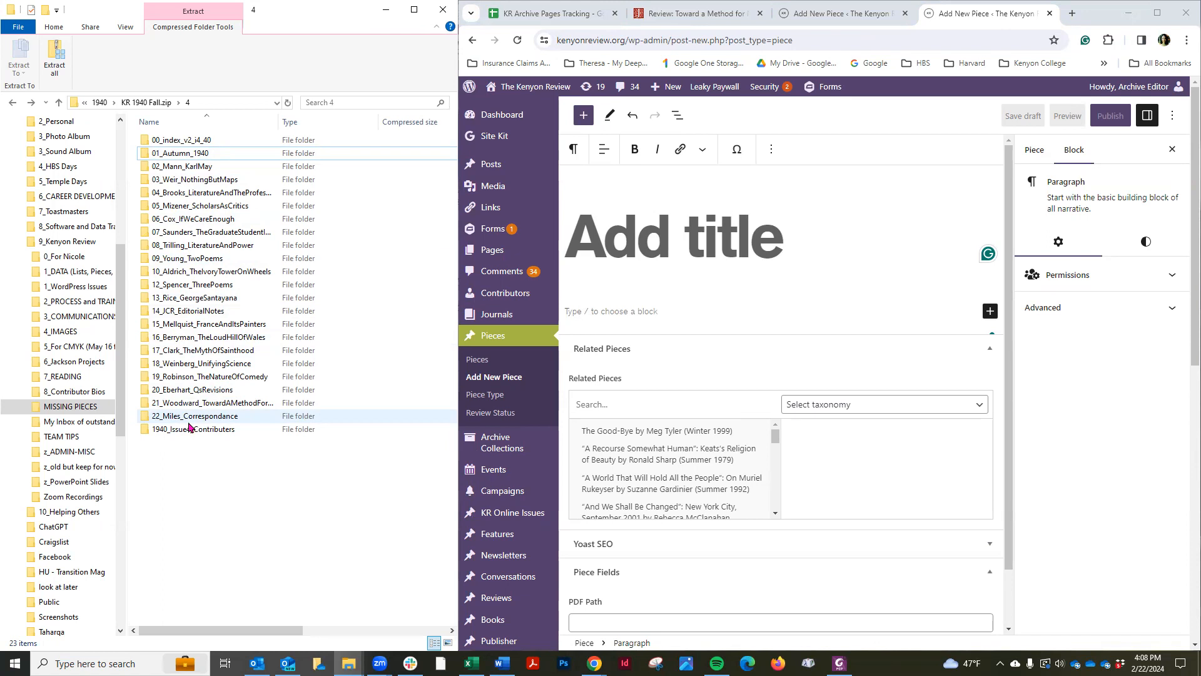
pyautogui.click(822, 15)
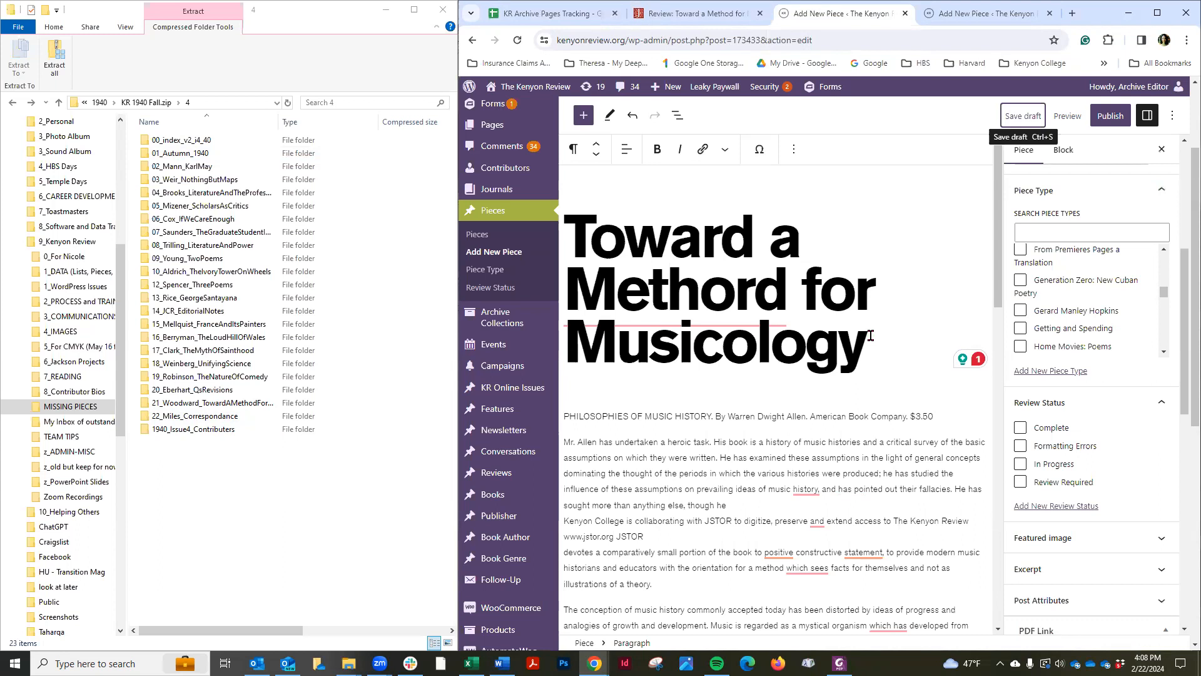
# Check the review's row in the KR Archive Pages Tracking sheet against the review's page in the PDF
pyautogui.click(556, 14)
pyautogui.click(548, 429)
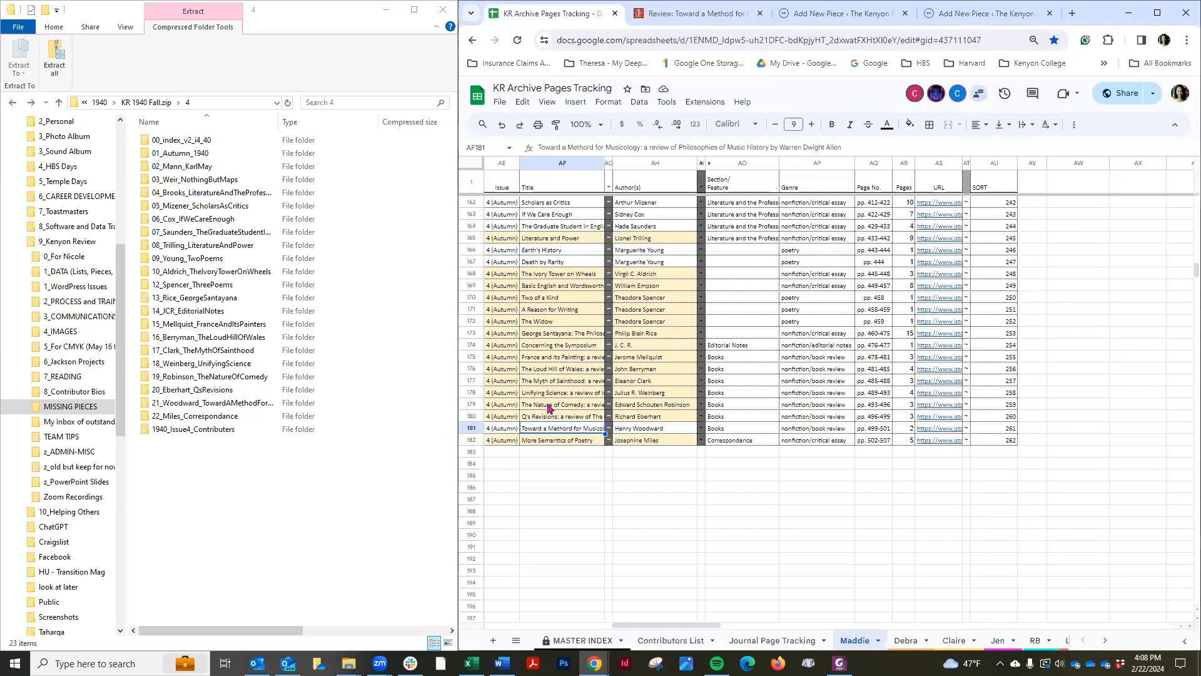
pyautogui.click(570, 477)
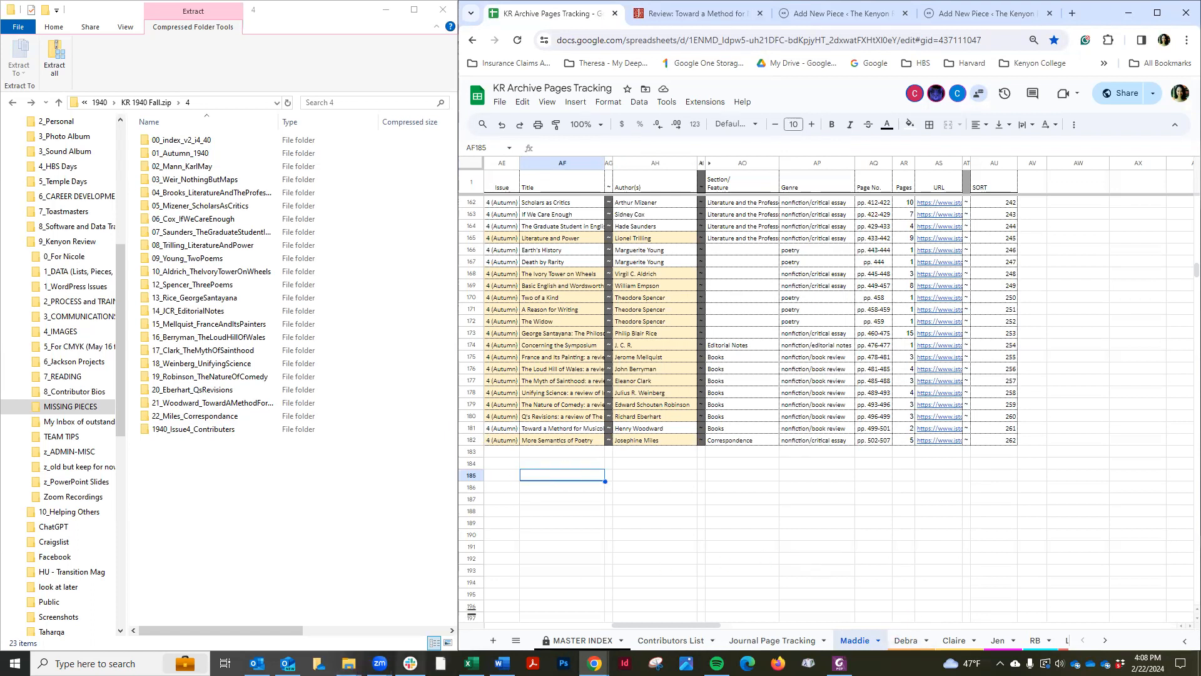
pyautogui.moveTo(410, 663)
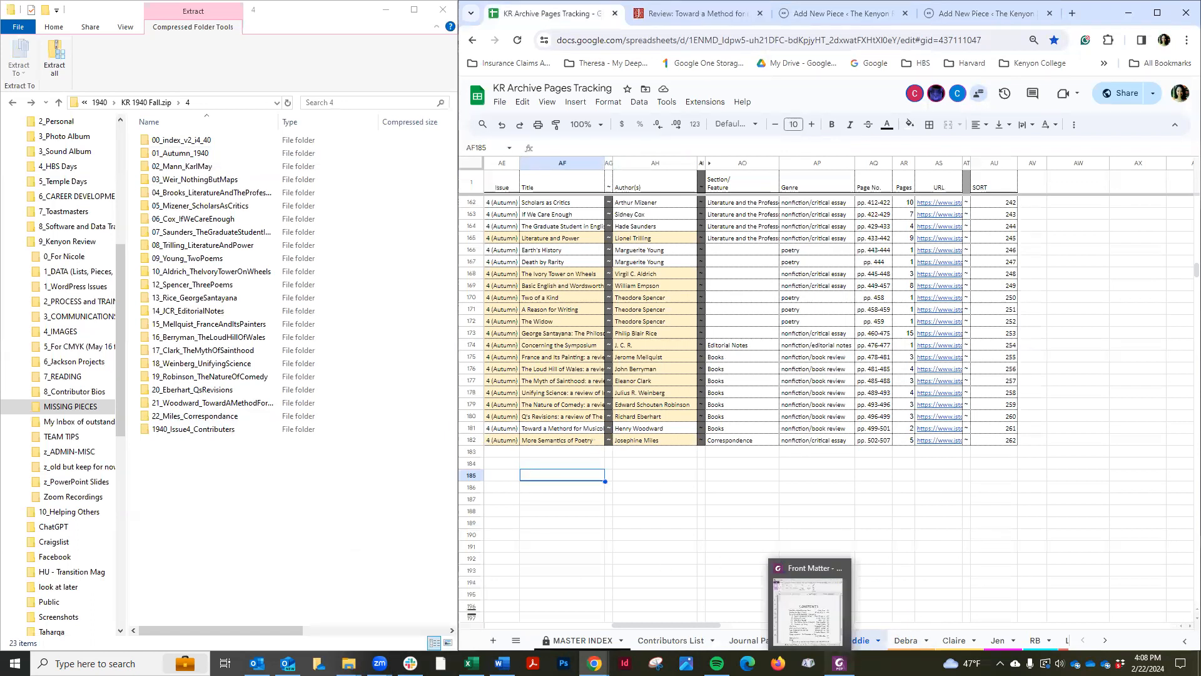
pyautogui.click(839, 663)
pyautogui.click(369, 299)
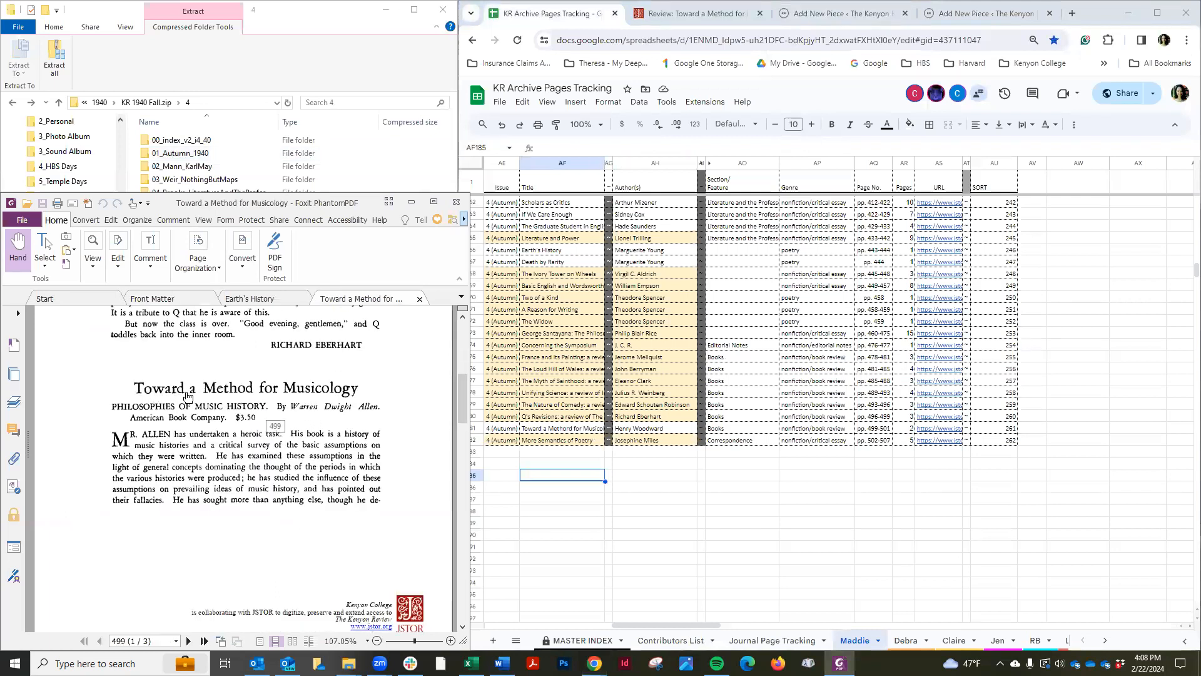
pyautogui.click(589, 430)
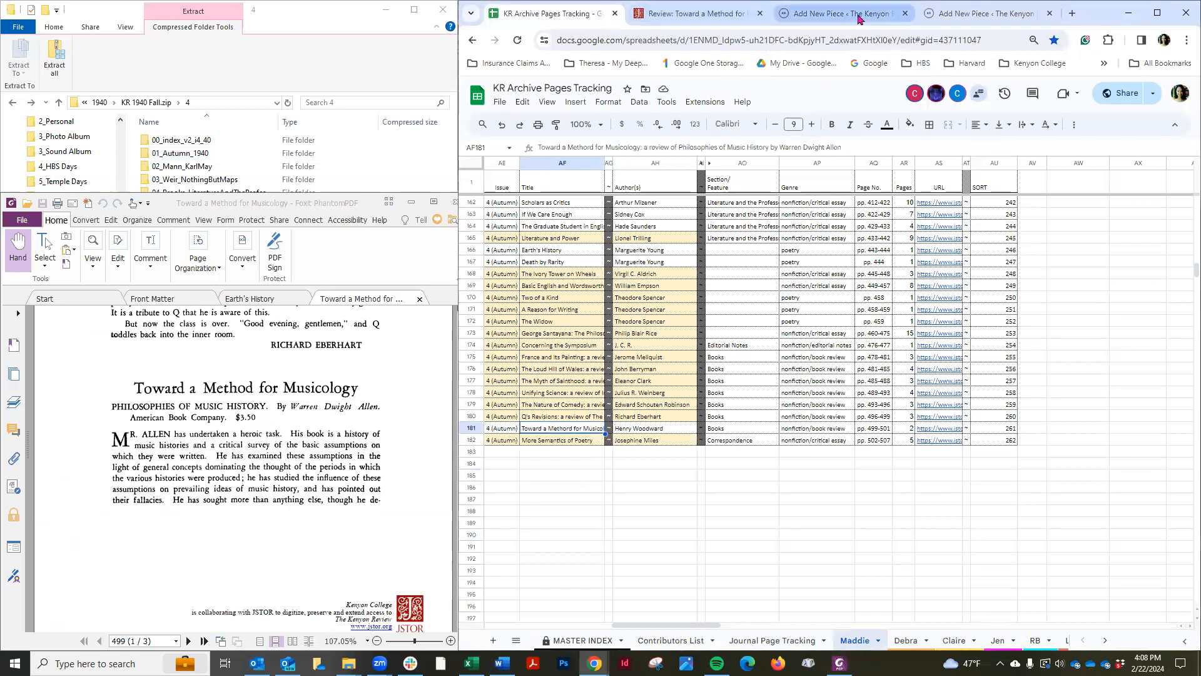
# Save the Toward a Methord for Musicology piece as a draft
pyautogui.click(851, 13)
pyautogui.click(1025, 118)
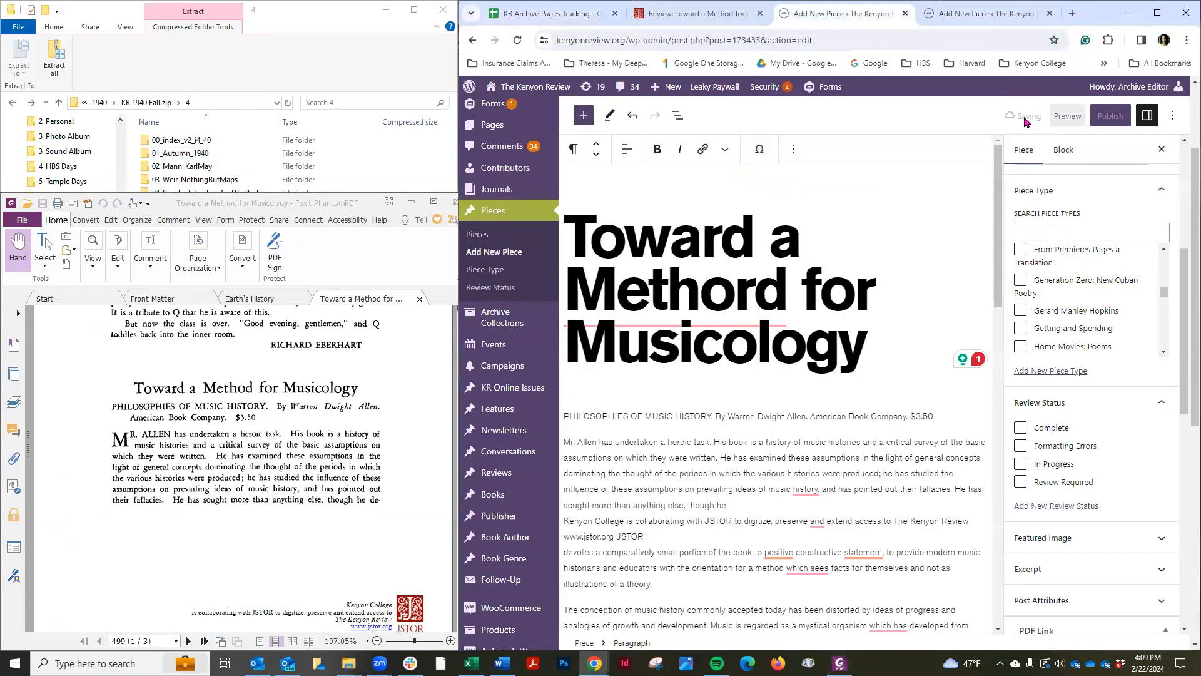
# Examine the tracking sheet's columns and the draft's Archive-Journal and Piece-Writer connections
pyautogui.click(523, 13)
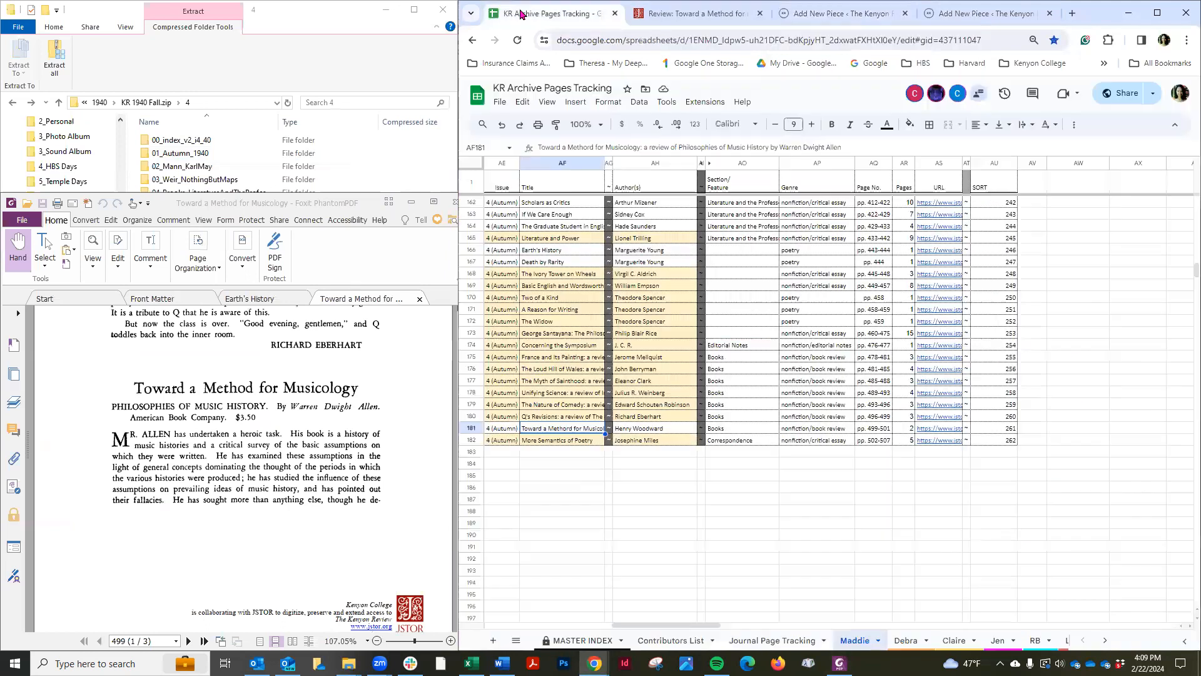
pyautogui.moveTo(664, 618); pyautogui.dragTo(653, 625)
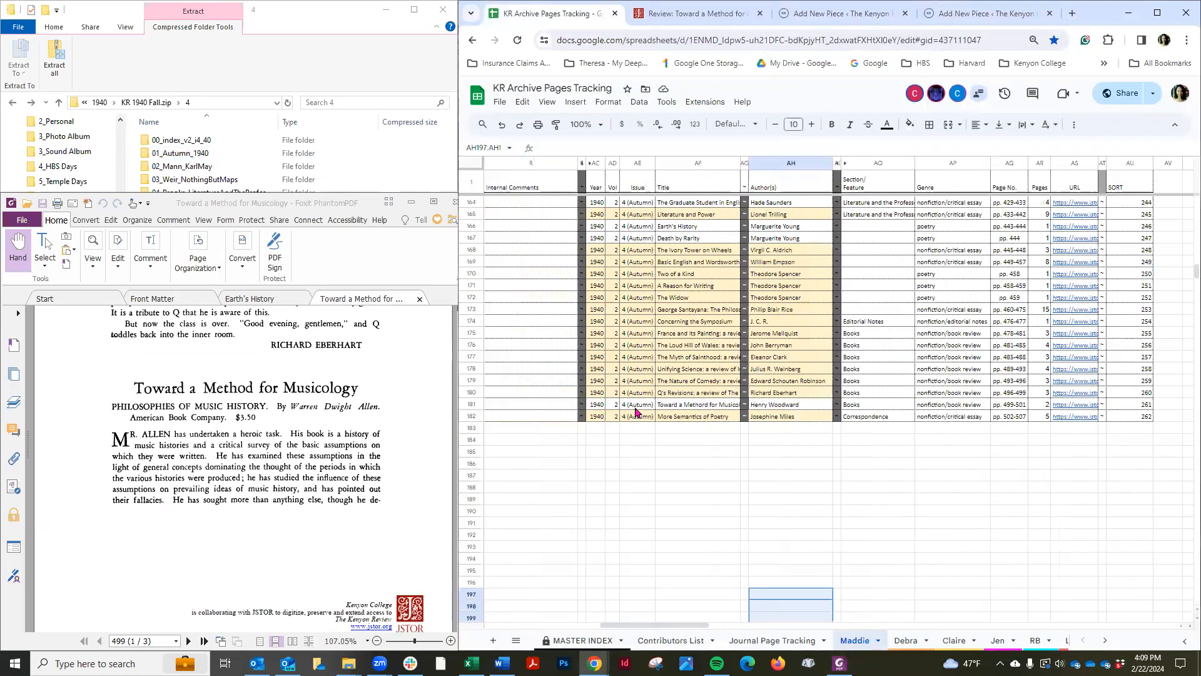
pyautogui.click(841, 14)
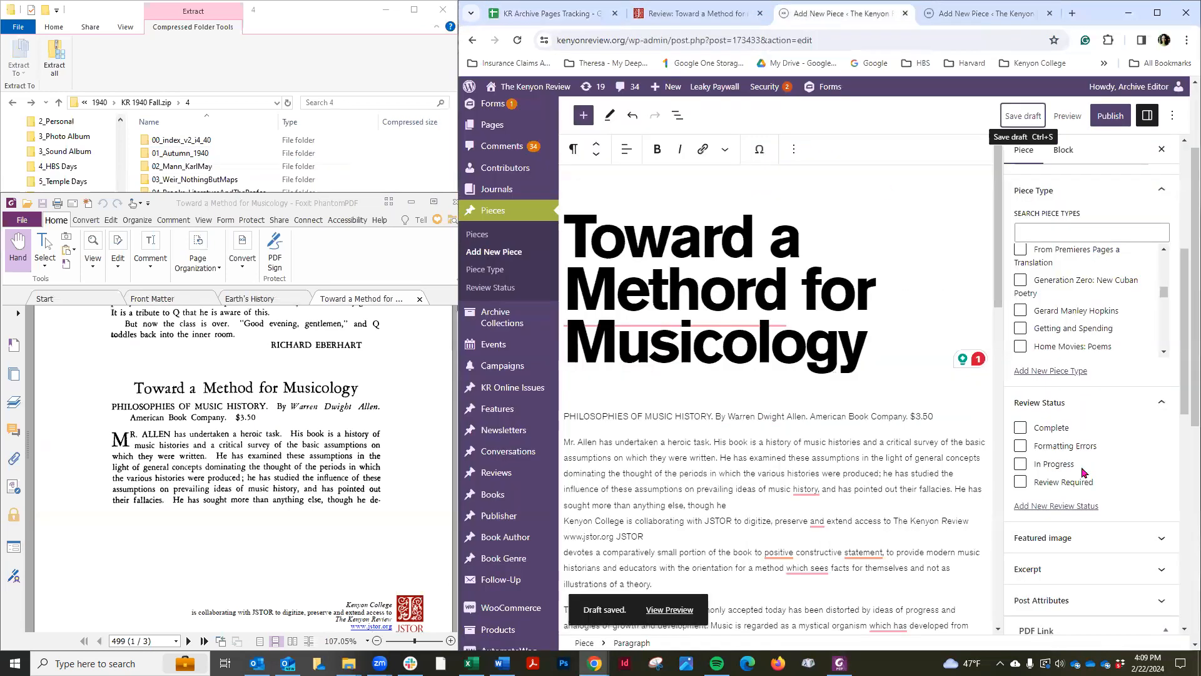
pyautogui.scroll(-3, 1084, 472)
pyautogui.scroll(-1, 1084, 473)
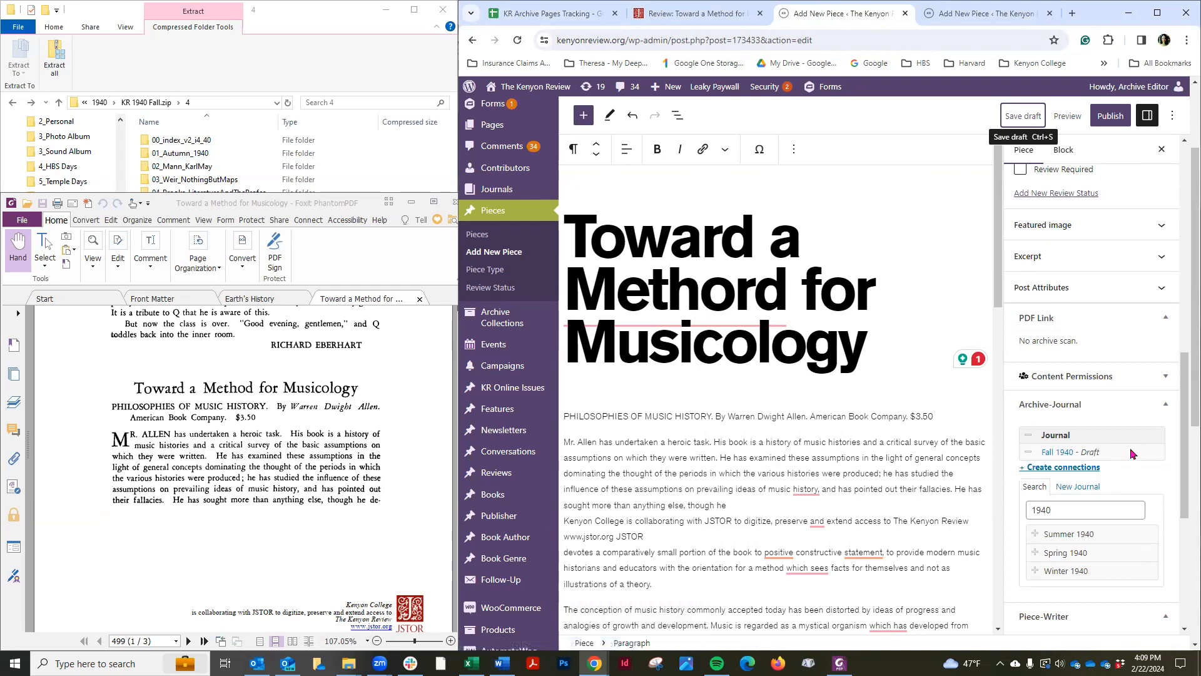
pyautogui.scroll(-5, 1131, 451)
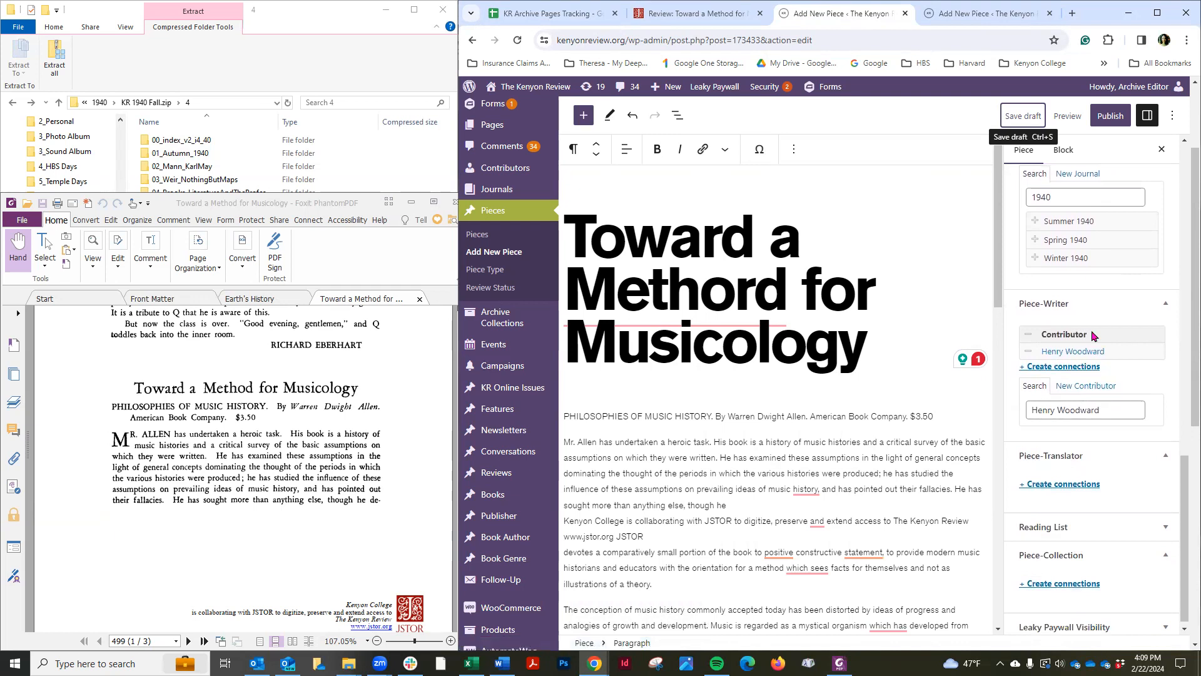
pyautogui.scroll(4, 1093, 335)
pyautogui.scroll(7, 1094, 336)
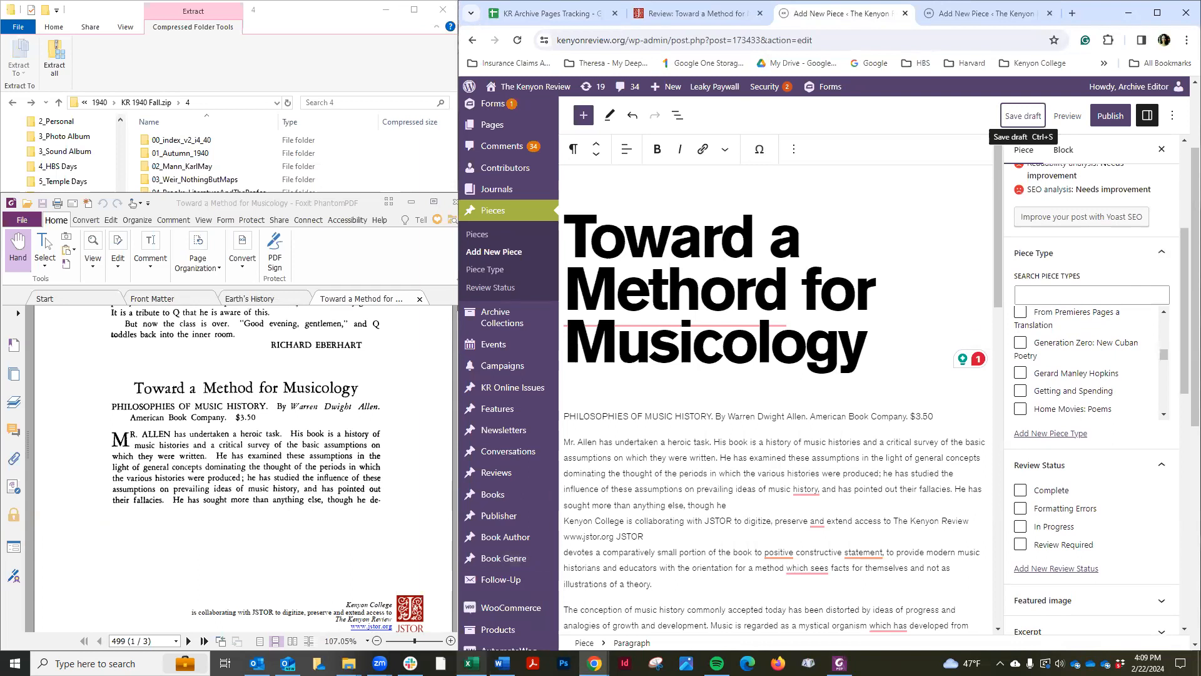
# Examine the genre list workbook, the sheet's Section/Feature entries, and the PDF's table of contents
pyautogui.click(472, 663)
pyautogui.moveTo(219, 209); pyautogui.dragTo(244, 85)
pyautogui.click(544, 13)
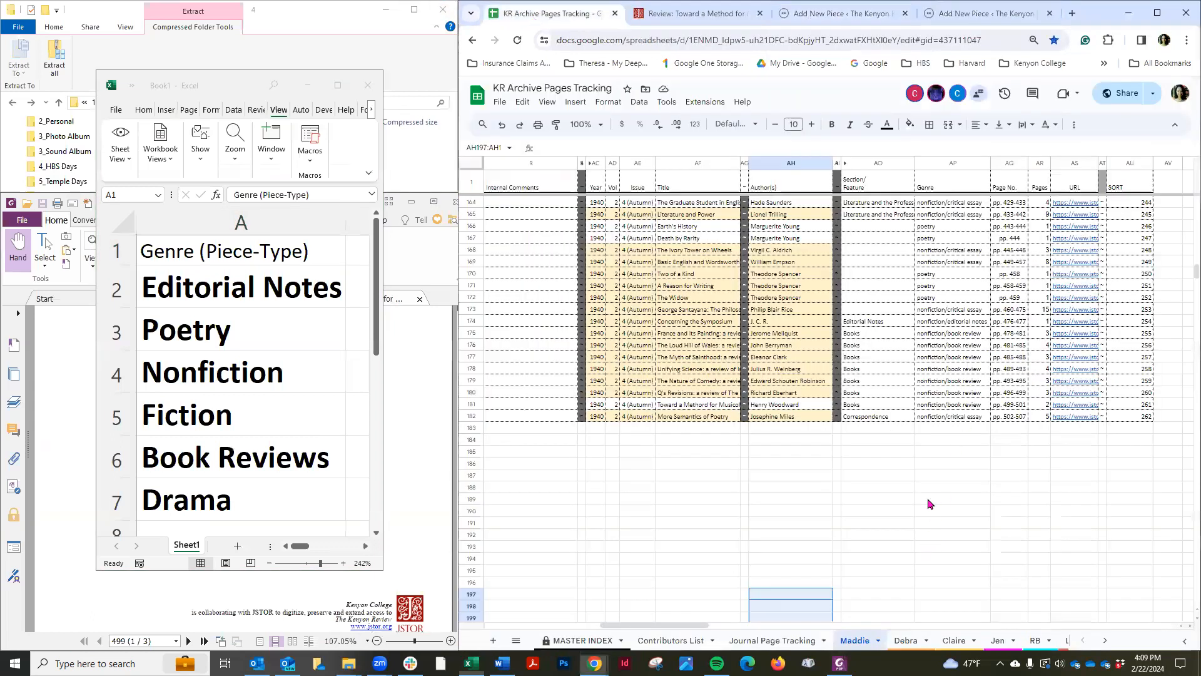
pyautogui.click(939, 546)
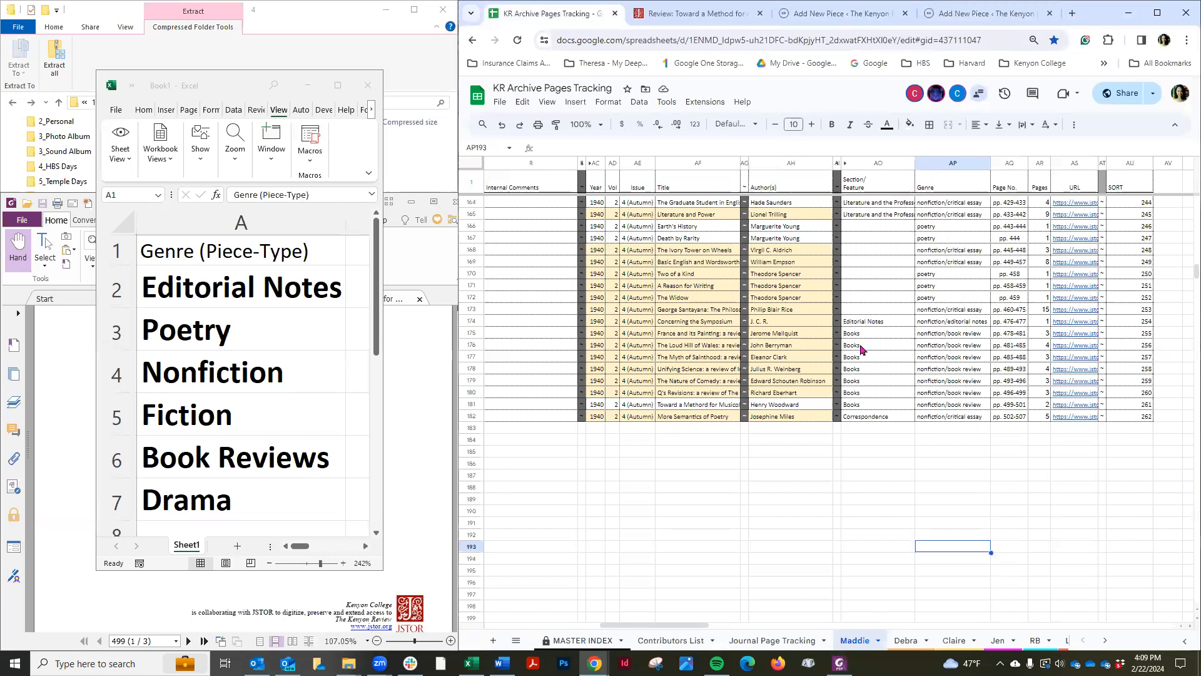
pyautogui.click(861, 347)
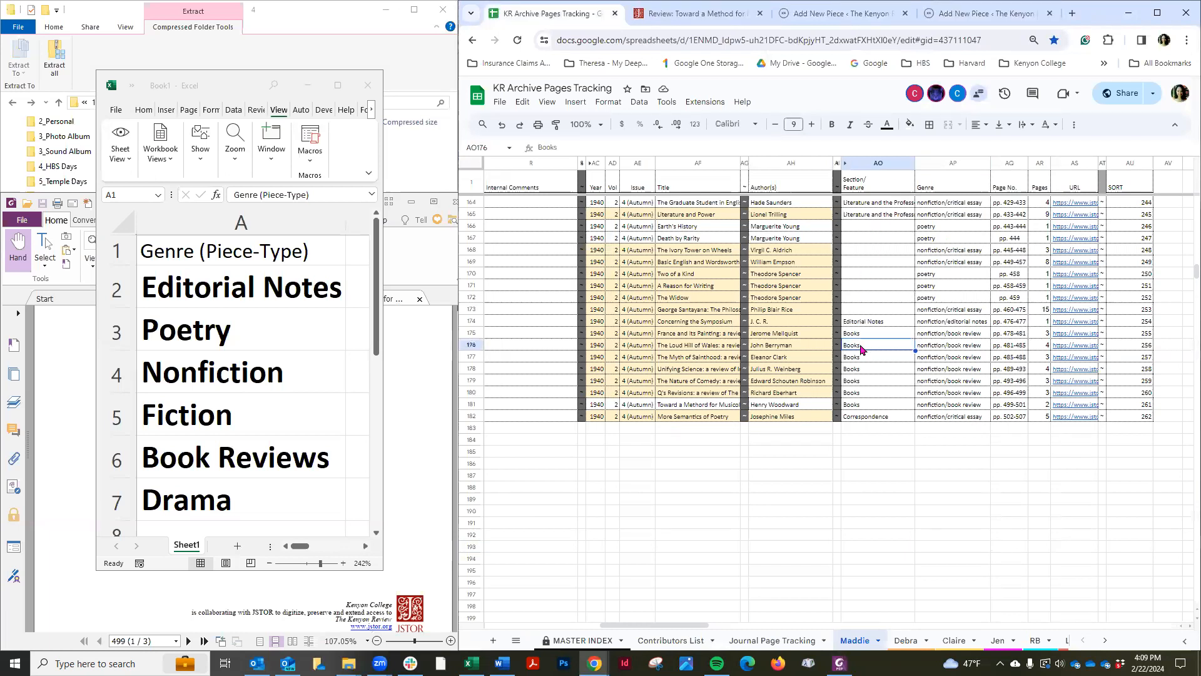
pyautogui.click(416, 363)
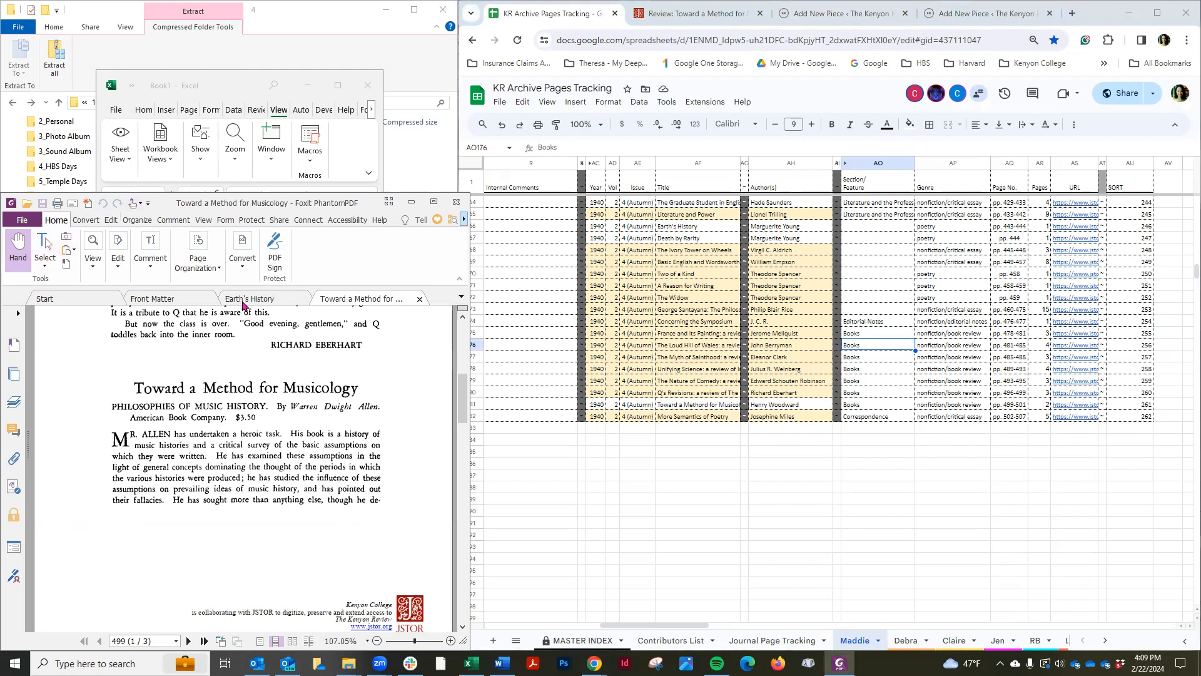
pyautogui.click(183, 303)
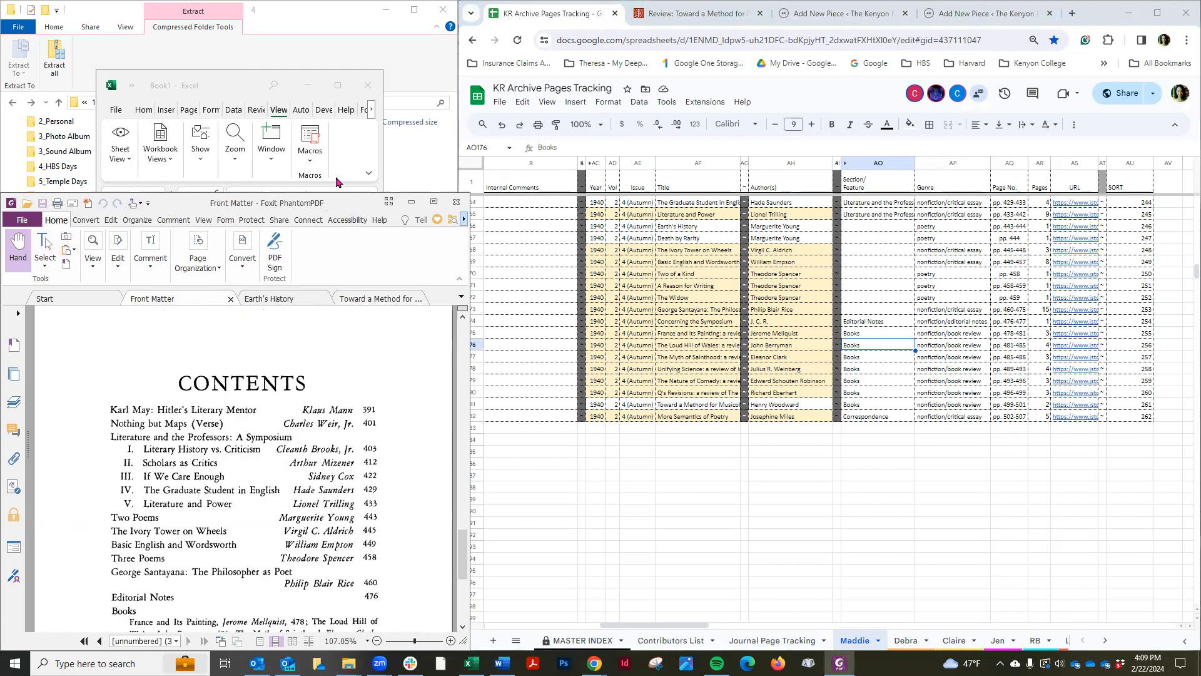
pyautogui.moveTo(340, 201); pyautogui.dragTo(384, 2)
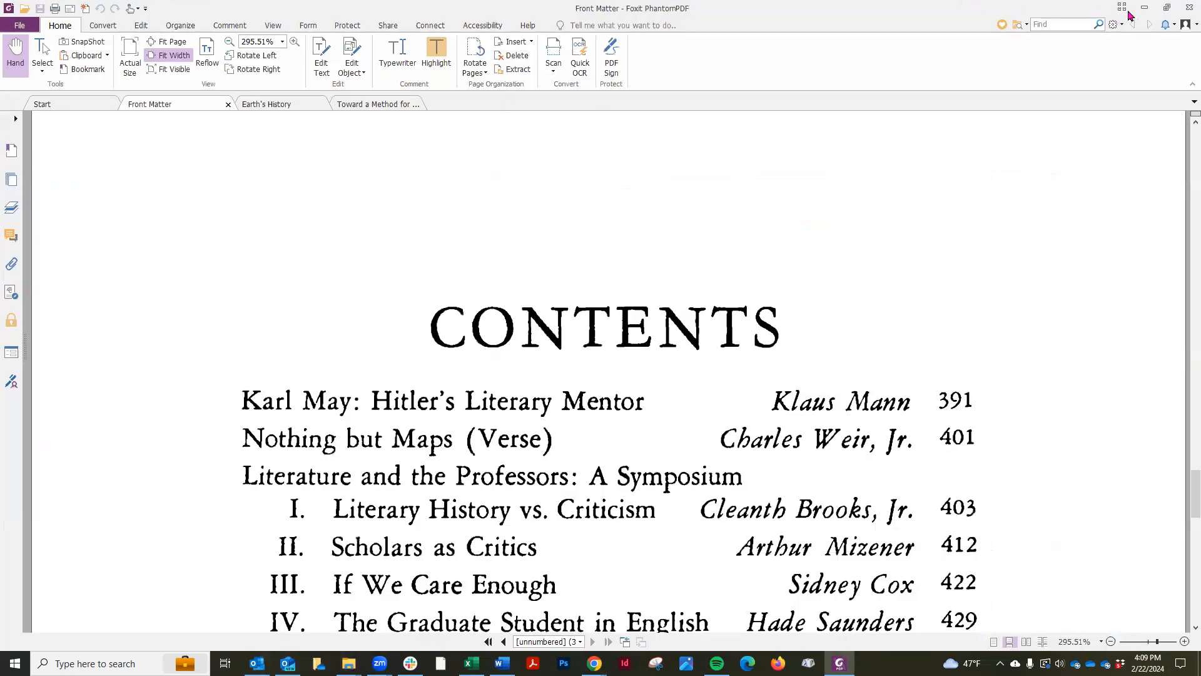
pyautogui.click(1163, 8)
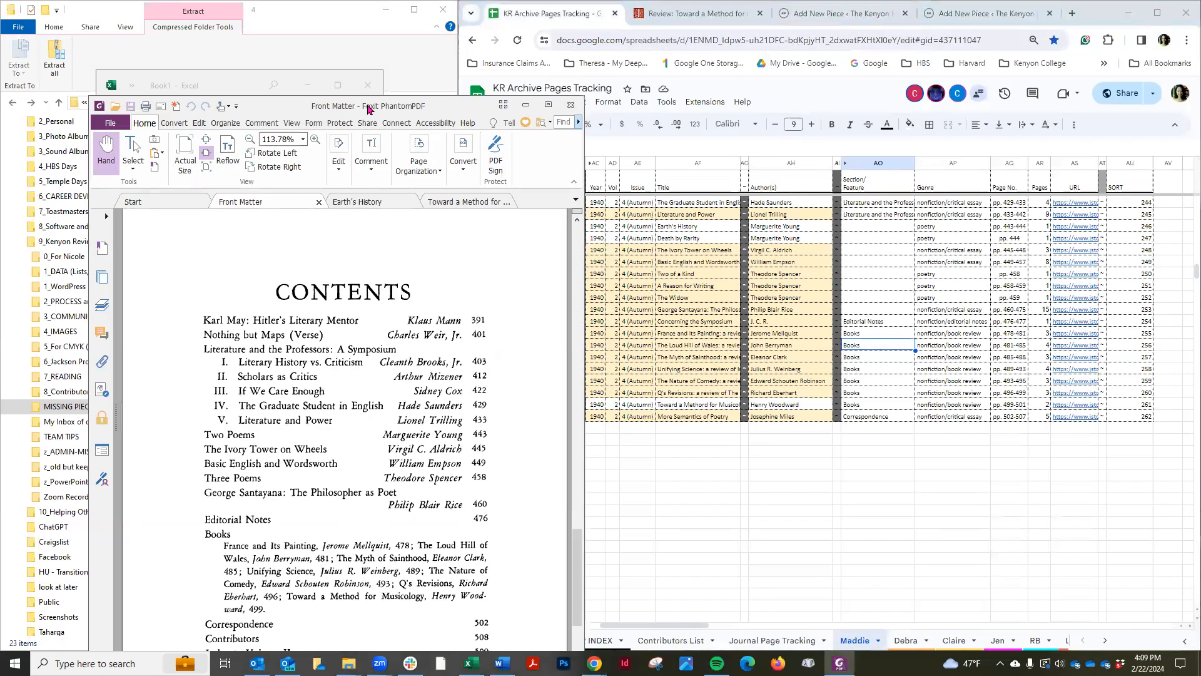
pyautogui.scroll(-1, 159, 404)
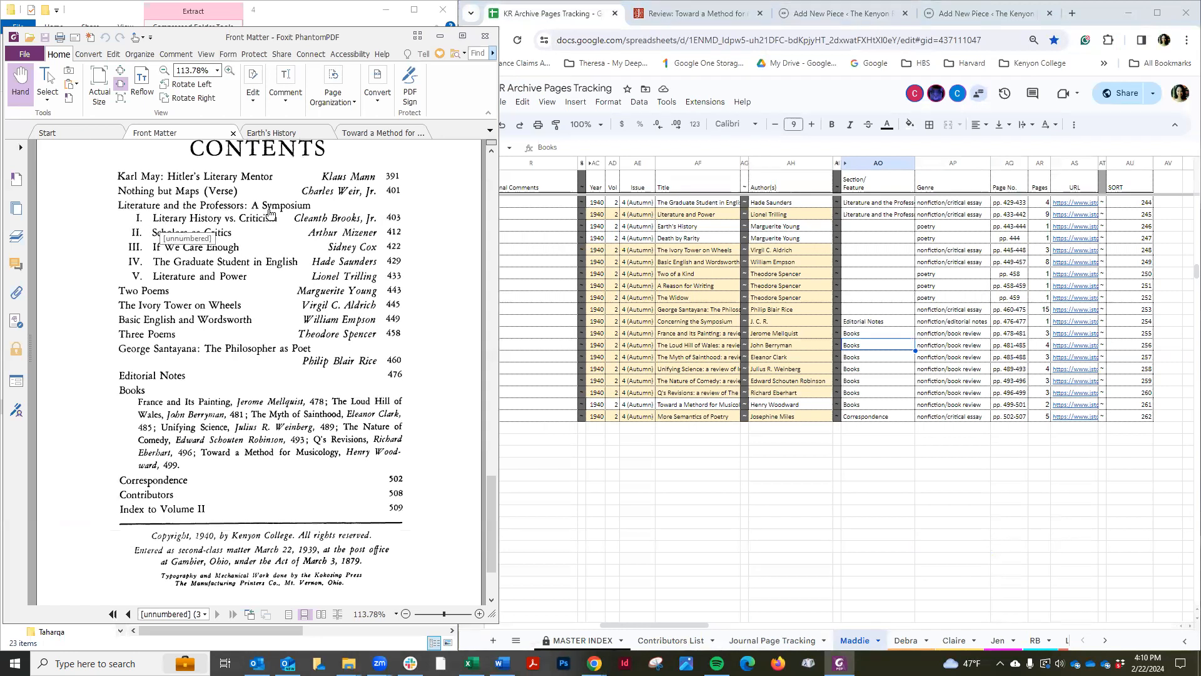
pyautogui.click(873, 215)
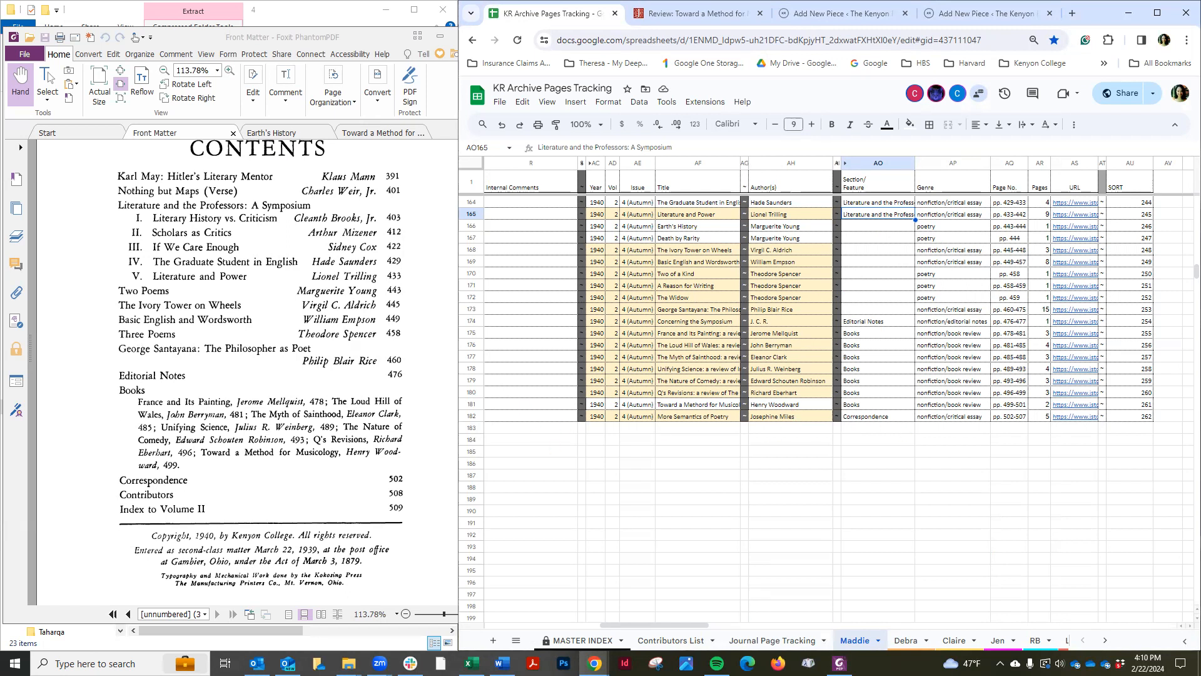
# Search piece types for "book", assign Book Reviews to the piece, and save the draft
pyautogui.click(471, 663)
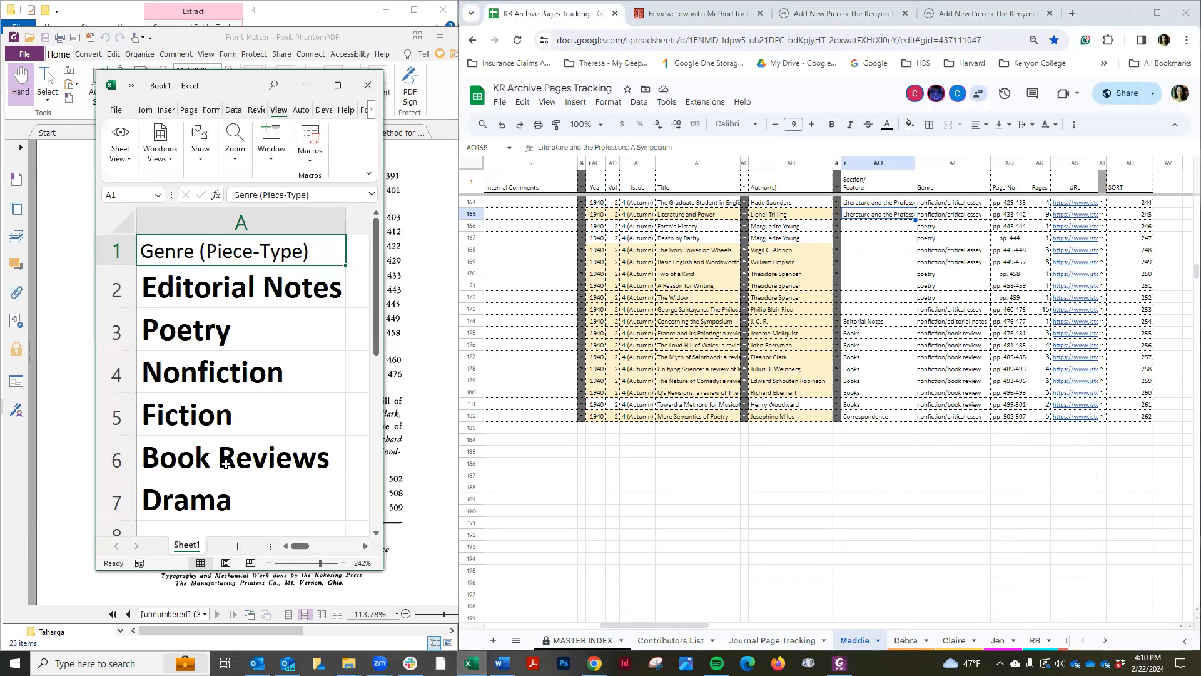
pyautogui.click(841, 14)
pyautogui.click(1037, 294)
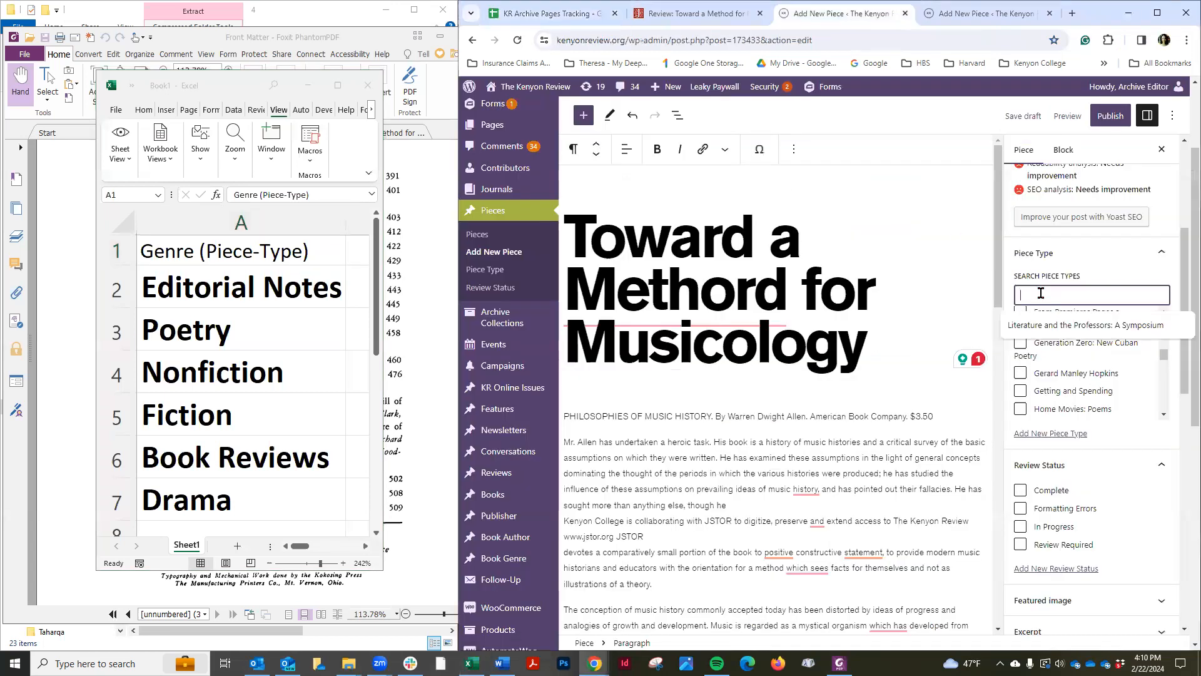
pyautogui.write('book')
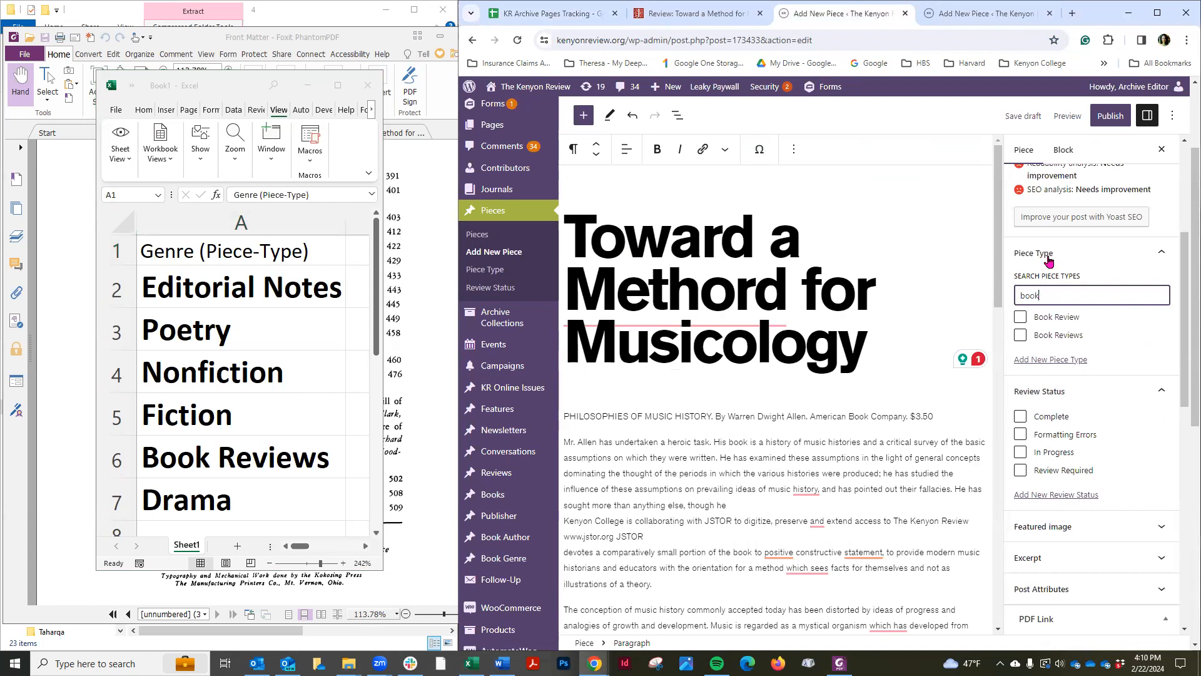
pyautogui.click(1021, 338)
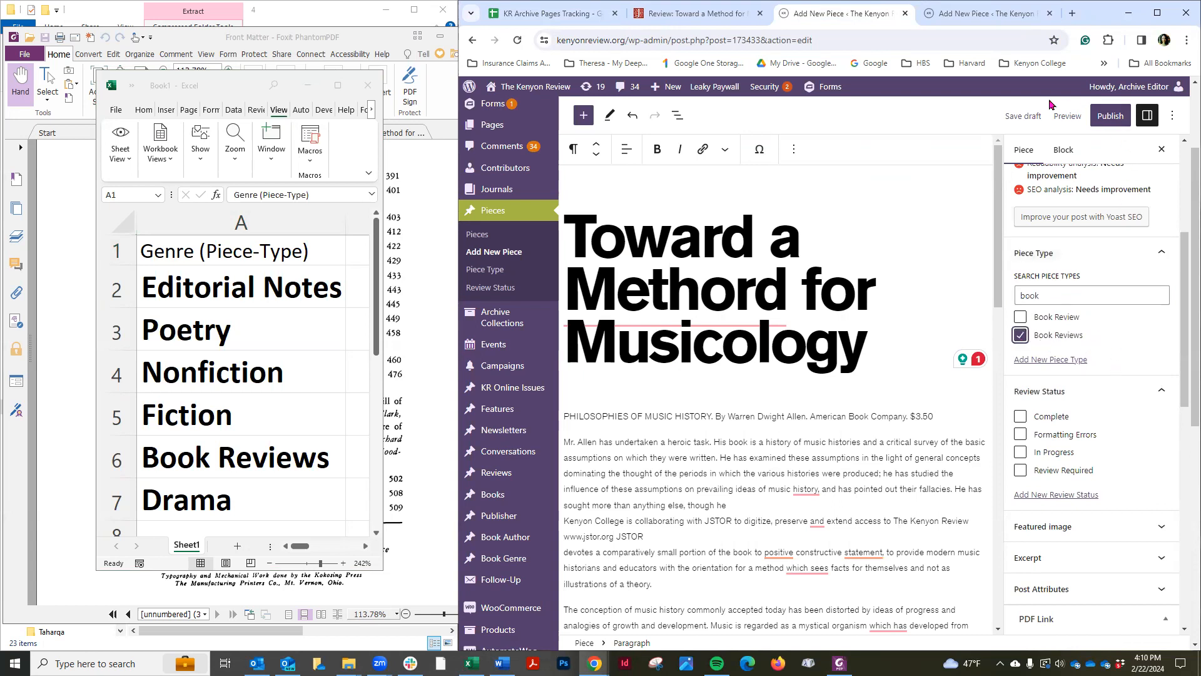
pyautogui.click(1025, 118)
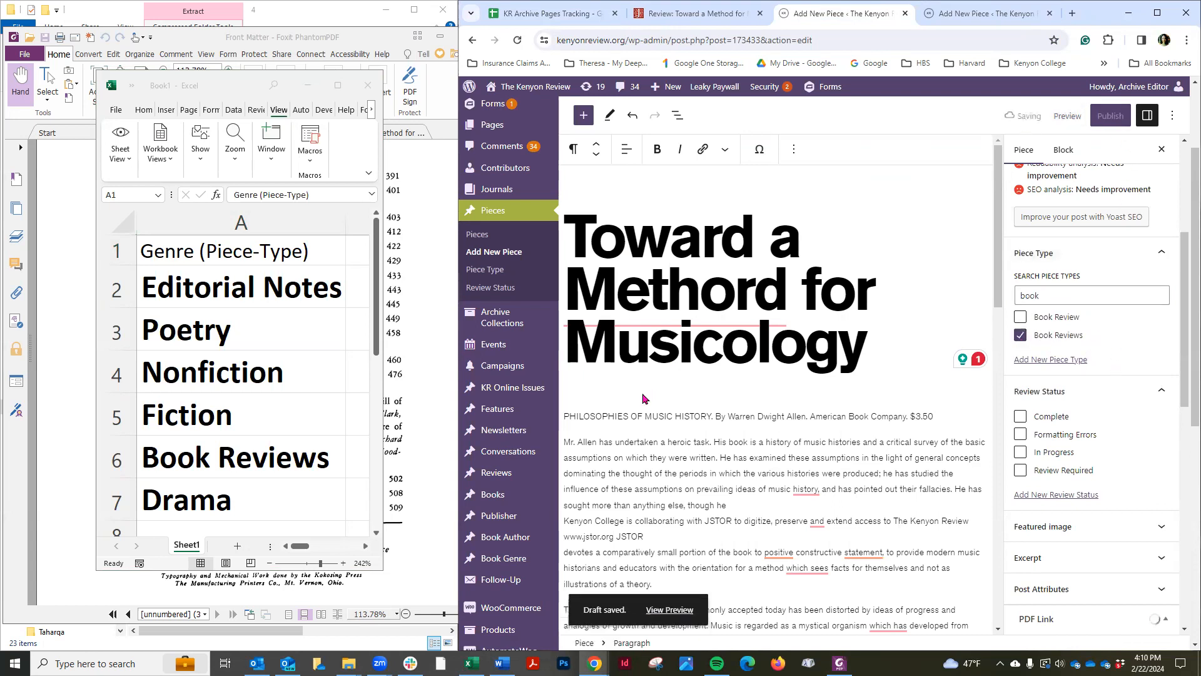
pyautogui.scroll(-3, 762, 380)
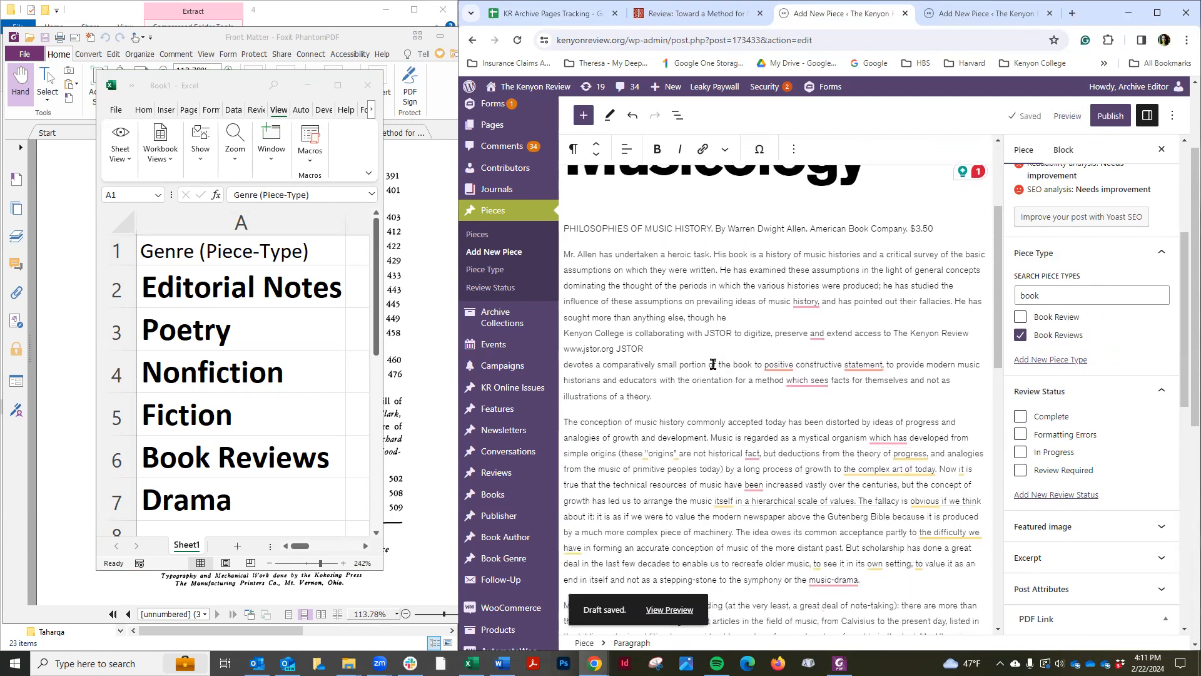
# Set the Toward a Method for Musicology row's final proof status in the tracking sheet to FINAL PROOF DONE
pyautogui.scroll(-10, 724, 413)
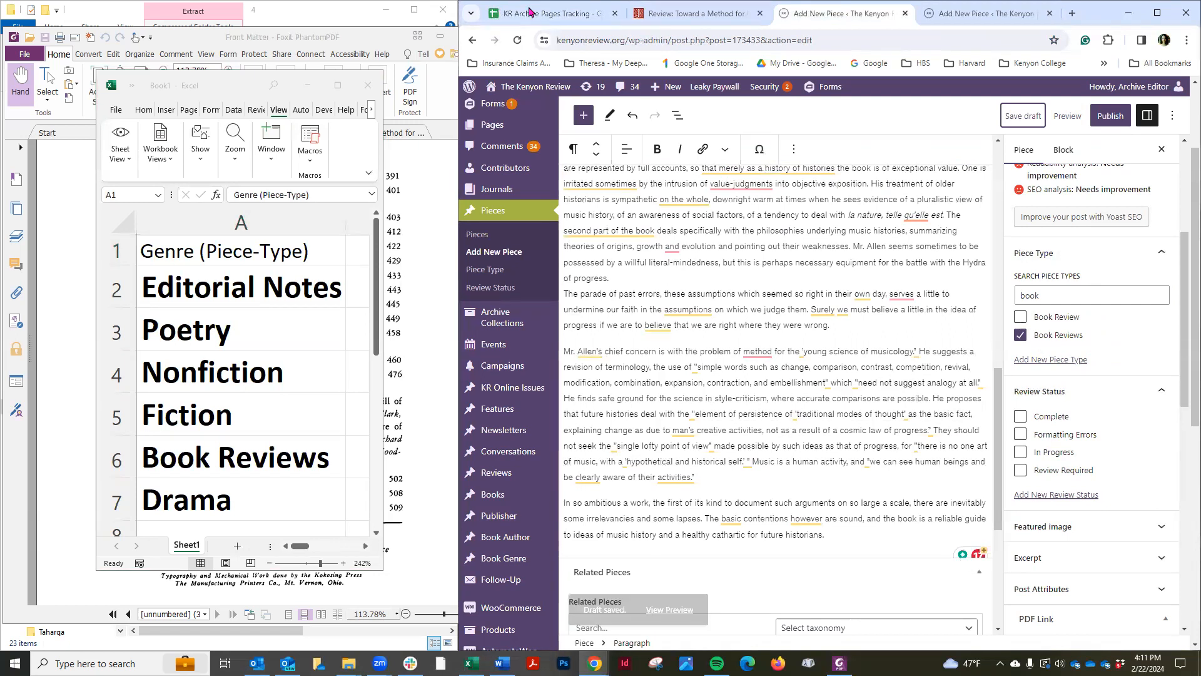
pyautogui.hotkey('ctrl', '1')
pyautogui.moveTo(686, 626); pyautogui.dragTo(568, 628)
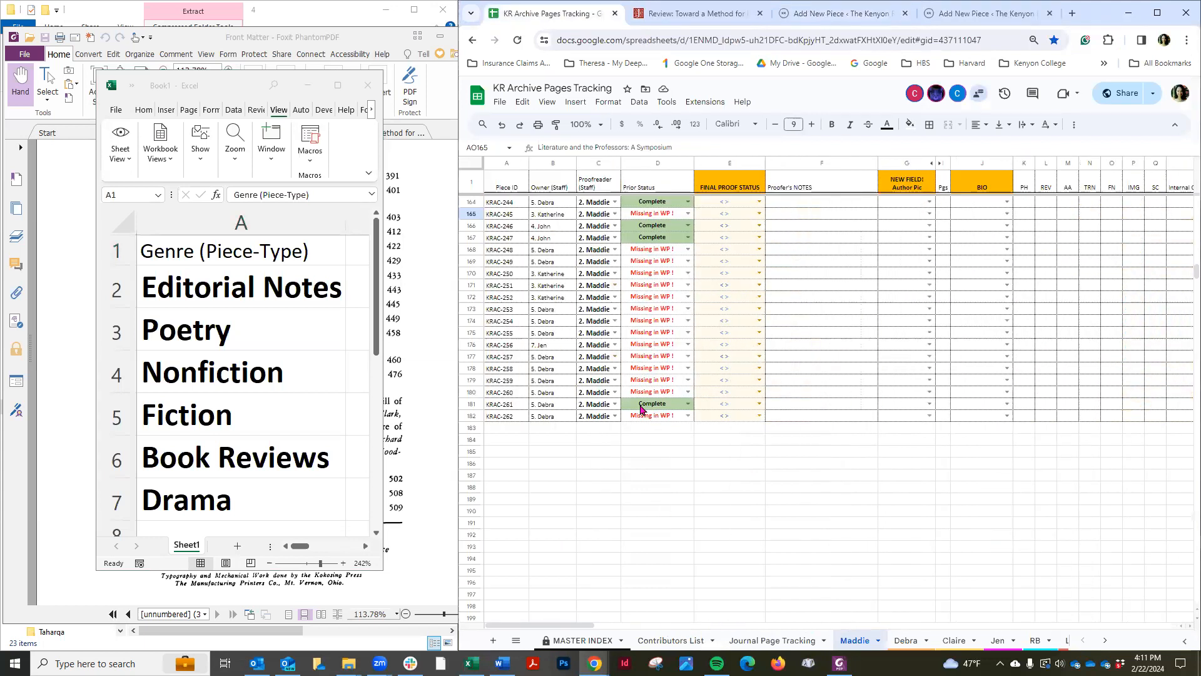
pyautogui.click(759, 403)
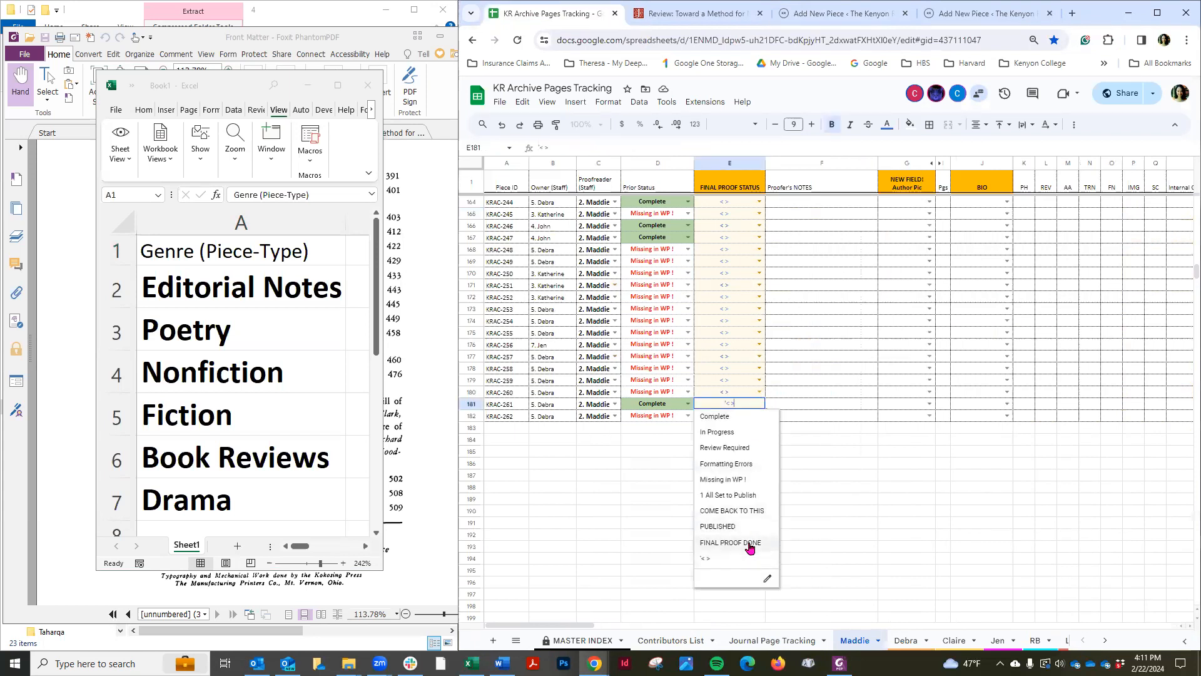
pyautogui.click(893, 524)
pyautogui.hscroll(5, 710, 606)
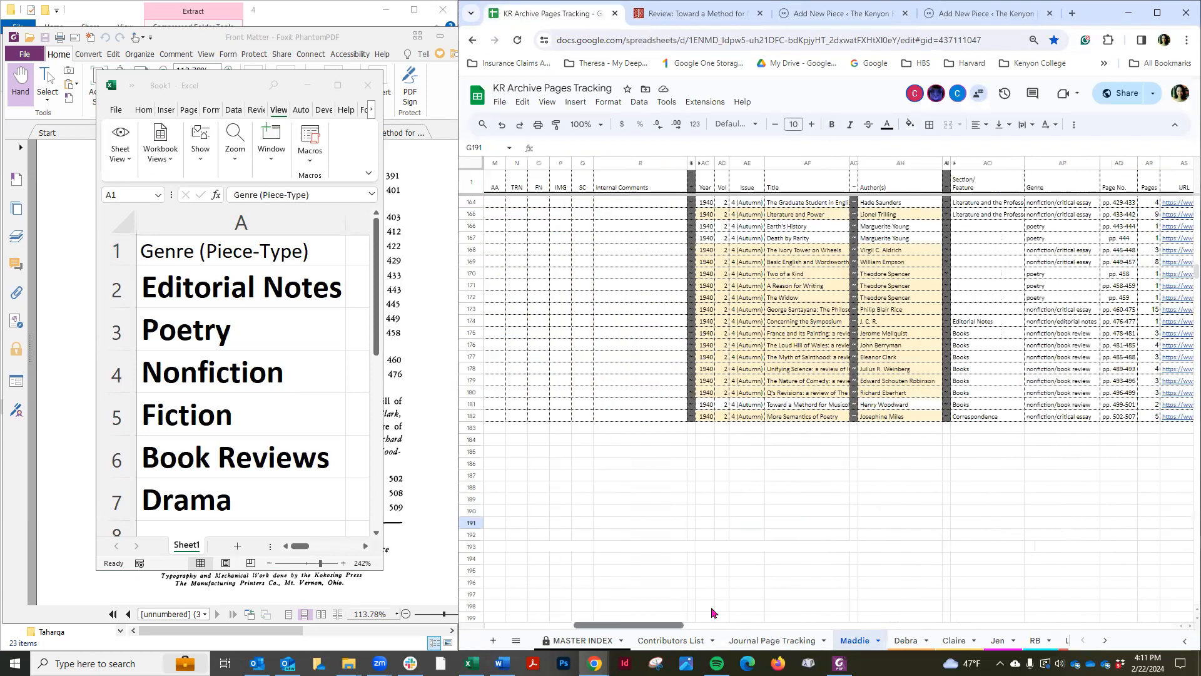
# Examine the JSTOR notice paragraph embedded in the review's body text
pyautogui.click(873, 14)
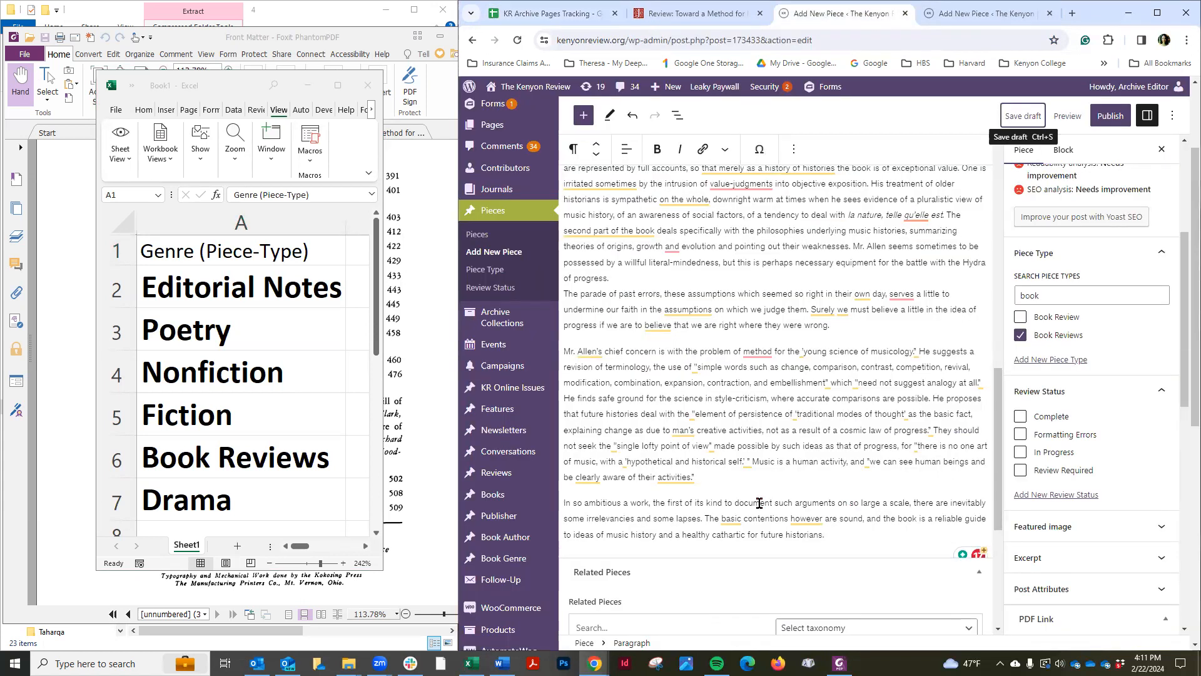
pyautogui.scroll(15, 828, 533)
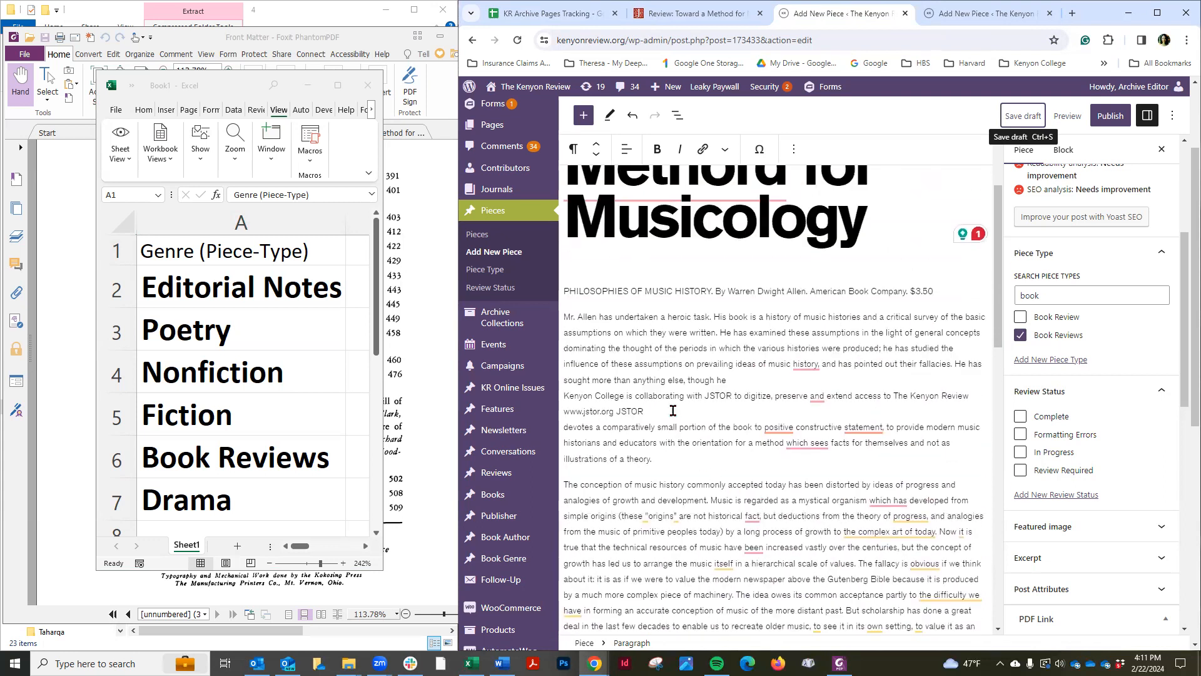
pyautogui.moveTo(643, 411); pyautogui.dragTo(564, 401)
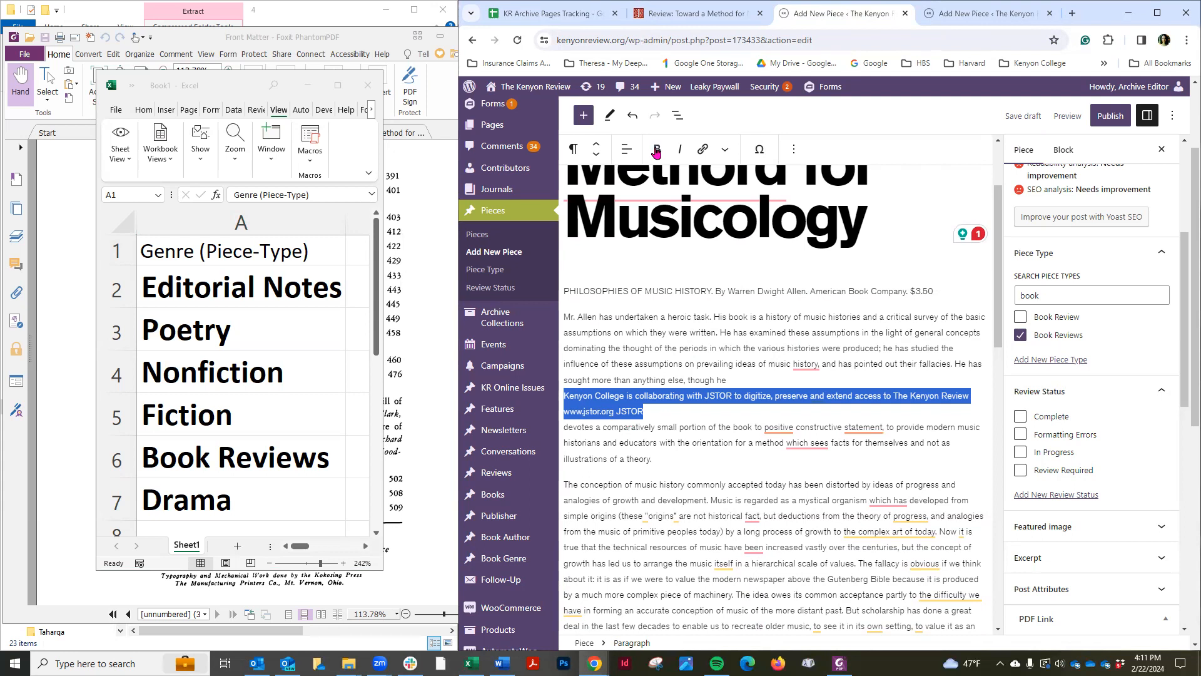
pyautogui.click(620, 292)
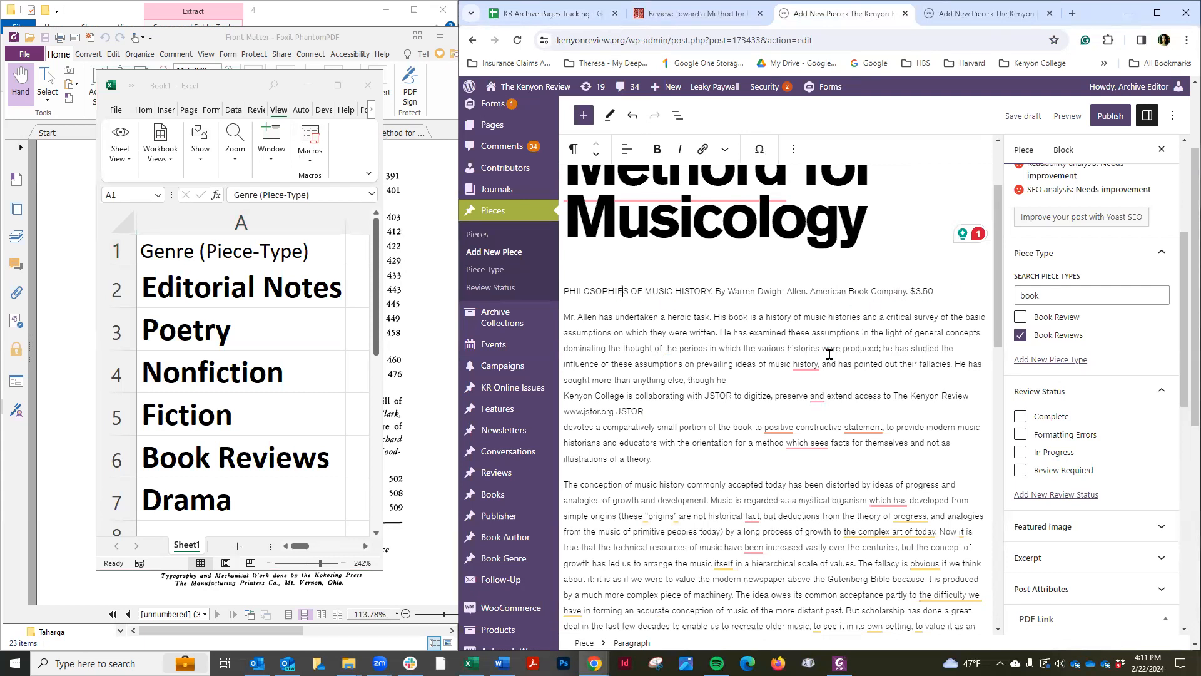
pyautogui.scroll(-5, 829, 354)
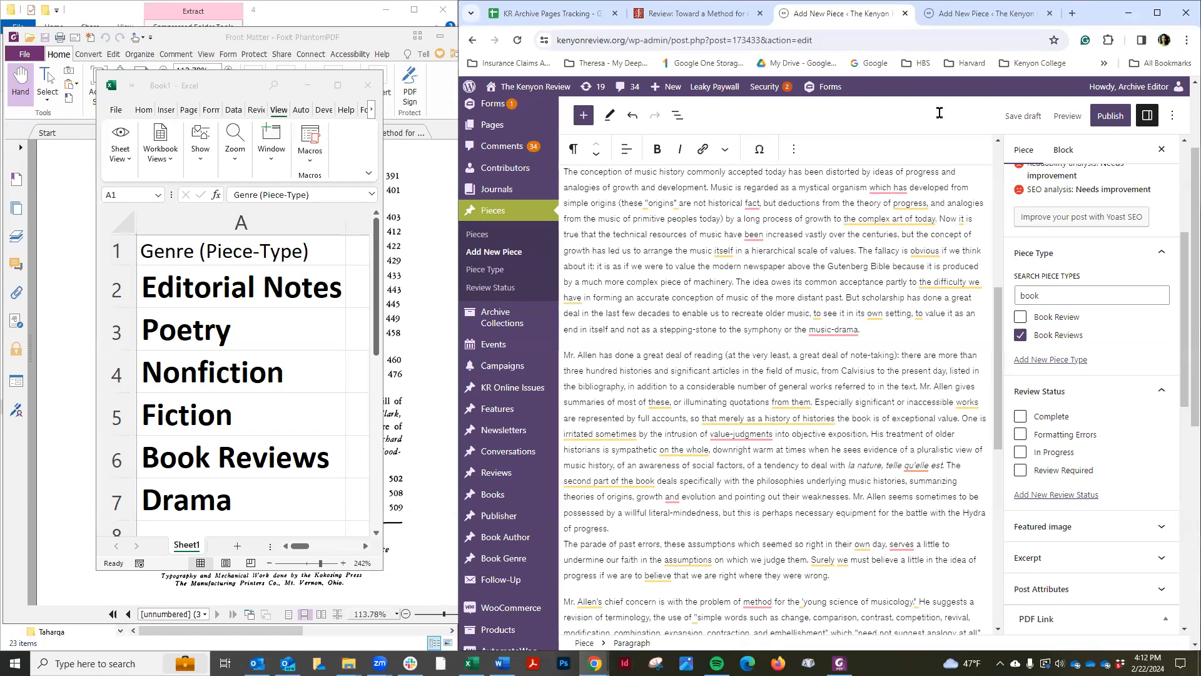
pyautogui.click(982, 15)
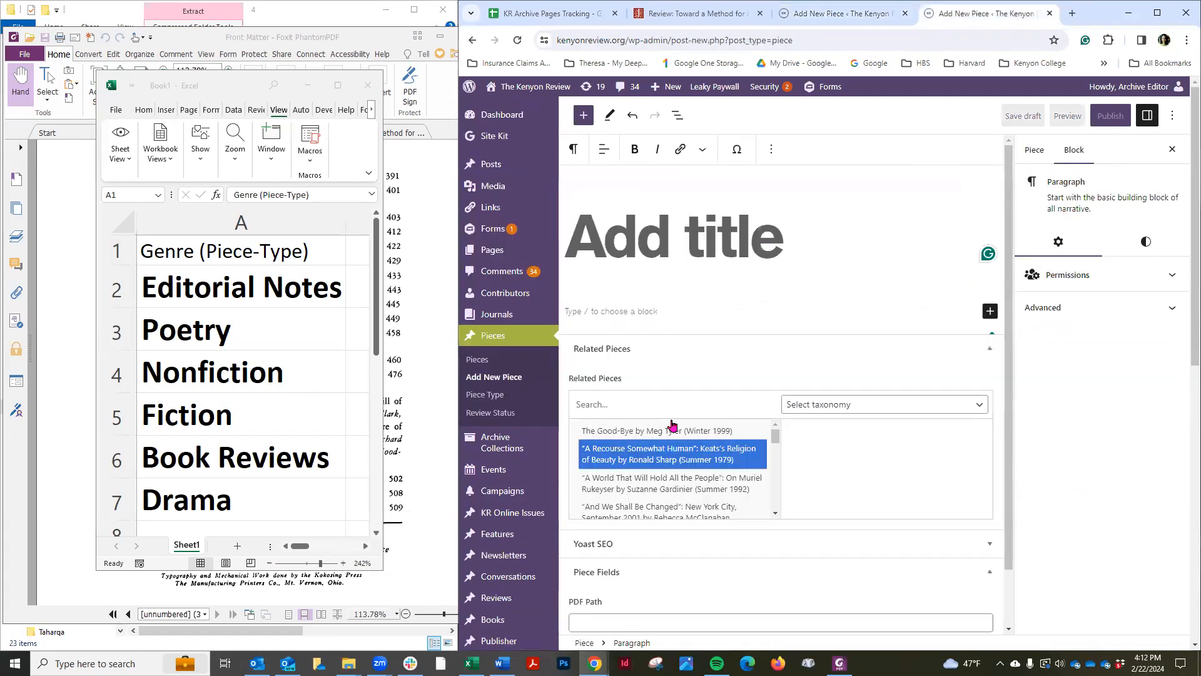
pyautogui.click(493, 378)
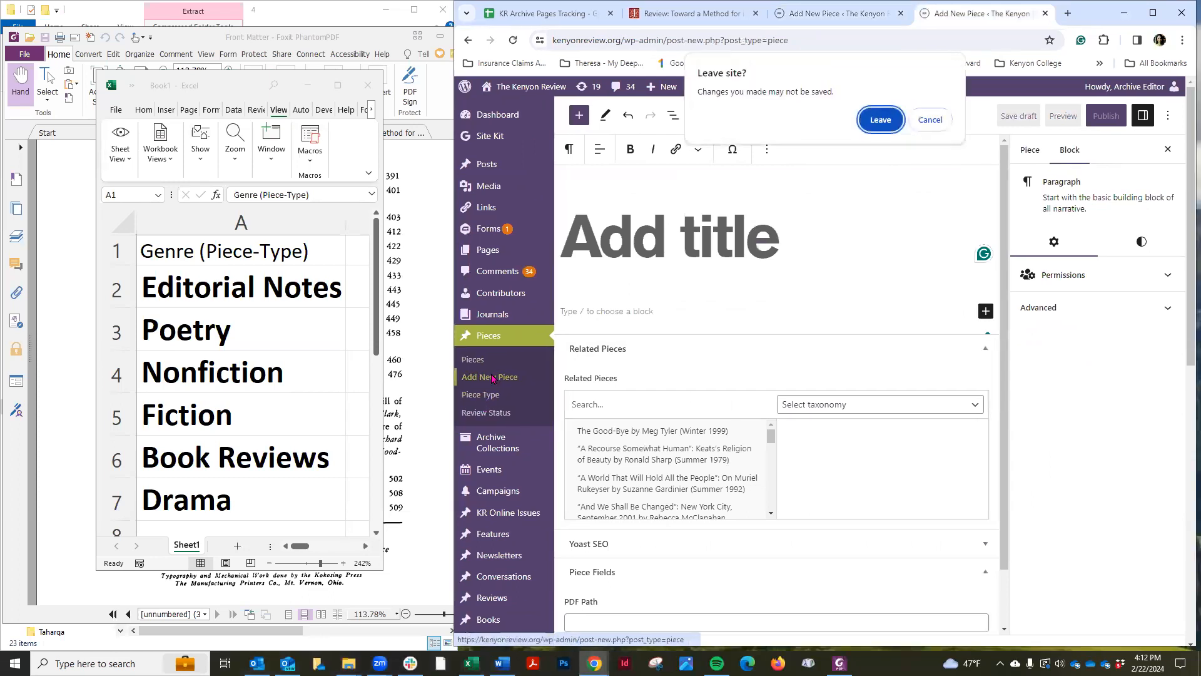
pyautogui.click(930, 120)
pyautogui.click(508, 376)
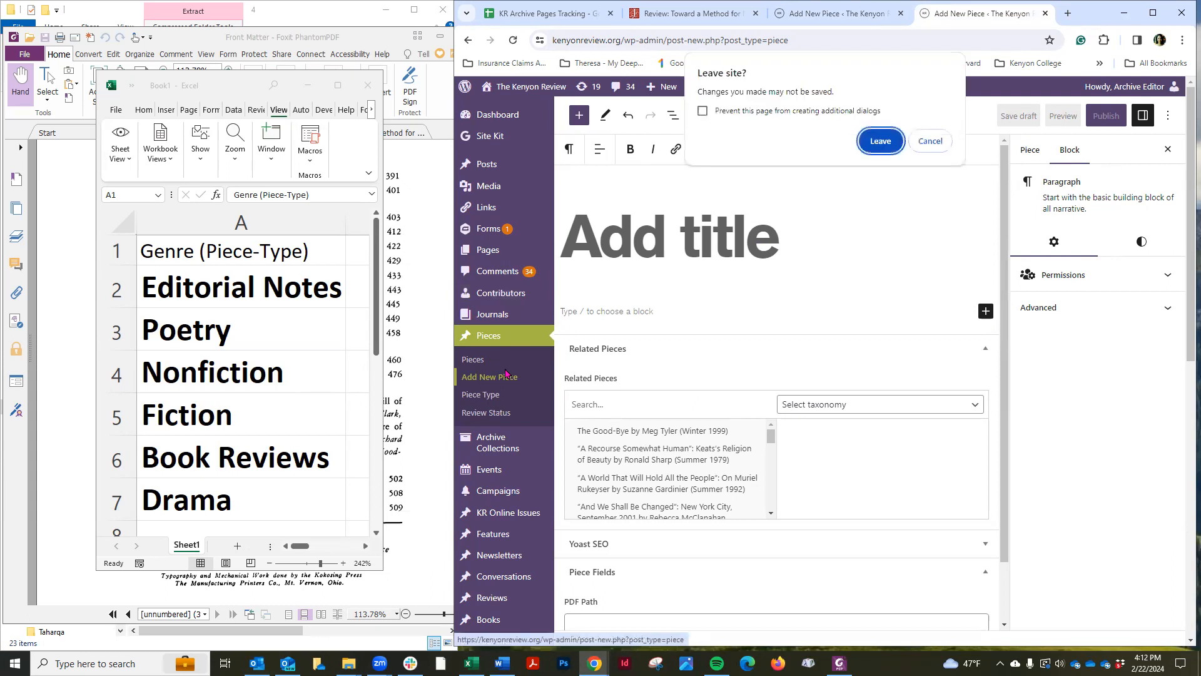
pyautogui.click(935, 144)
# Copy the title "Concerning the Symposium" from the tracking sheet and paste it as the new piece's title
pyautogui.click(541, 13)
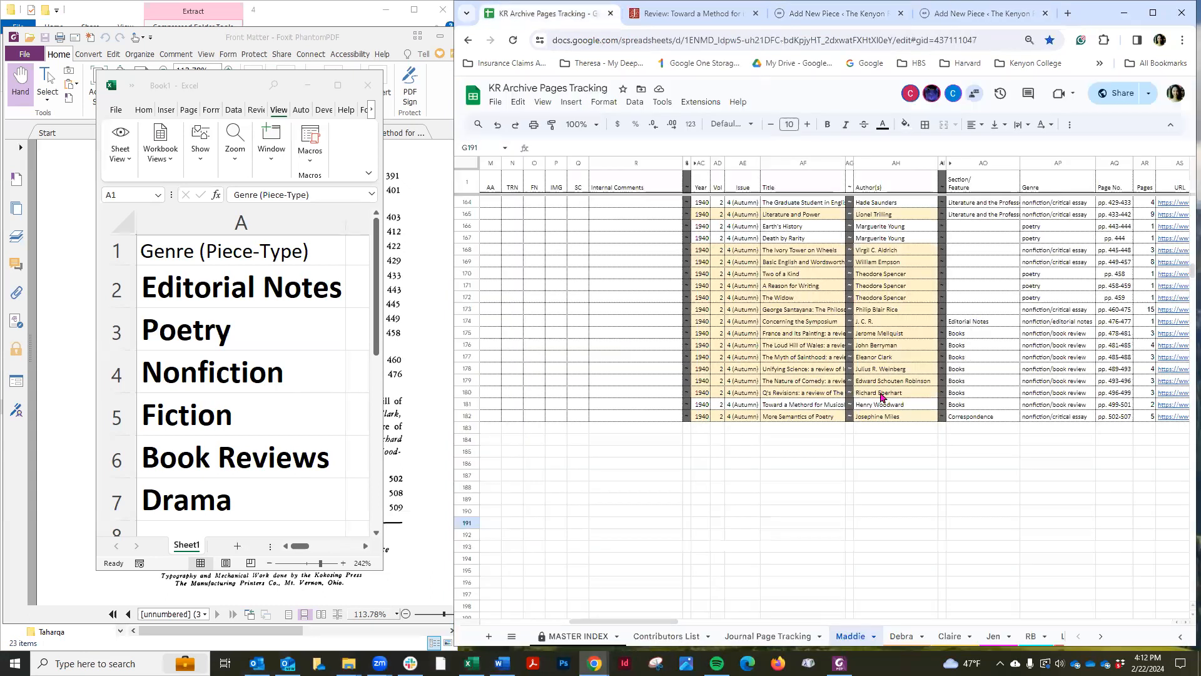
pyautogui.click(866, 467)
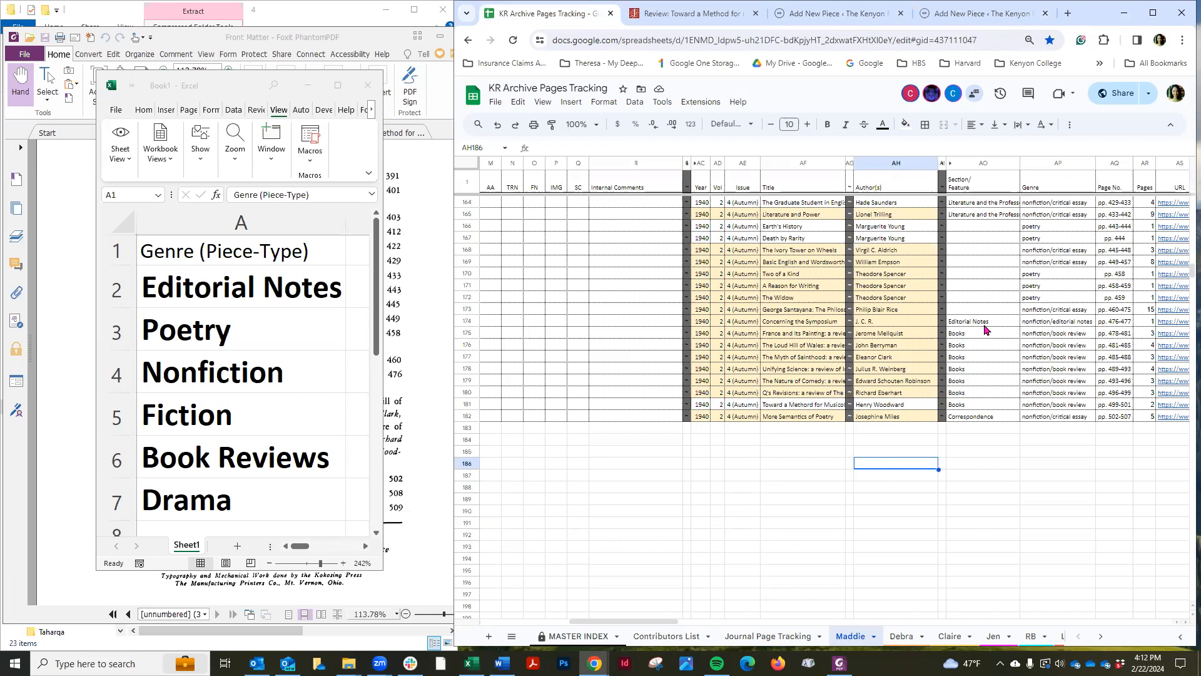
pyautogui.click(814, 323)
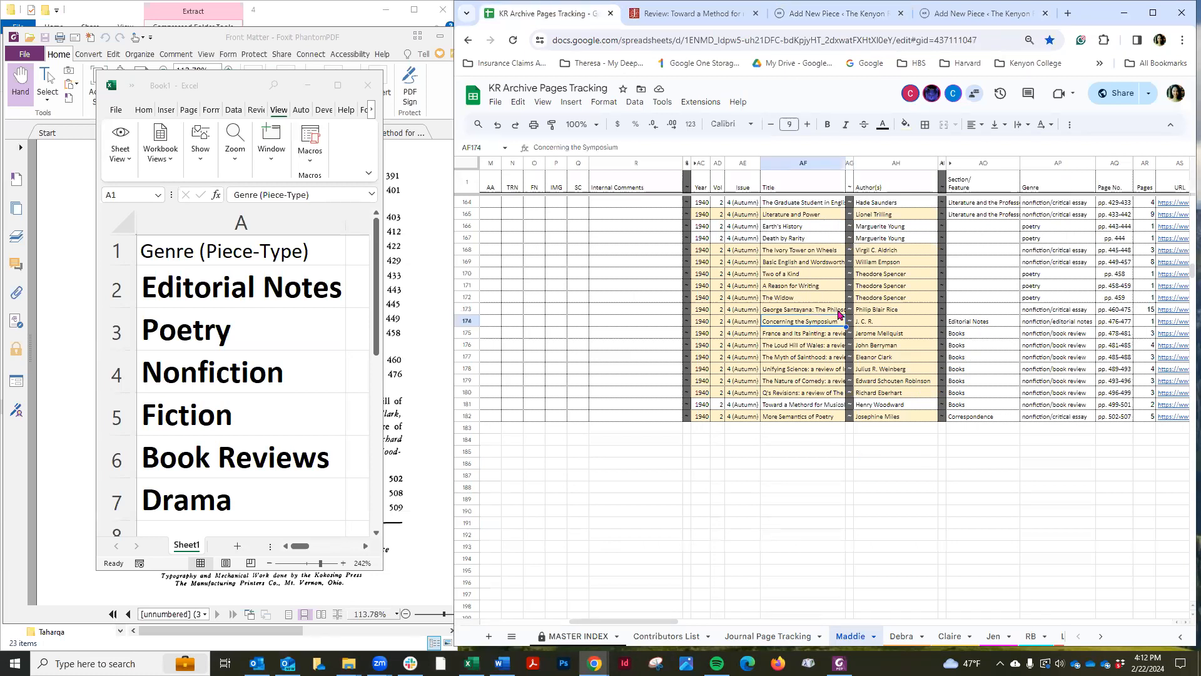
pyautogui.moveTo(635, 147); pyautogui.dragTo(492, 143)
pyautogui.hotkey('ctrl', 'c')
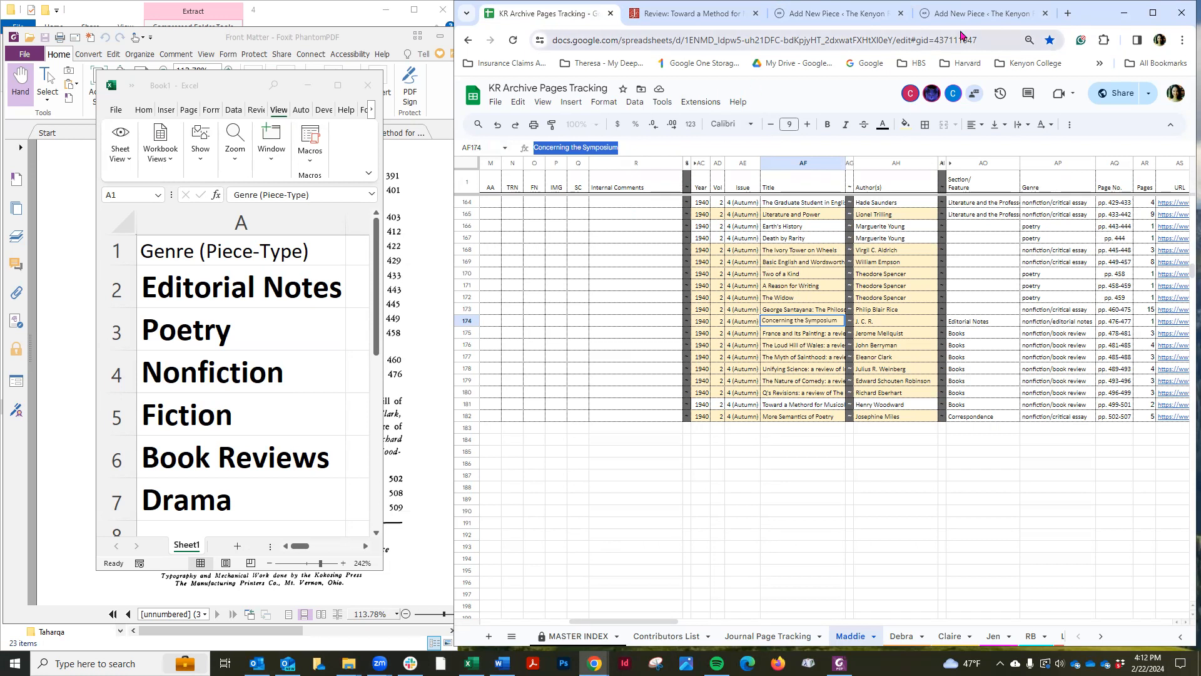
pyautogui.click(976, 15)
pyautogui.click(627, 247)
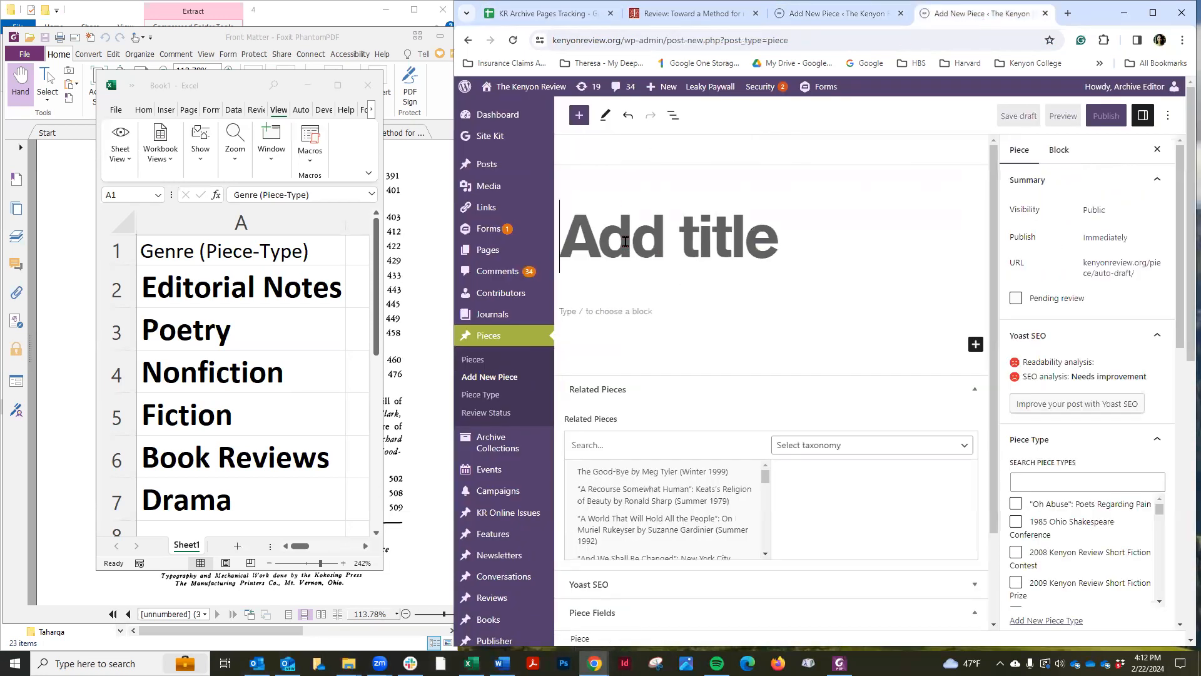
pyautogui.hotkey('ctrl', 'v')
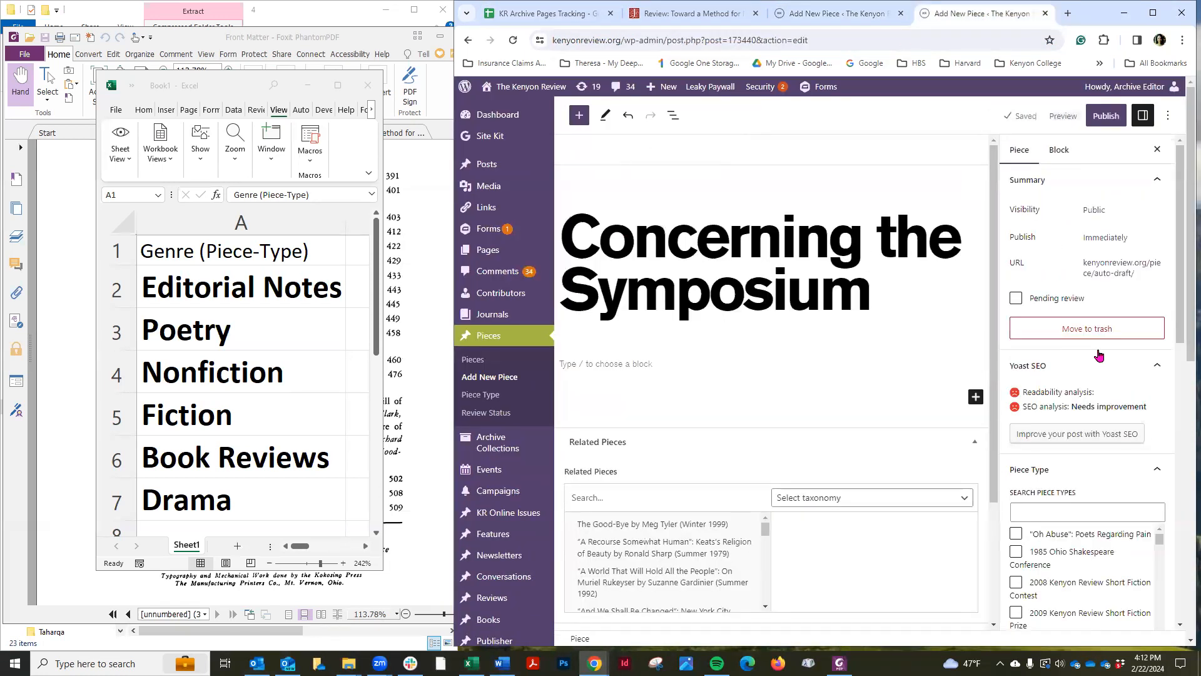
# Search piece types for "Edi", assign Editor's Notes to the piece, and save the draft
pyautogui.scroll(-10, 1076, 325)
pyautogui.scroll(5, 1099, 349)
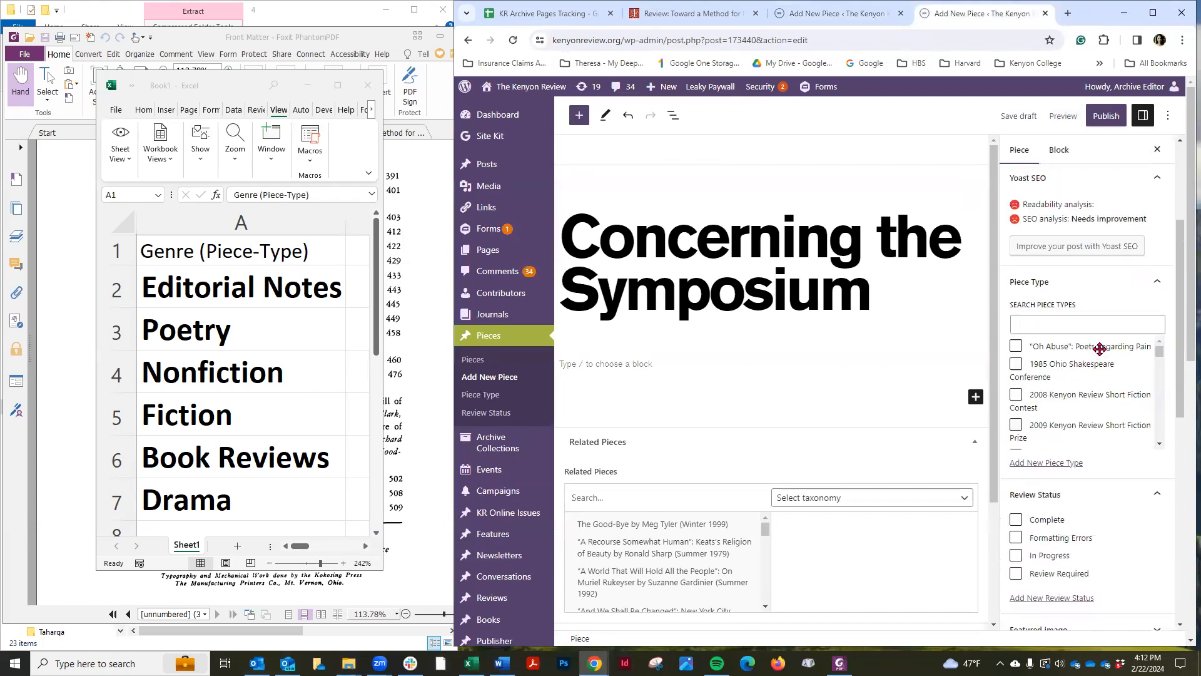
pyautogui.click(1052, 325)
pyautogui.write('Edi')
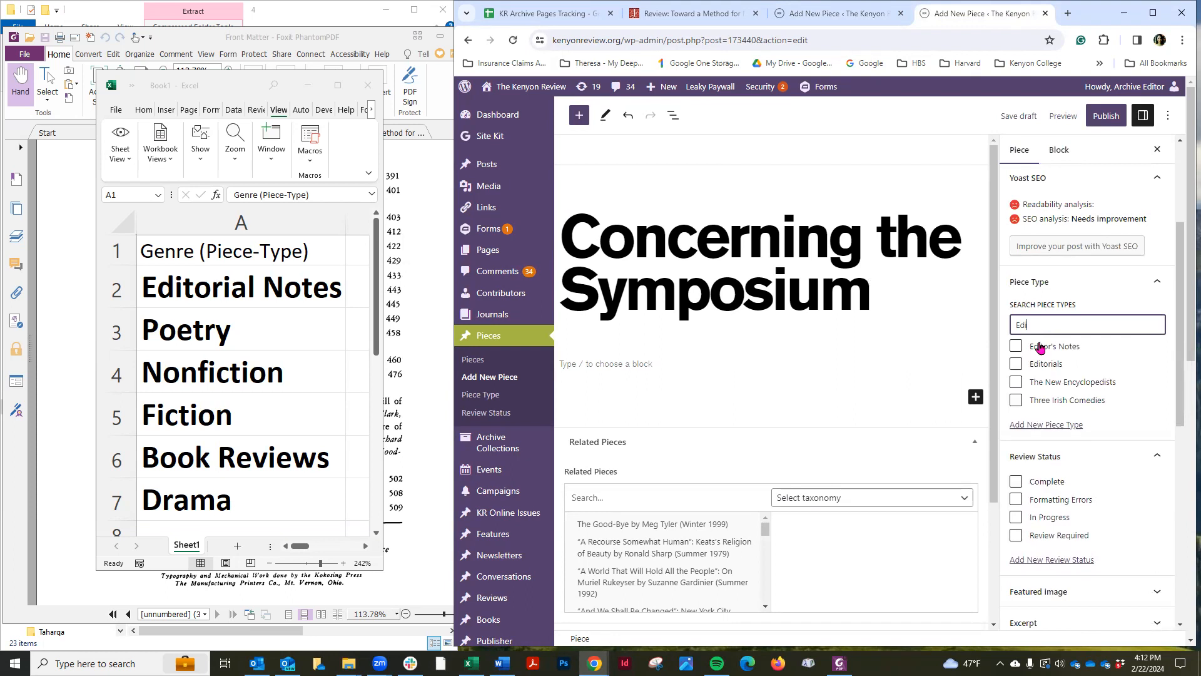
pyautogui.click(1039, 346)
pyautogui.click(1020, 116)
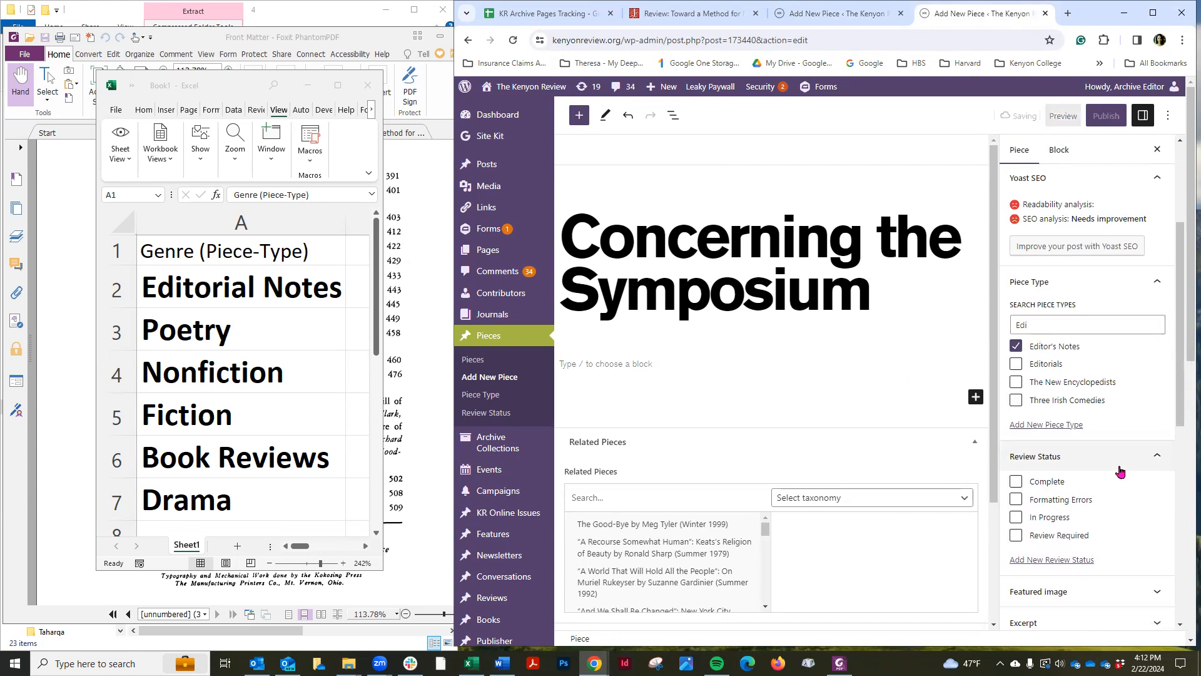
pyautogui.scroll(-4, 1119, 457)
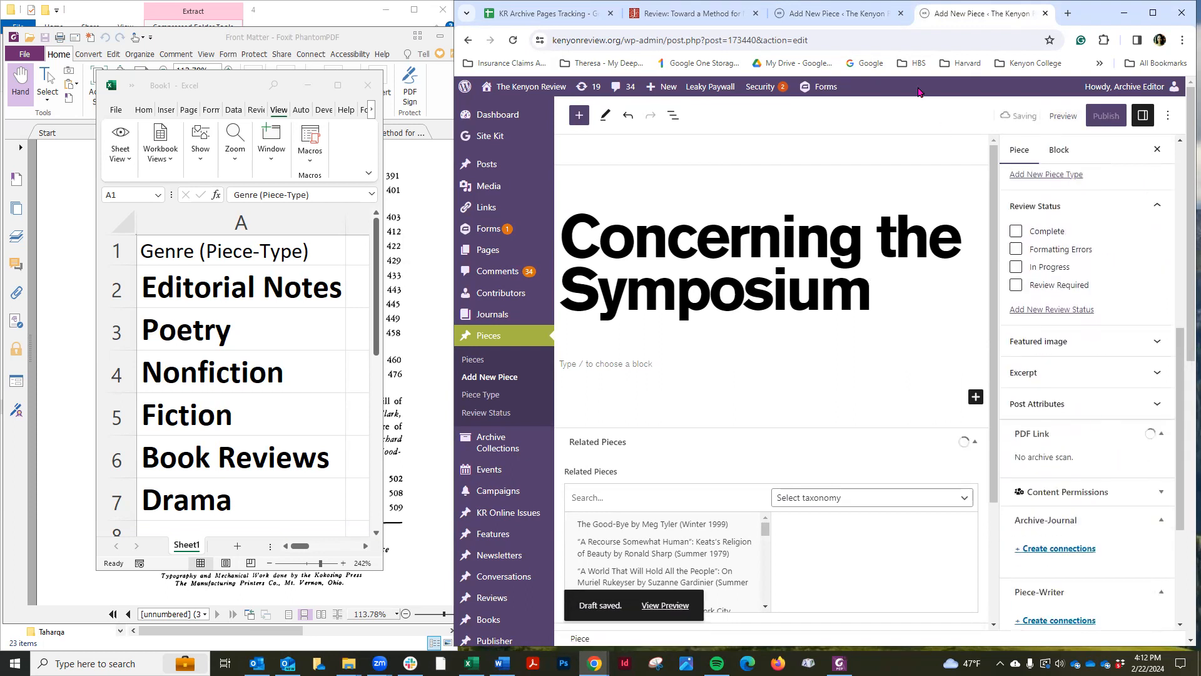
# Search piece types for "non", add Nonfiction alongside Editor's Notes as primary type, and save the draft
pyautogui.click(539, 13)
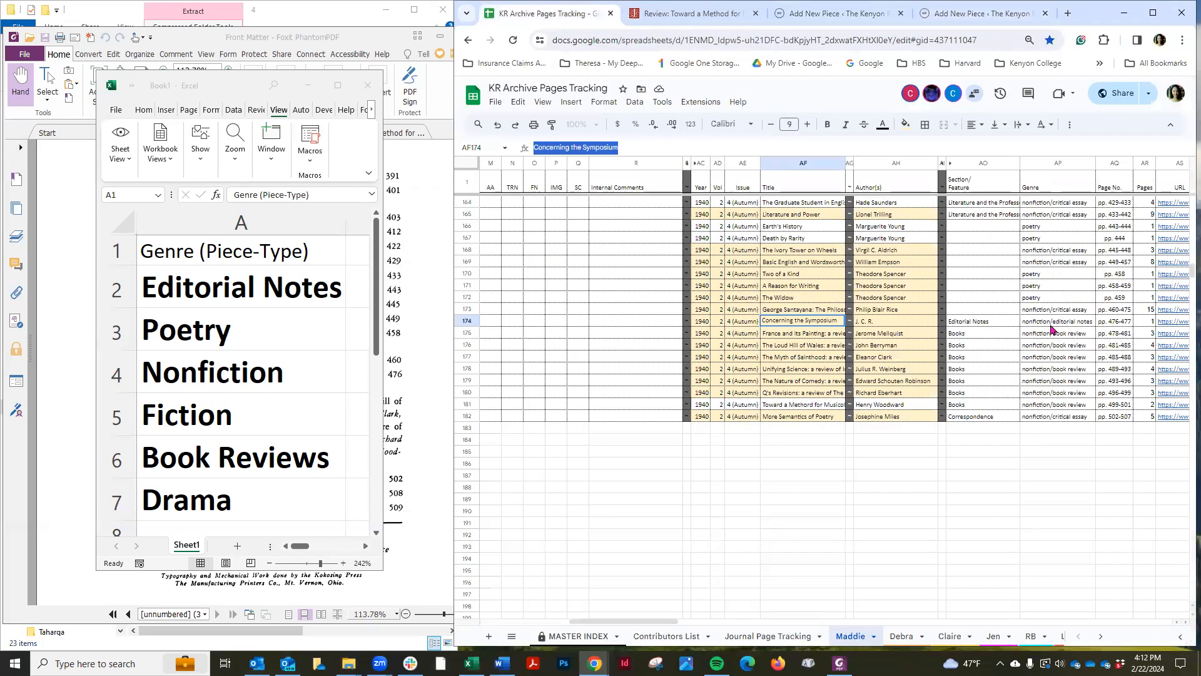
pyautogui.click(919, 17)
pyautogui.scroll(5, 1064, 281)
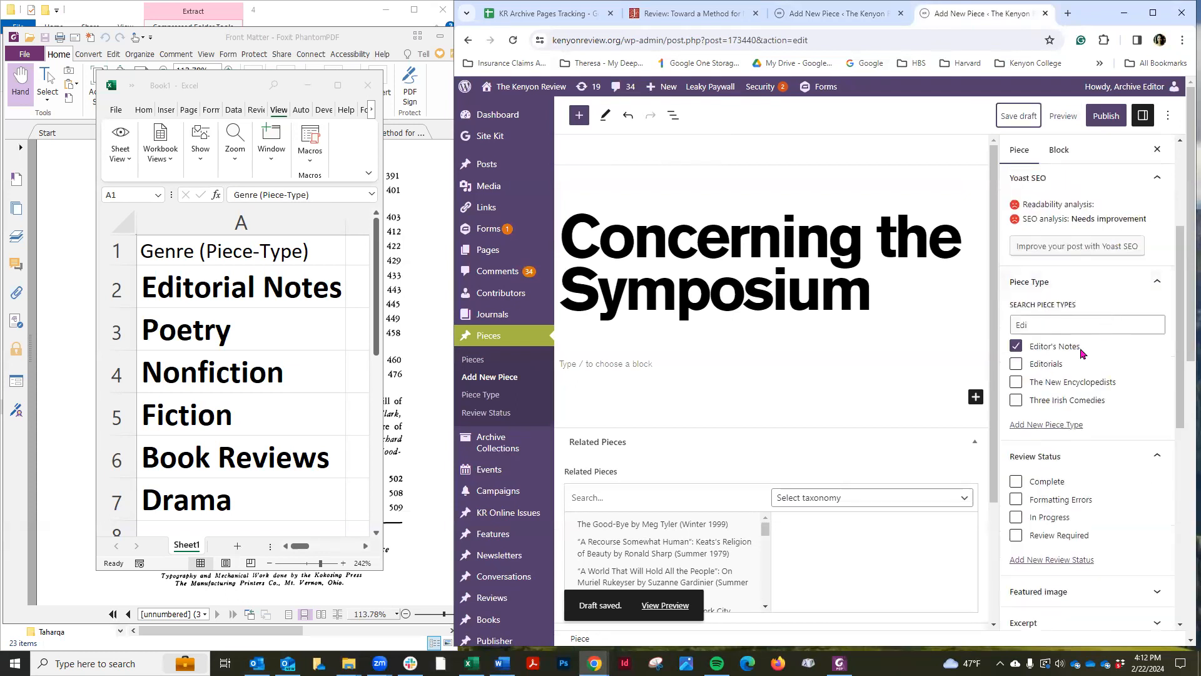
pyautogui.doubleClick(1051, 325)
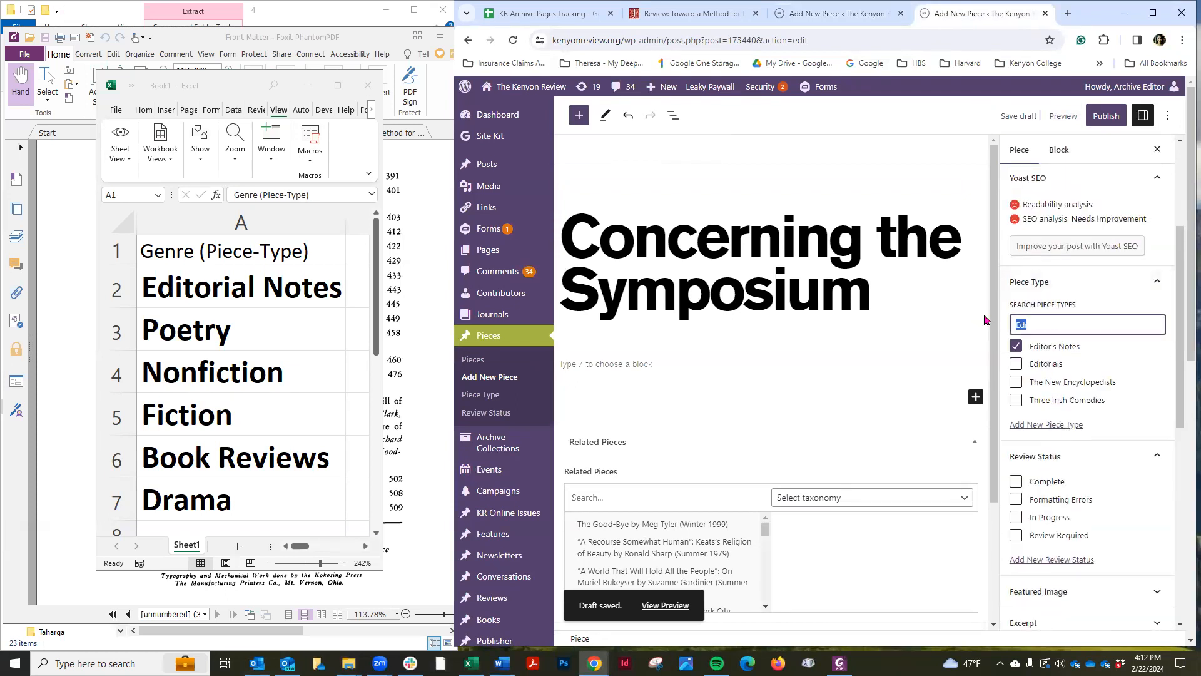
pyautogui.write('non')
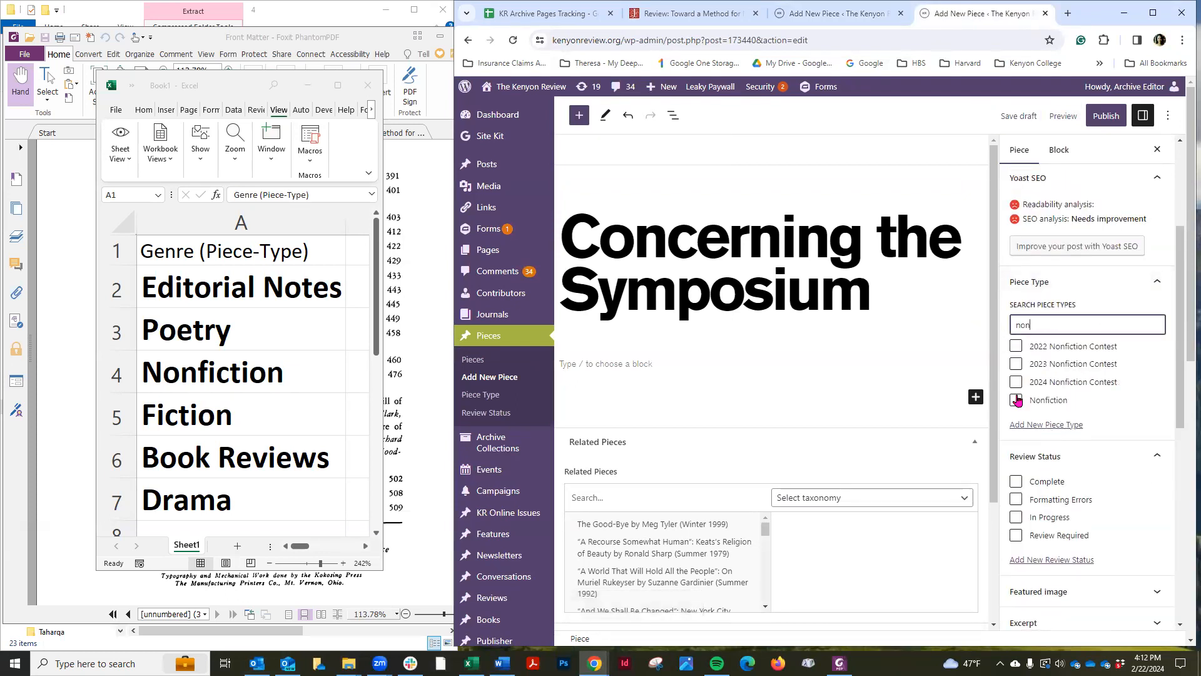
pyautogui.press('space')
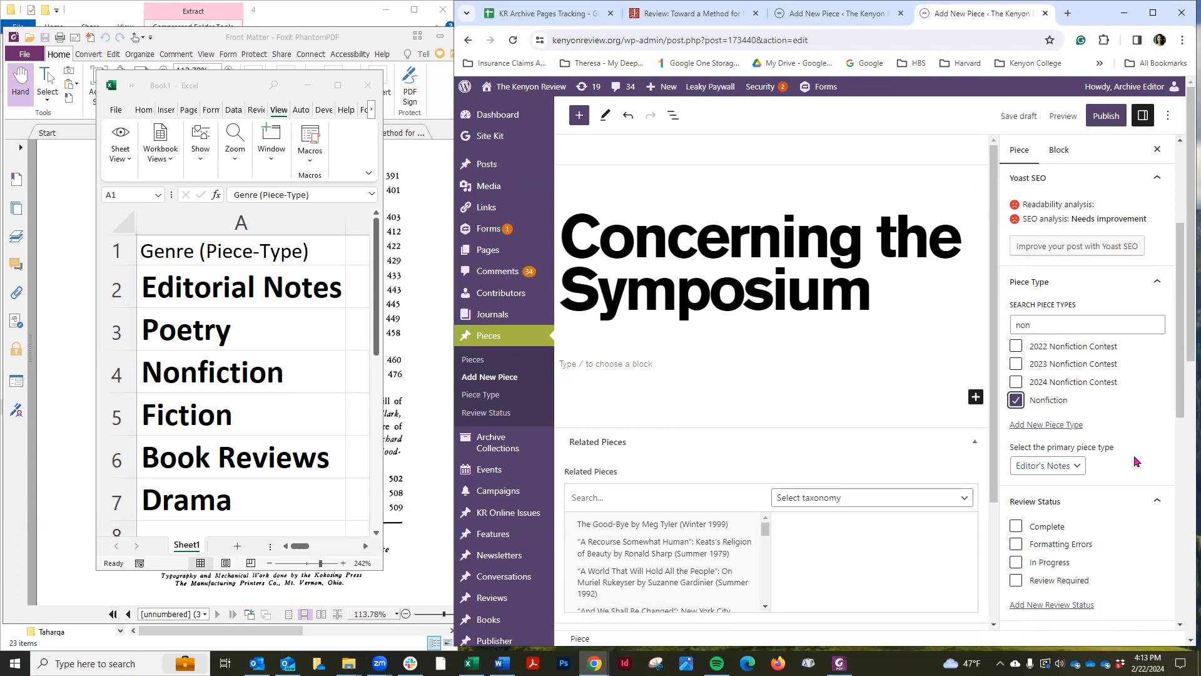
pyautogui.click(1078, 468)
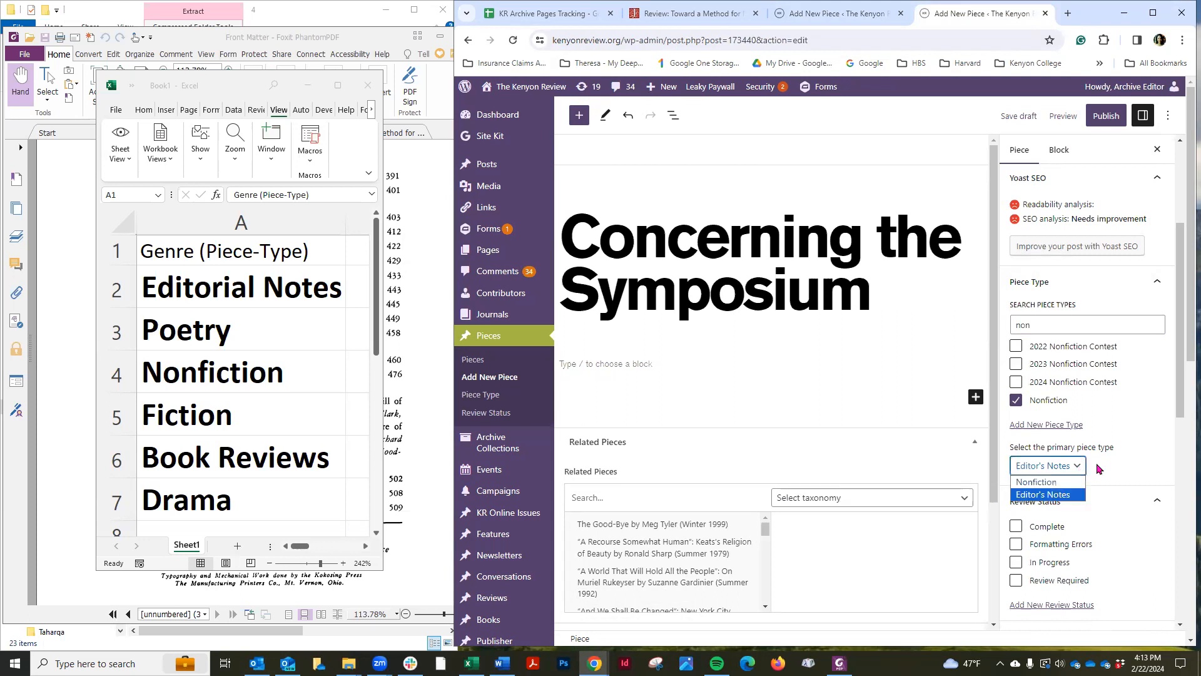
pyautogui.click(1130, 460)
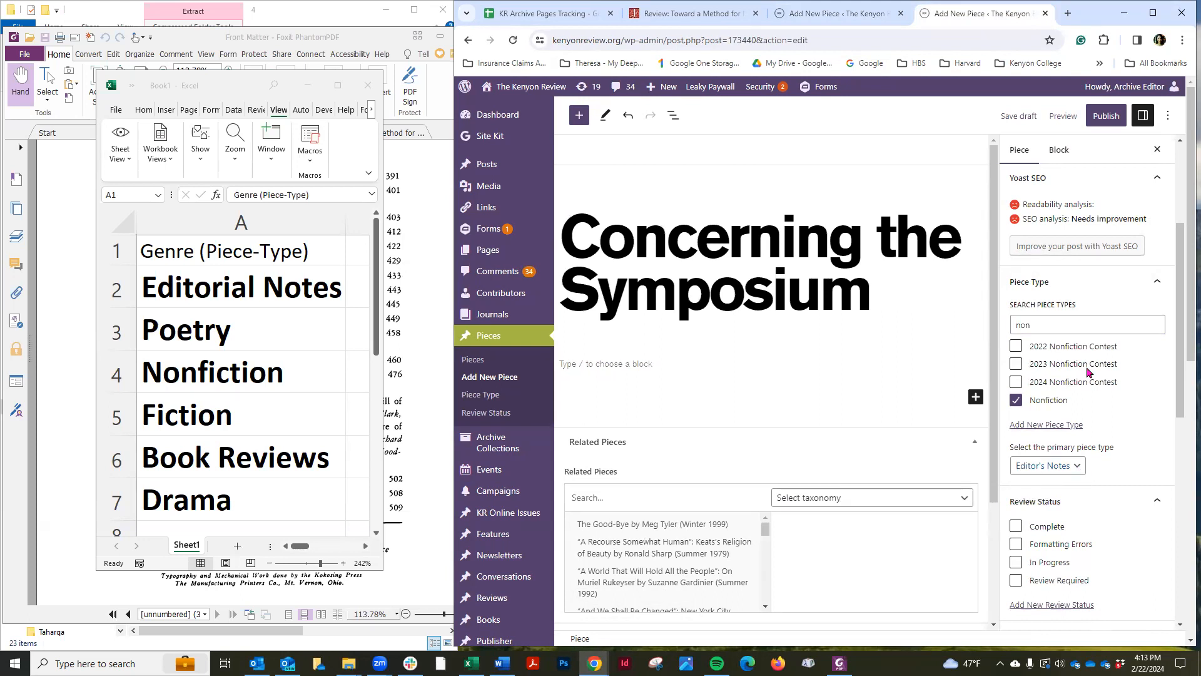
pyautogui.click(1019, 116)
pyautogui.scroll(-1, 1122, 446)
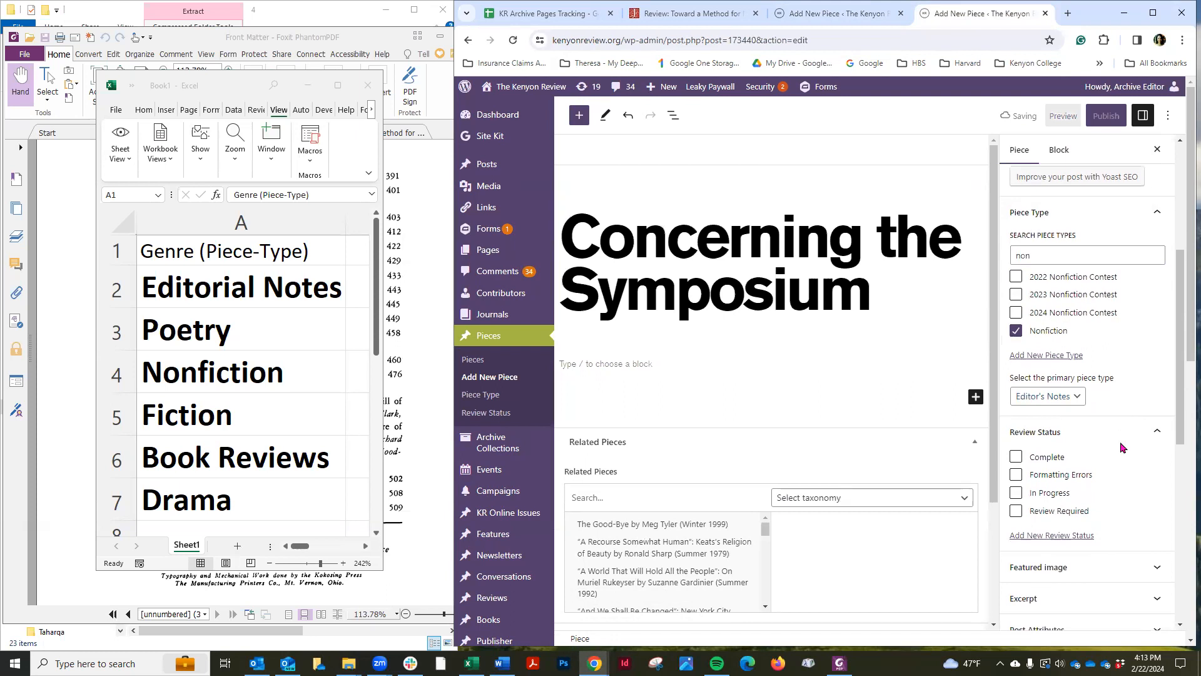
# Create an Archive-Journal connection linking the piece to the Fall 1940 issue, searching for 1940
pyautogui.scroll(-6, 1122, 447)
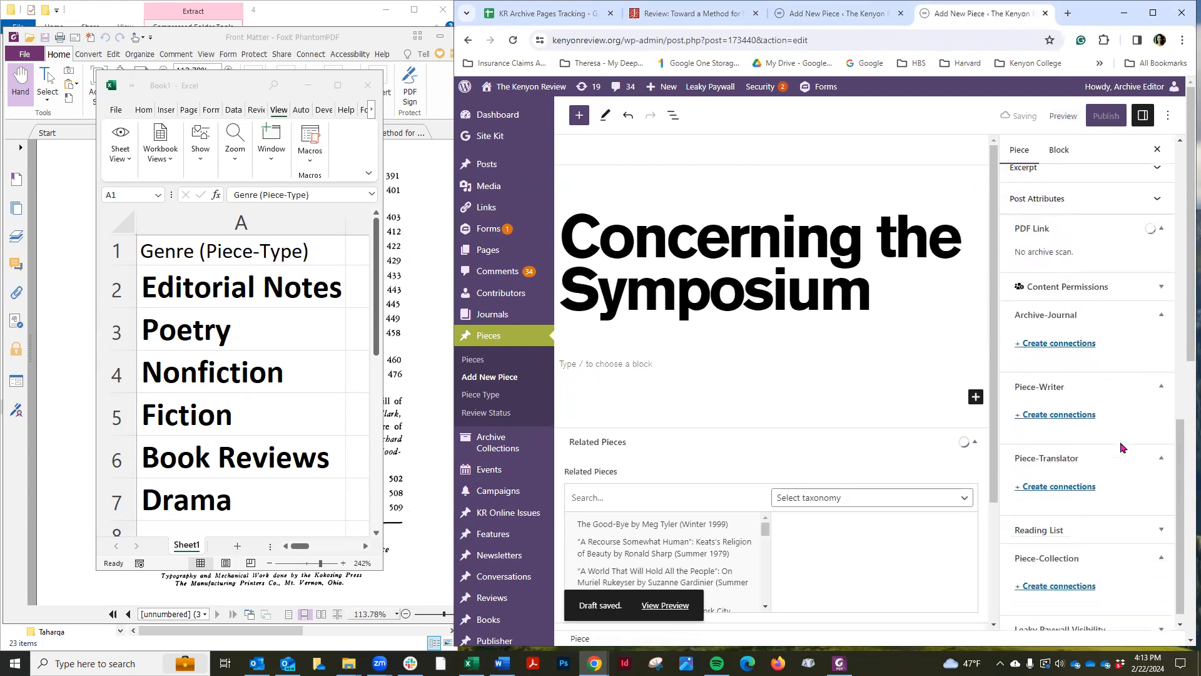
pyautogui.click(1060, 331)
pyautogui.click(1050, 373)
pyautogui.write('1940')
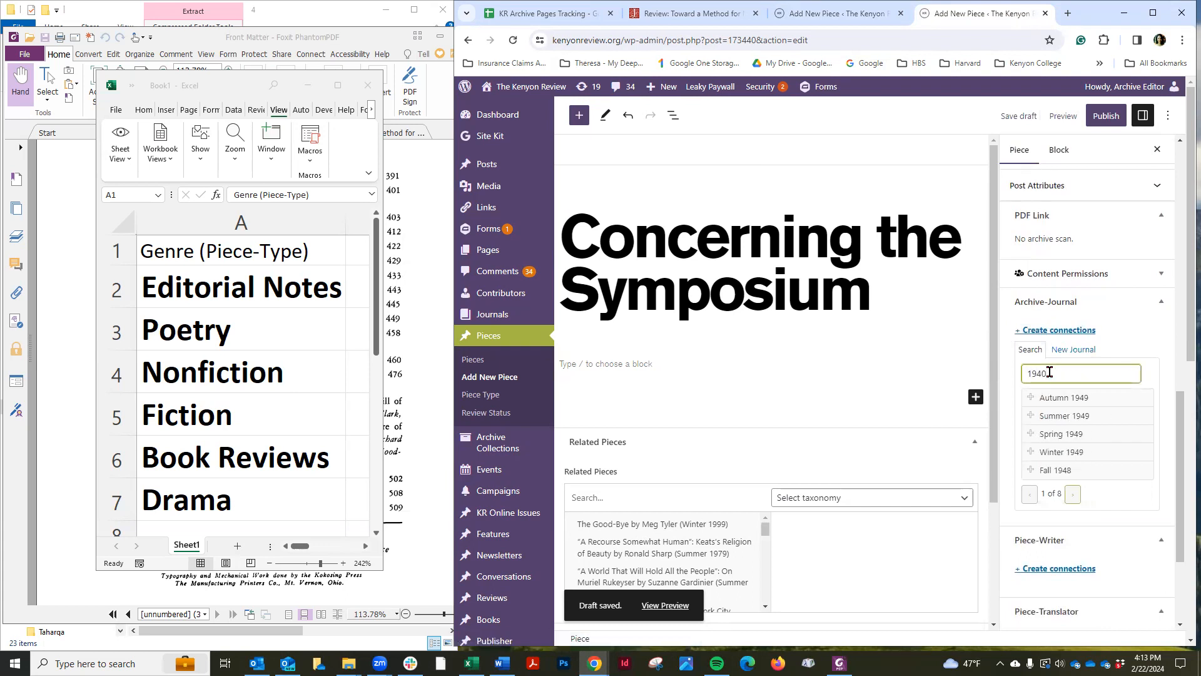
pyautogui.click(1029, 397)
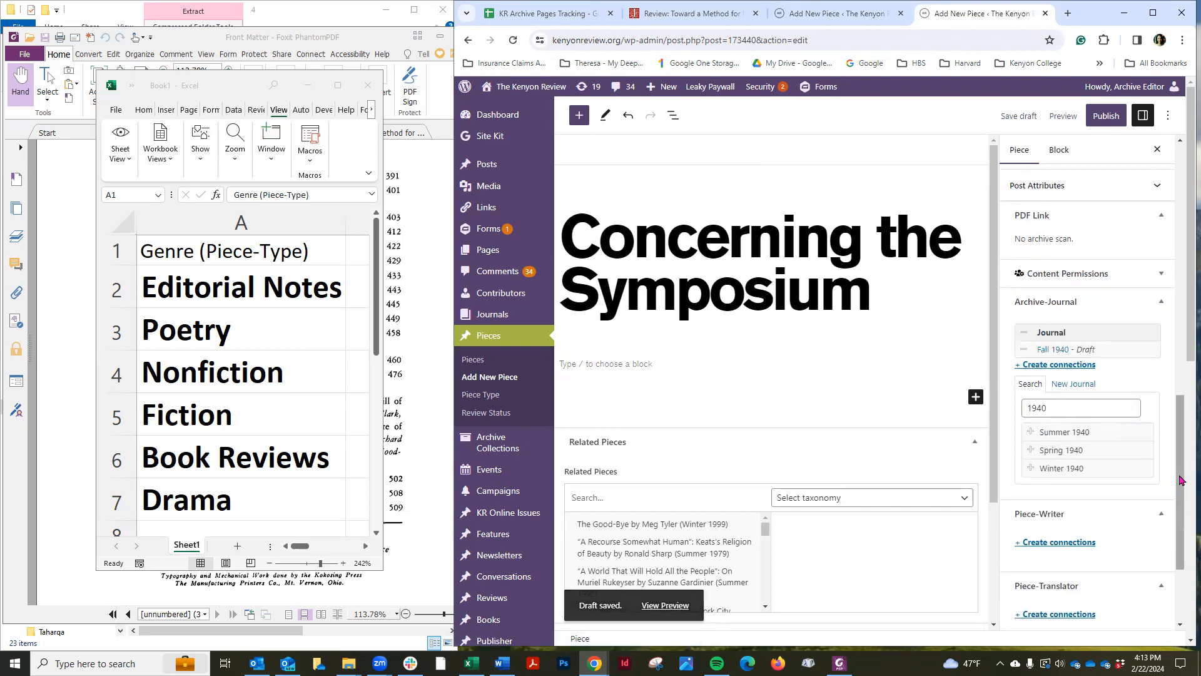
pyautogui.scroll(-1, 1127, 460)
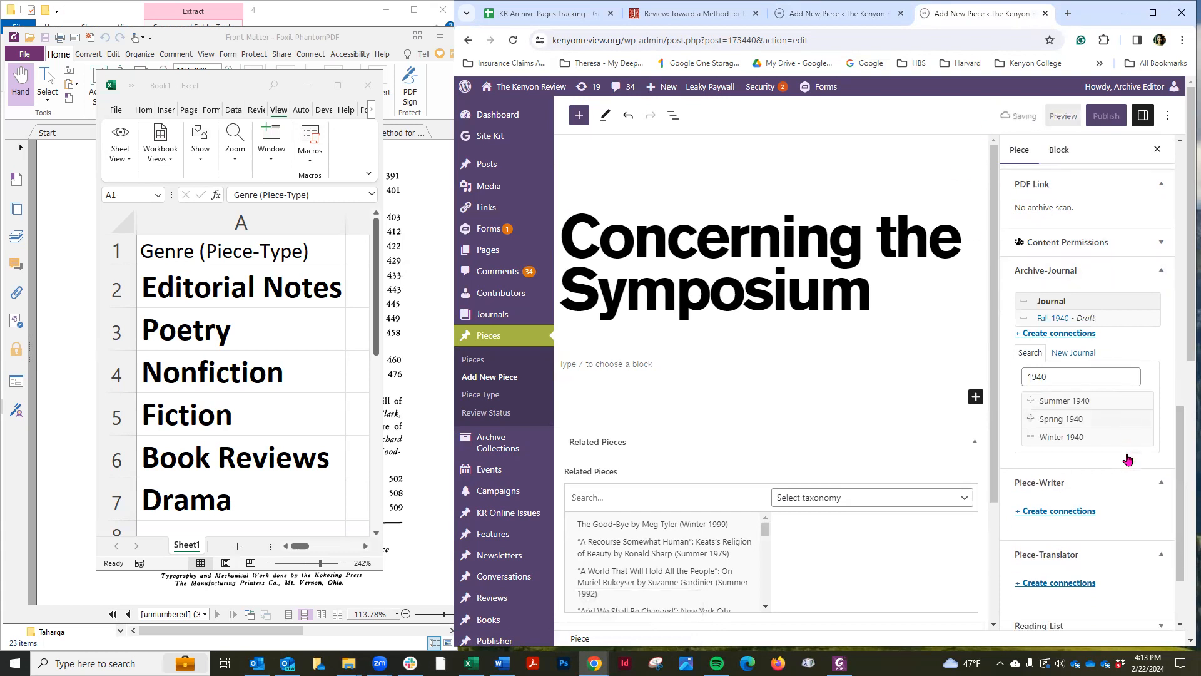
pyautogui.scroll(-2, 1128, 460)
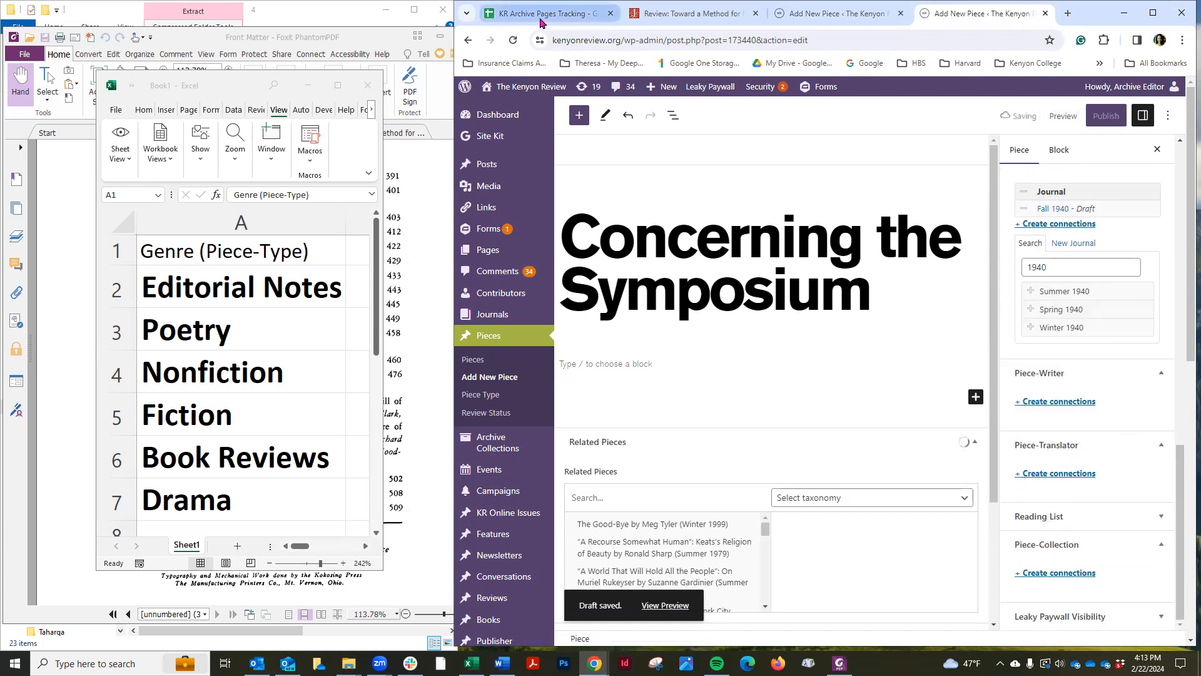
# Connect J. C. R. as the piece's writer by searching contributors for "J.", then save the draft
pyautogui.click(540, 19)
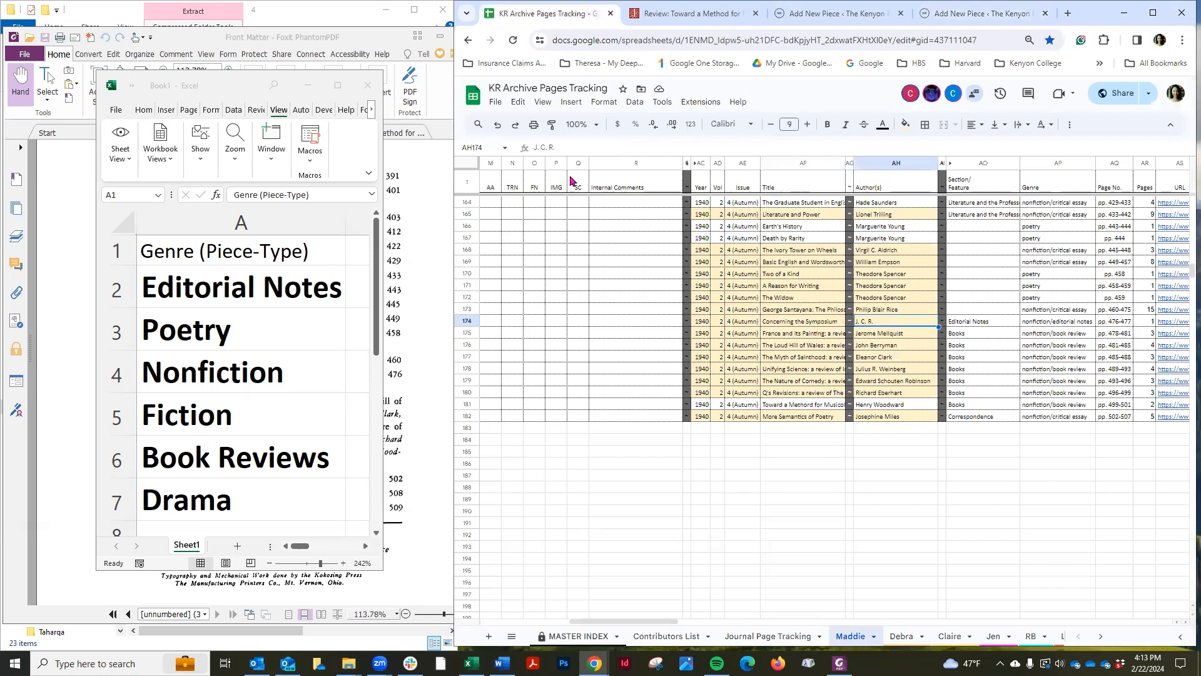
pyautogui.click(952, 22)
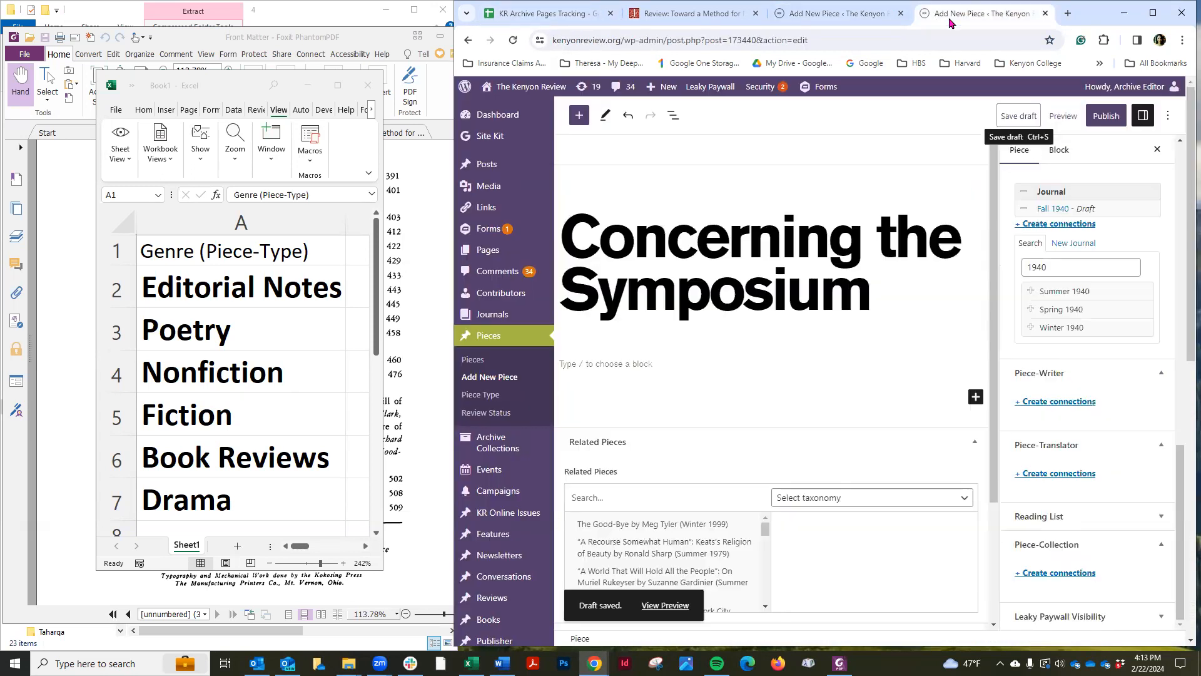
pyautogui.click(1057, 402)
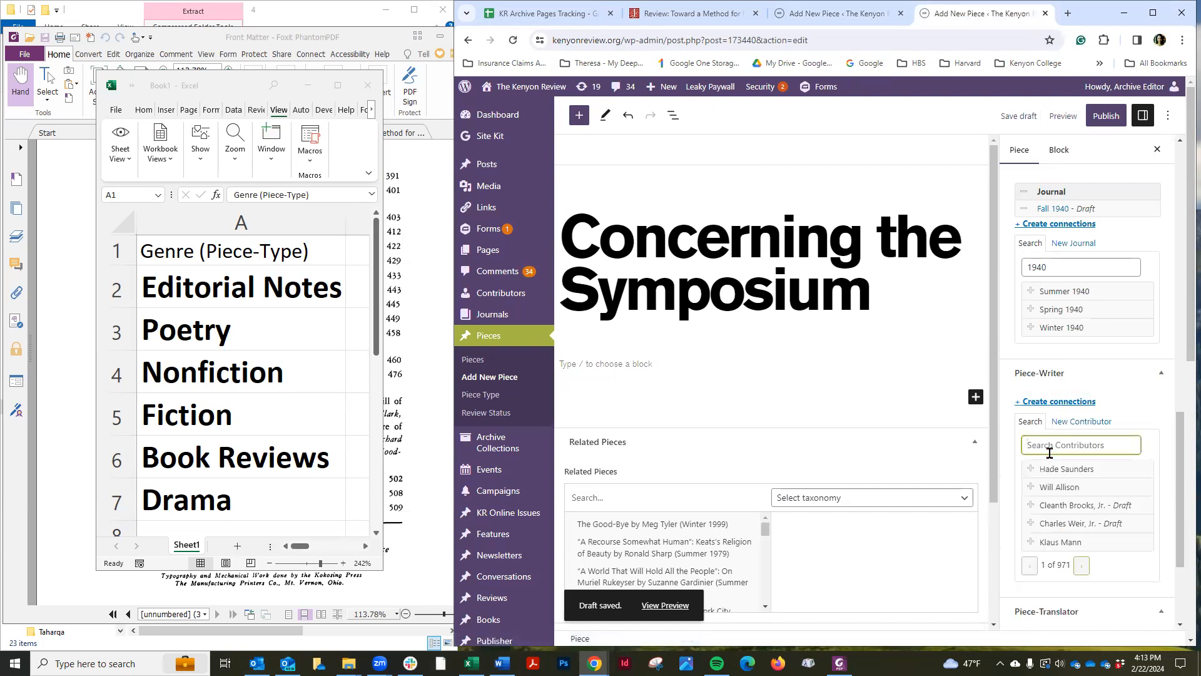
pyautogui.press('capslock')
pyautogui.write('J')
pyautogui.press('capslock')
pyautogui.press('BackSpace')
pyautogui.press('capslock')
pyautogui.write('J.')
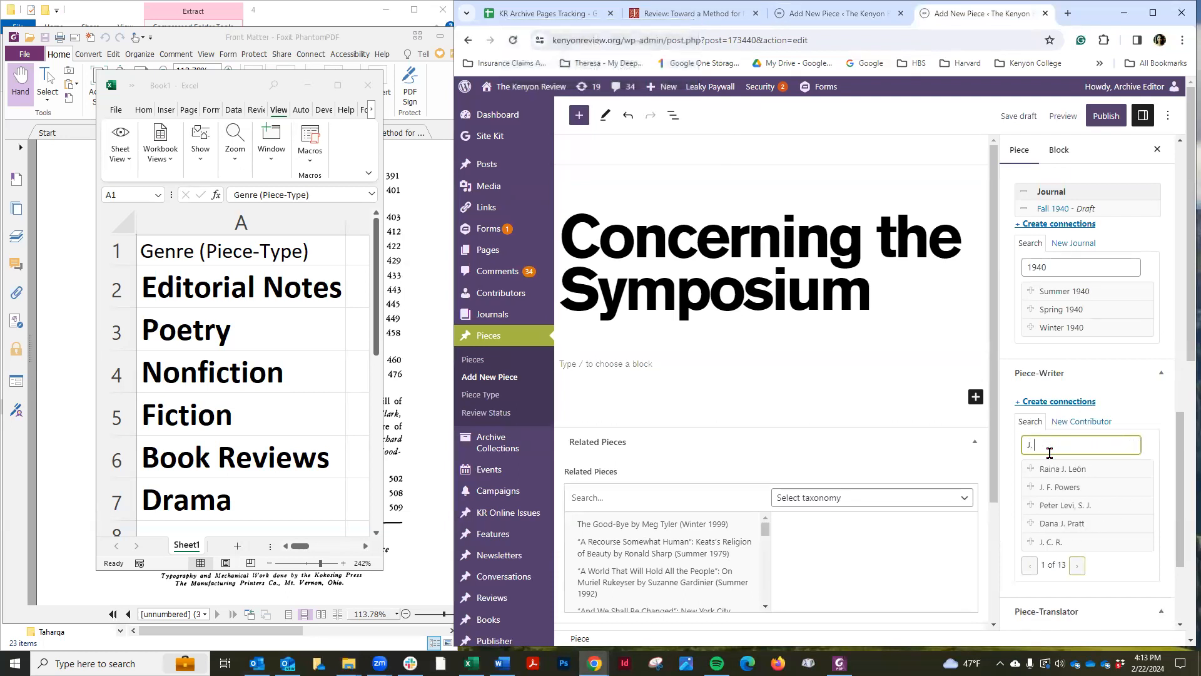
pyautogui.click(1072, 547)
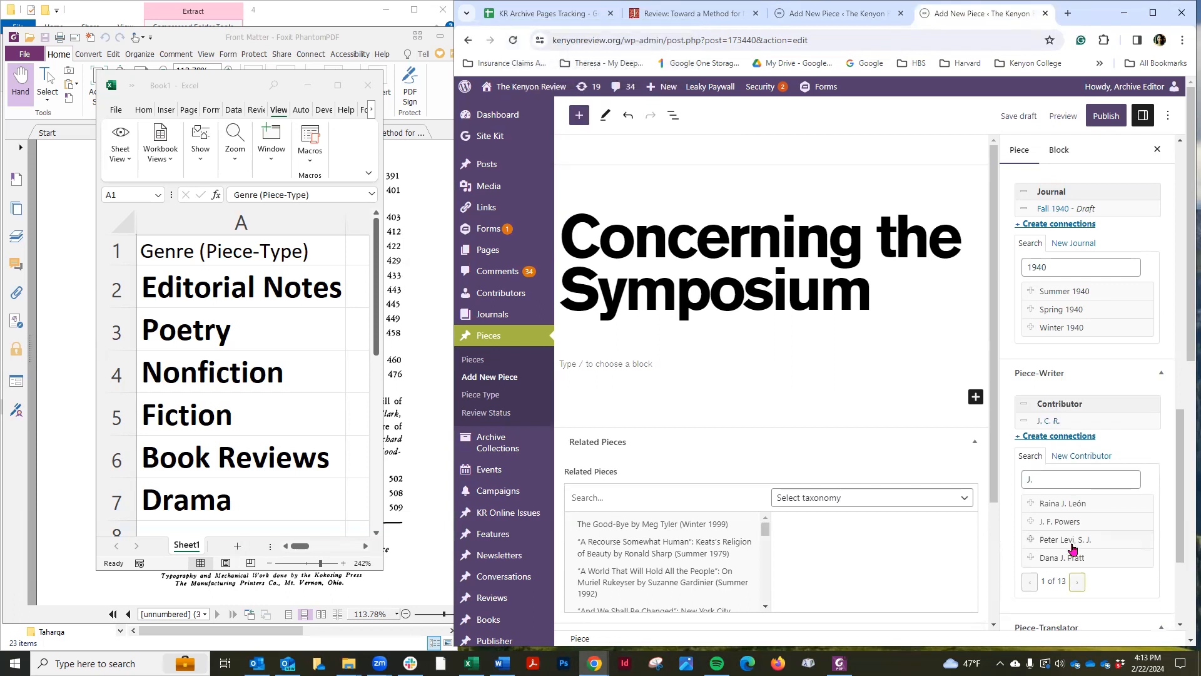
pyautogui.click(561, 14)
pyautogui.click(999, 15)
pyautogui.click(1018, 117)
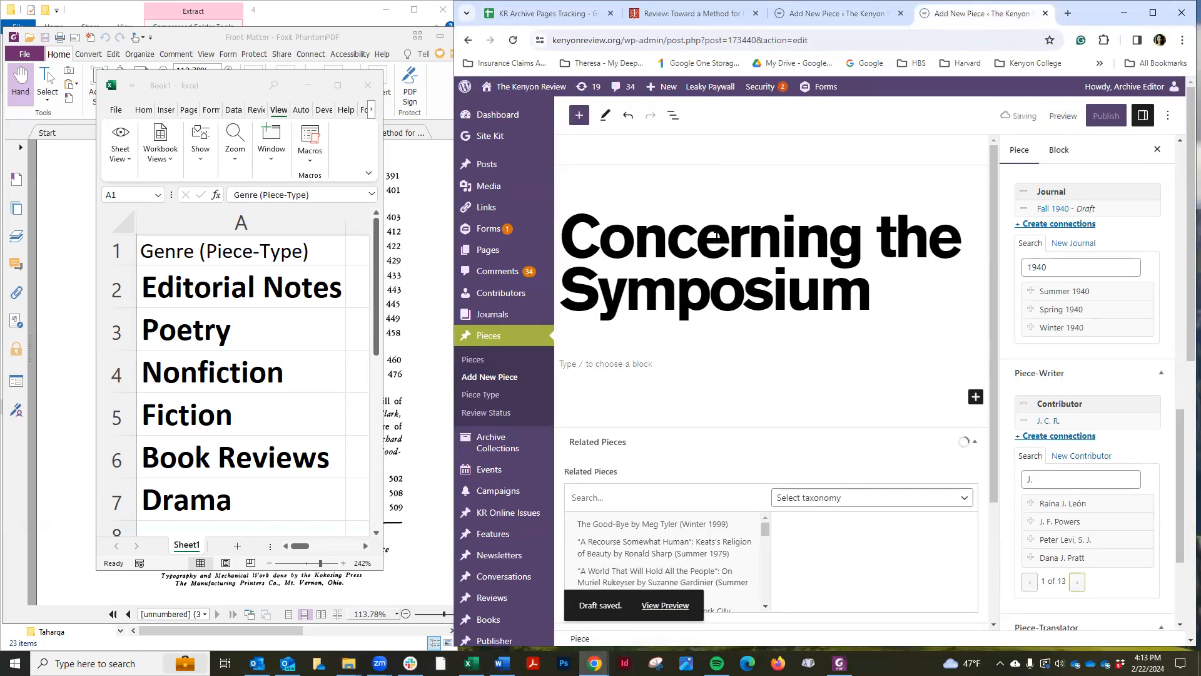
# Open the piece's JSTOR link from the tracking sheet row and examine the article page and its scan
pyautogui.click(418, 300)
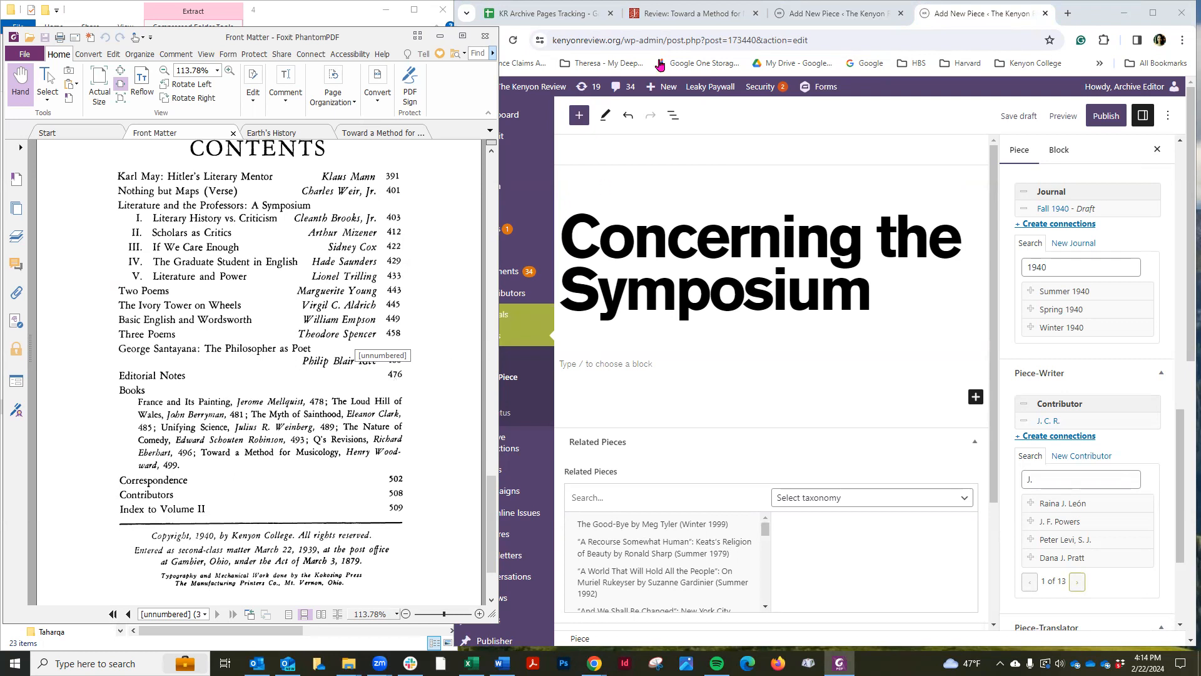
pyautogui.click(512, 15)
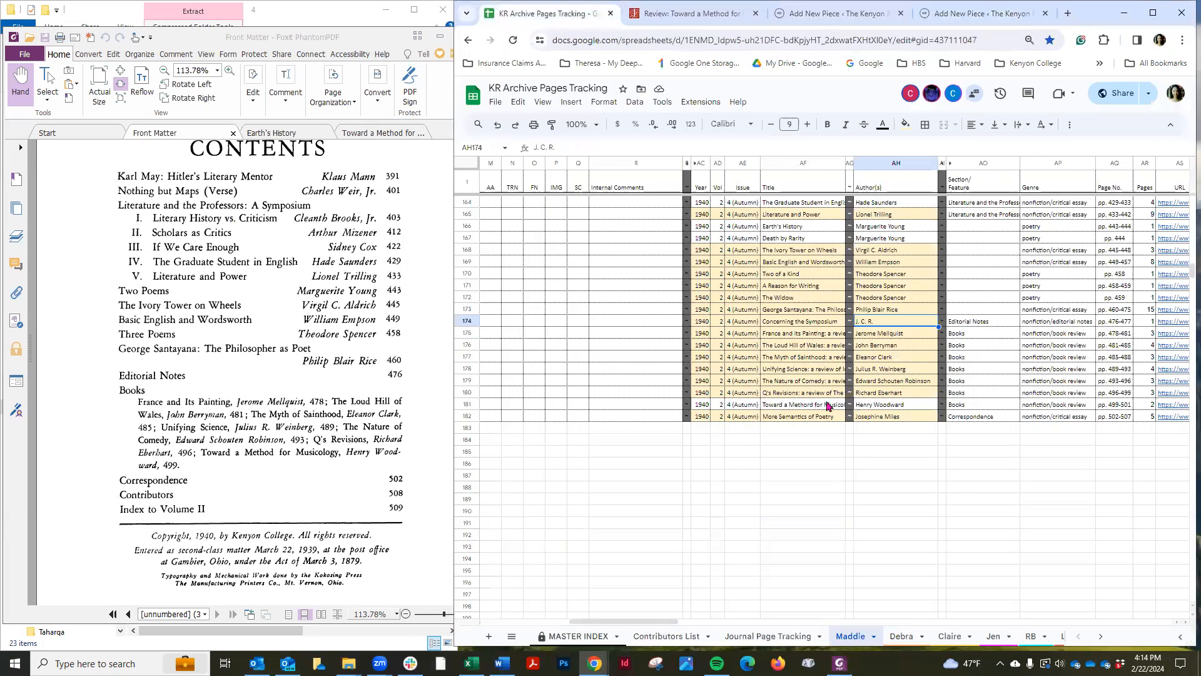
pyautogui.click(802, 322)
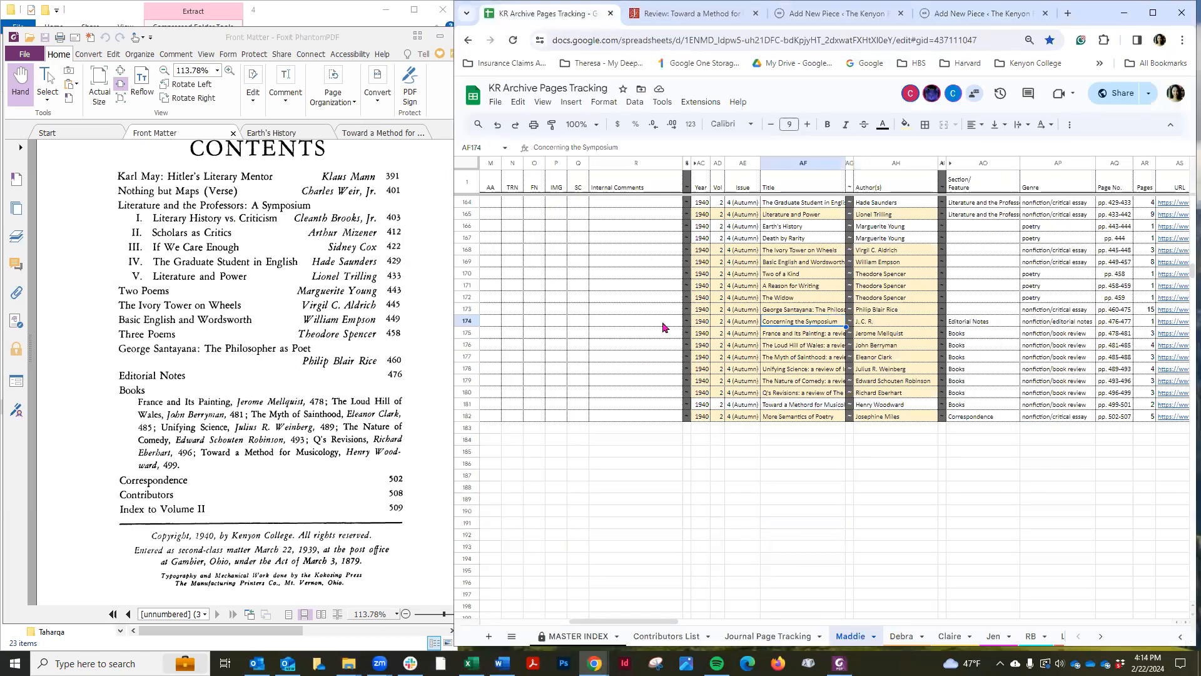
pyautogui.click(467, 321)
pyautogui.moveTo(1170, 323)
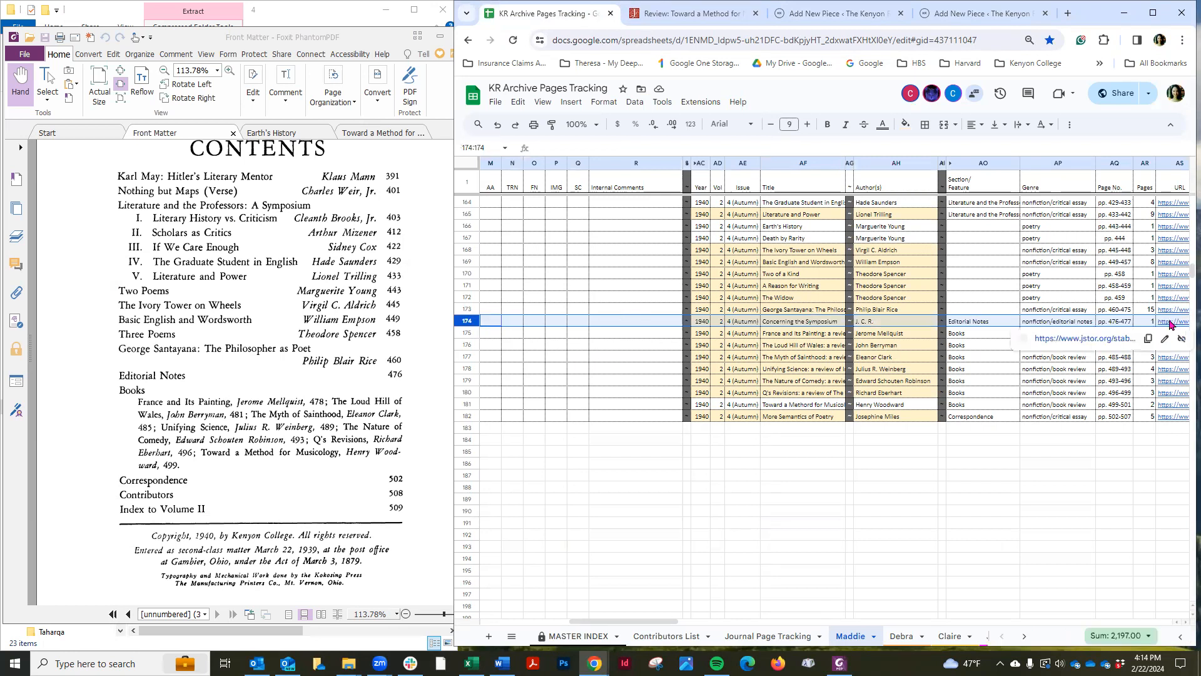
pyautogui.click(1090, 342)
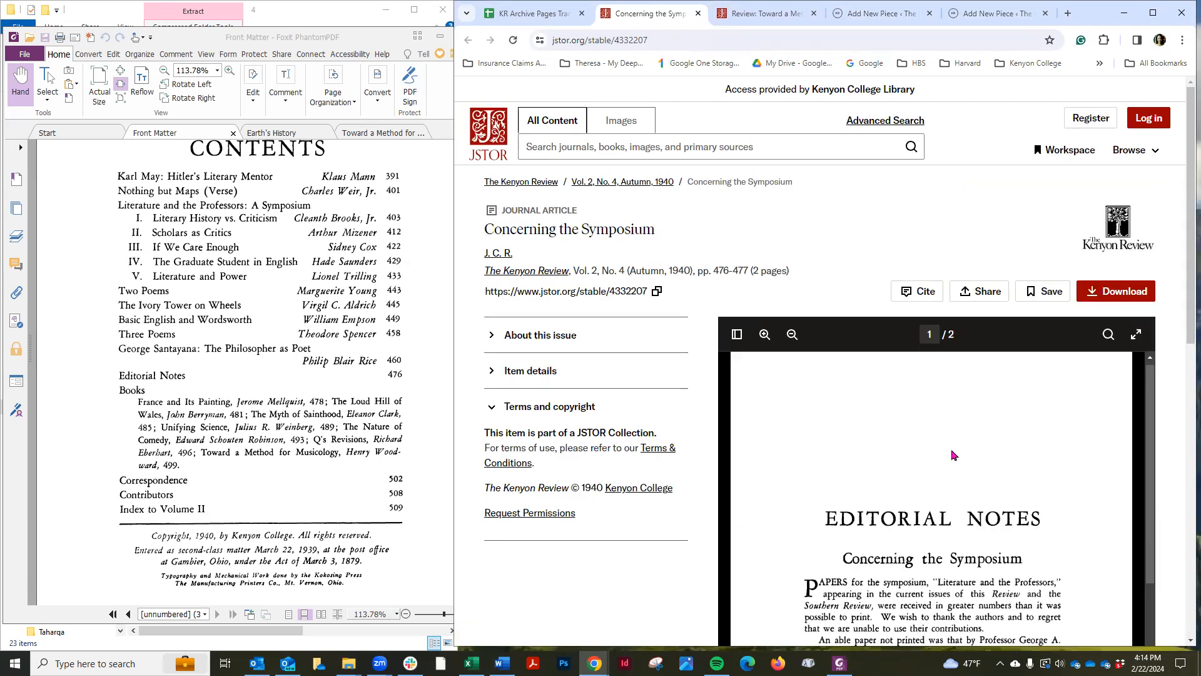
pyautogui.scroll(-2, 953, 455)
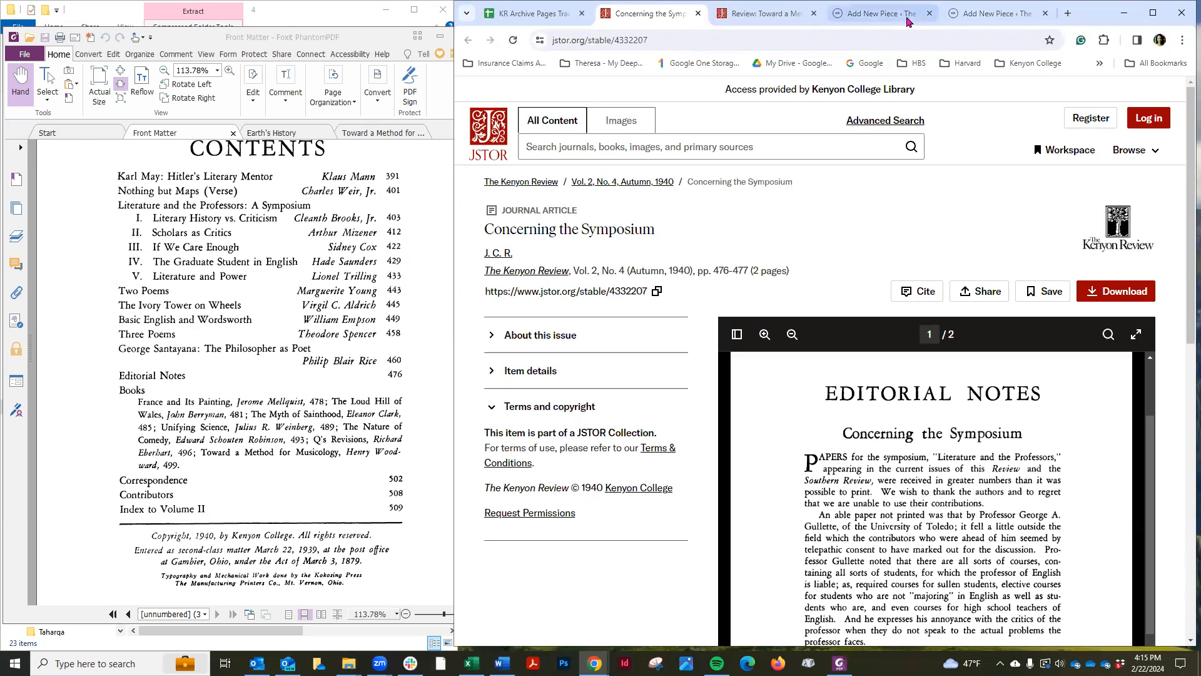
# Save the "Toward a Method for Musicology" draft and preview it in a new tab
pyautogui.click(876, 13)
pyautogui.scroll(4, 1139, 323)
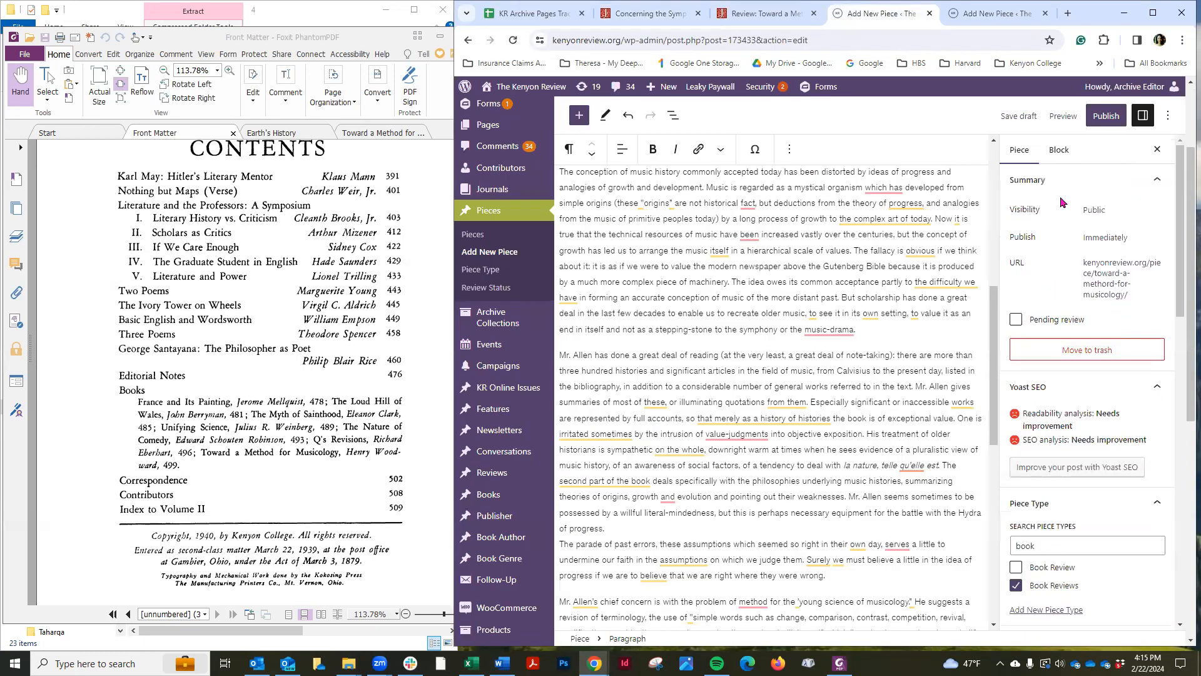
pyautogui.click(1018, 118)
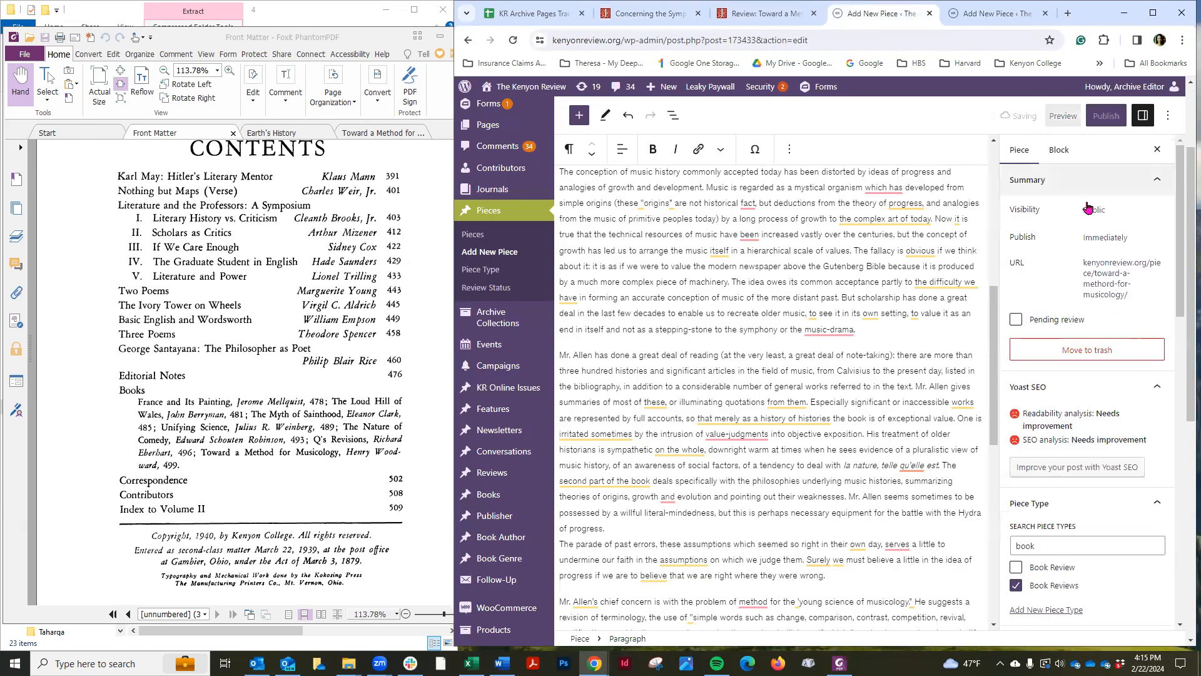
pyautogui.click(1063, 116)
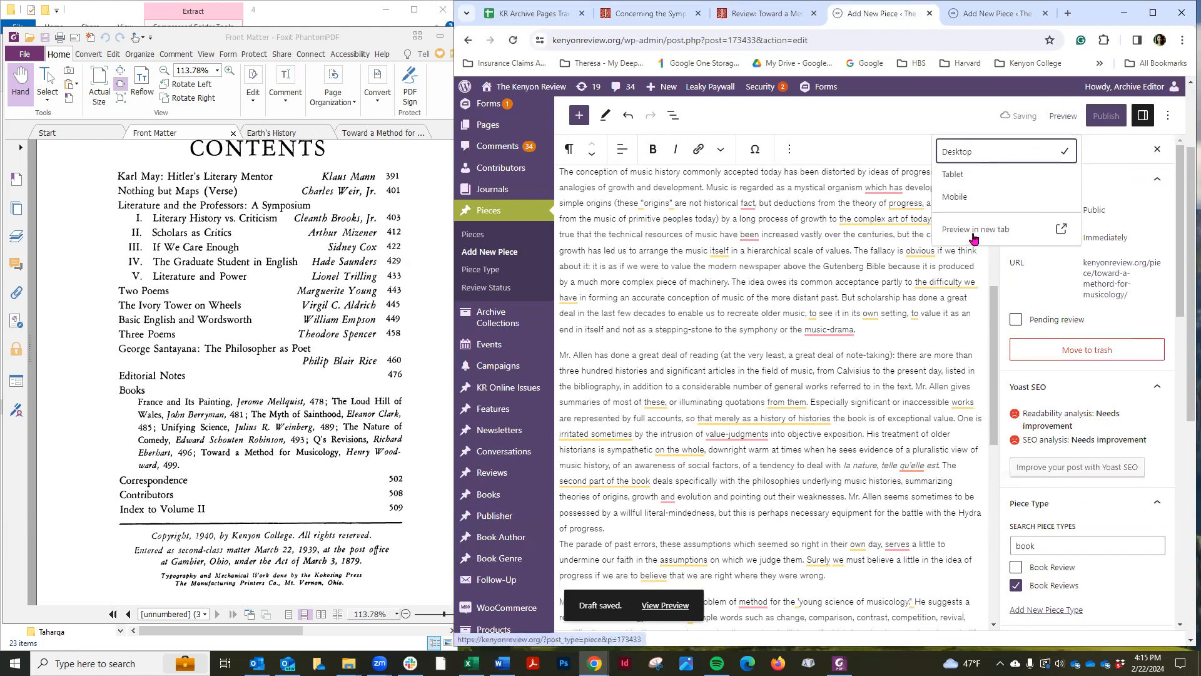
pyautogui.click(973, 232)
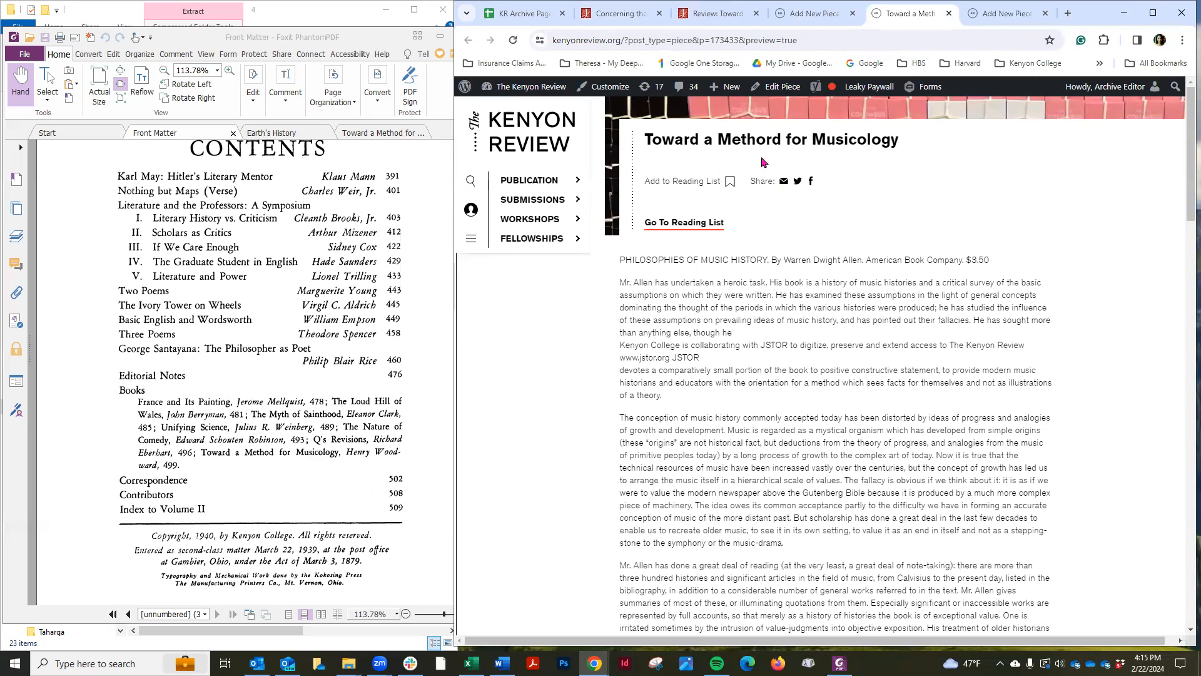
pyautogui.click(816, 13)
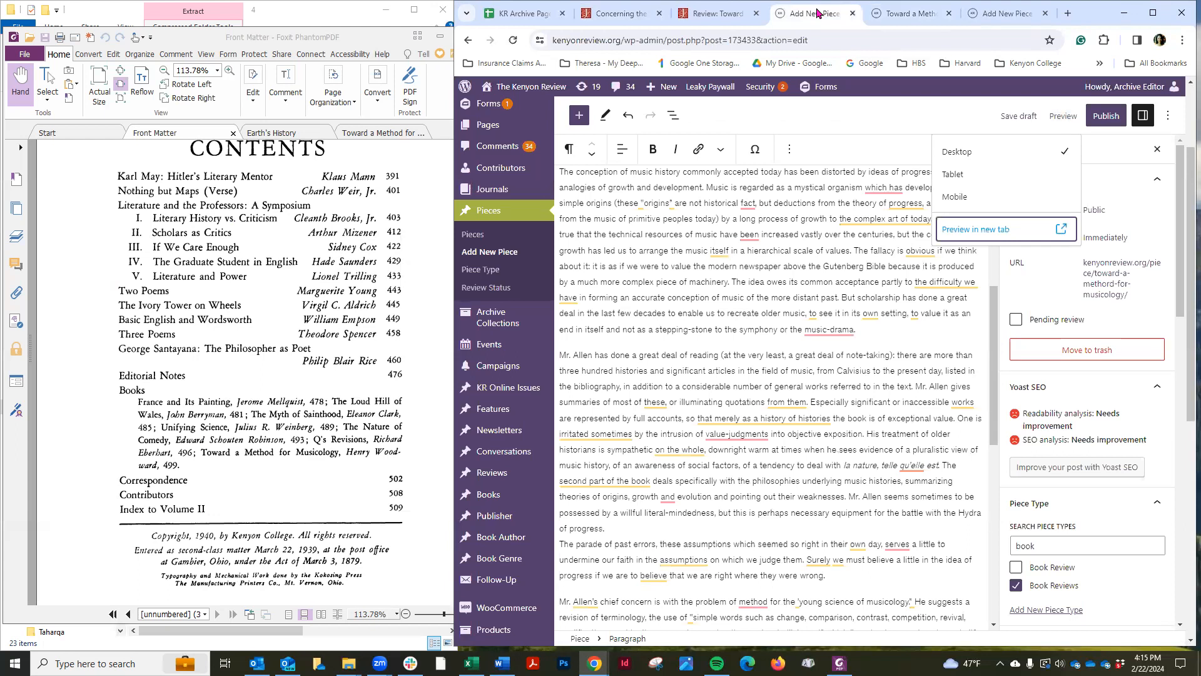
pyautogui.click(924, 297)
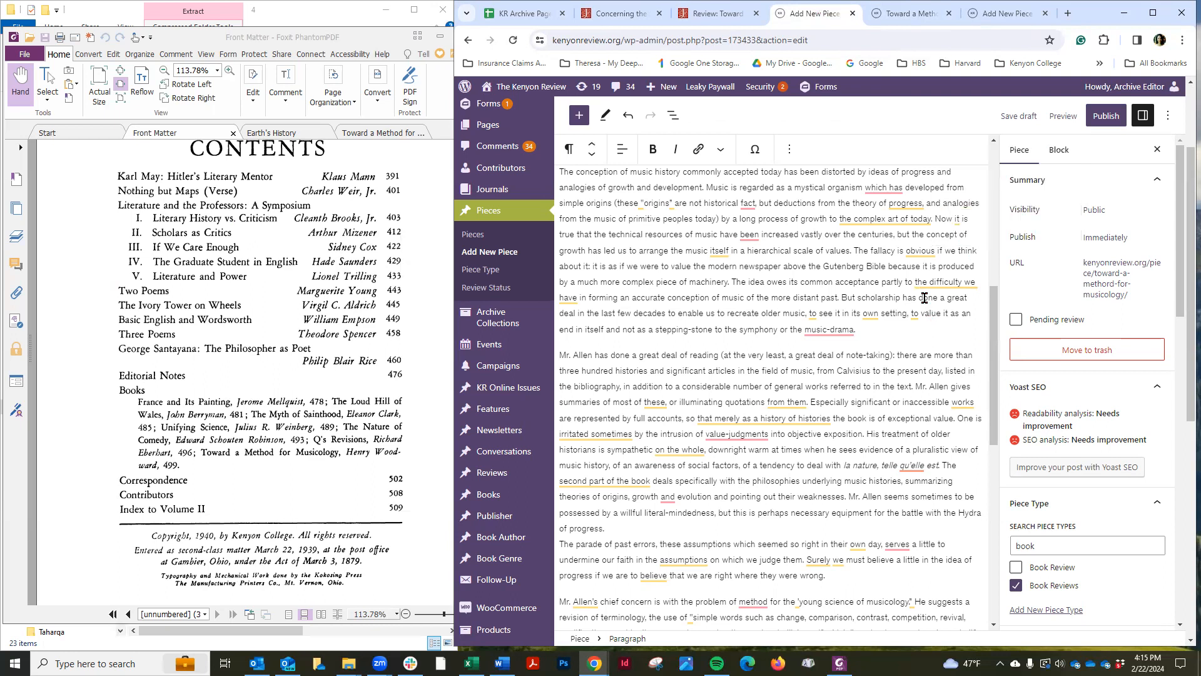
pyautogui.scroll(7, 924, 298)
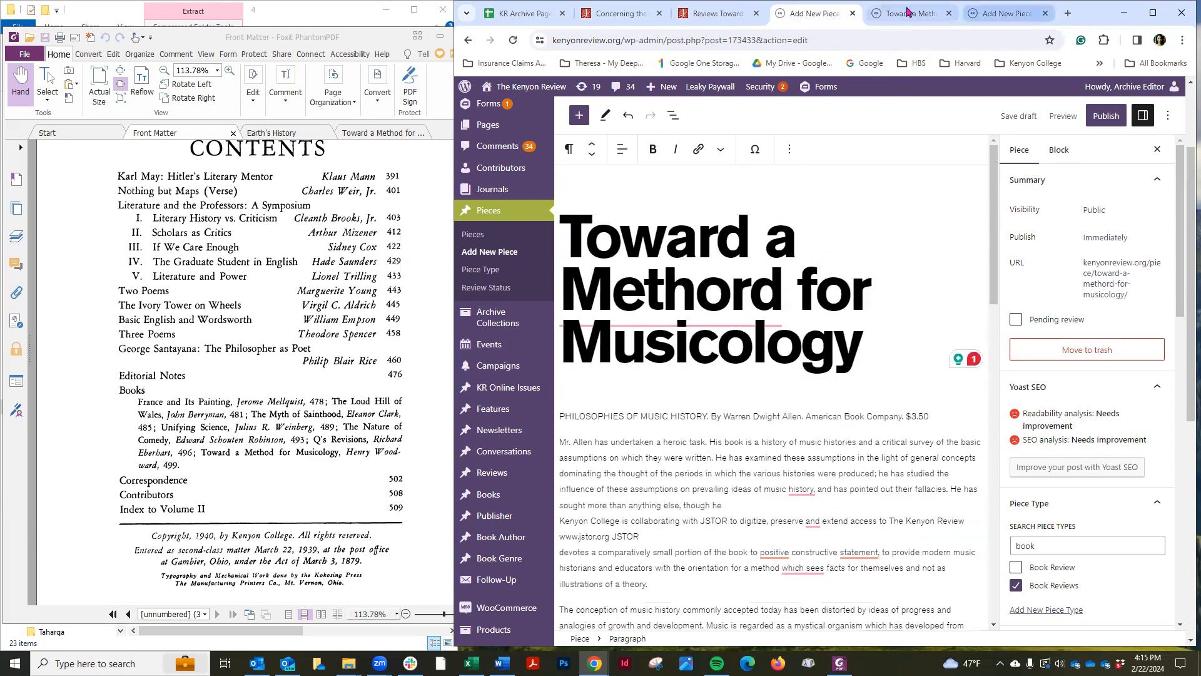
pyautogui.click(908, 13)
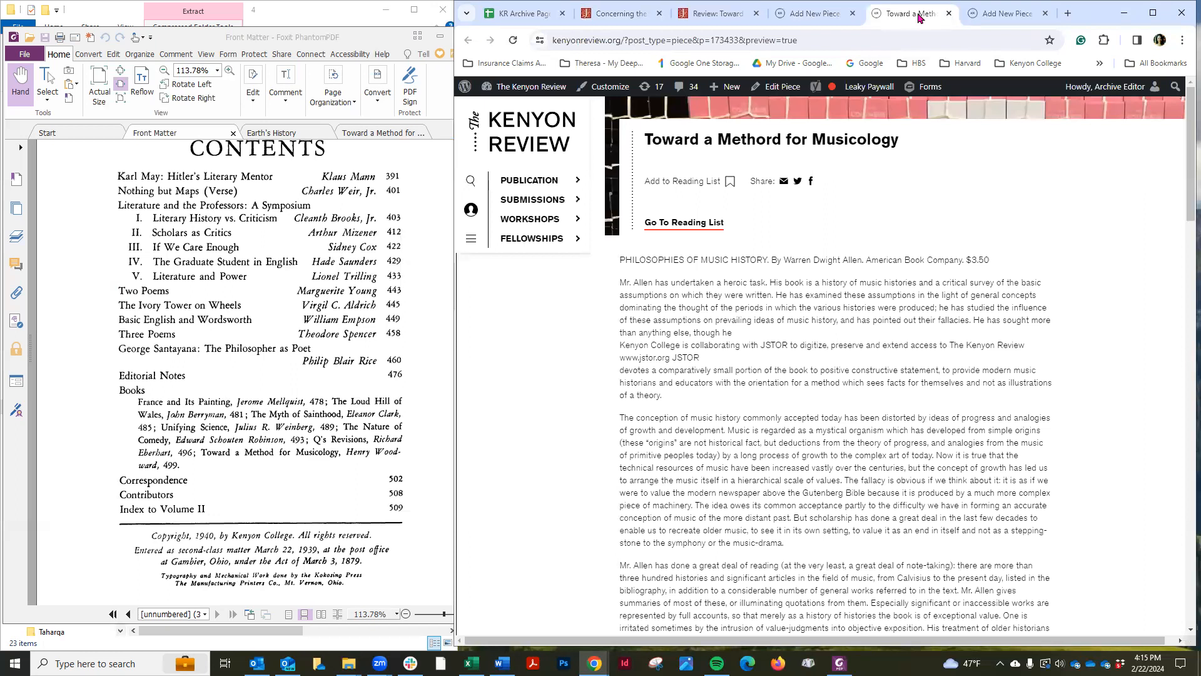
pyautogui.click(948, 13)
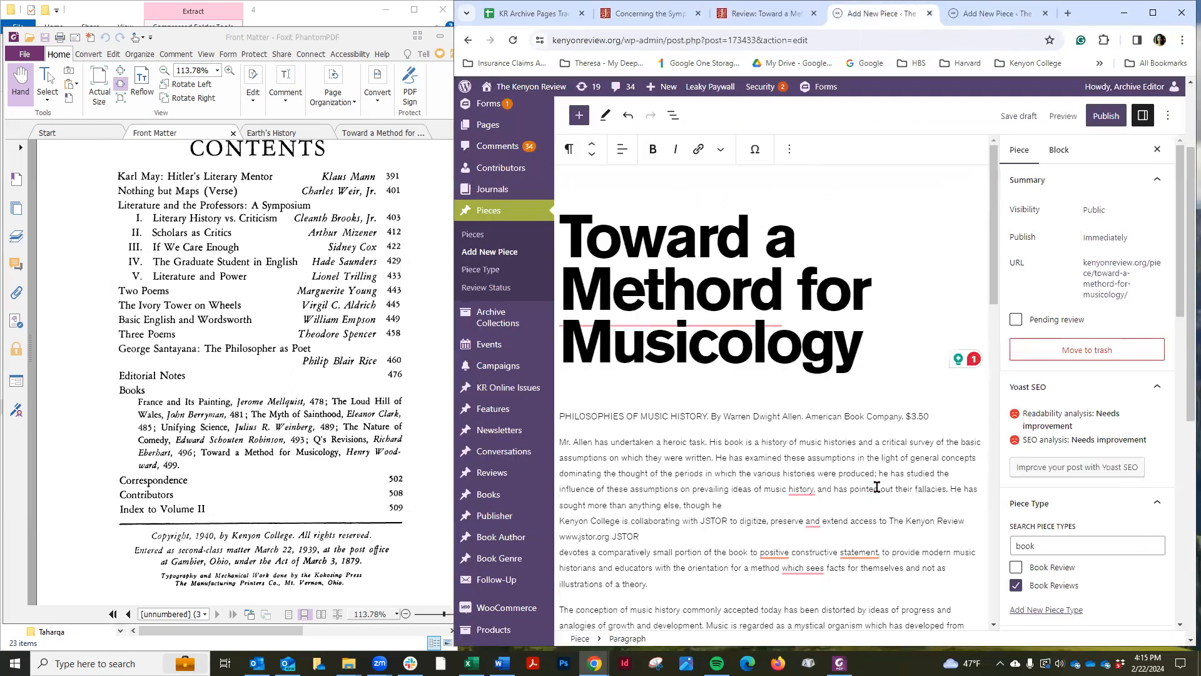
pyautogui.click(1013, 12)
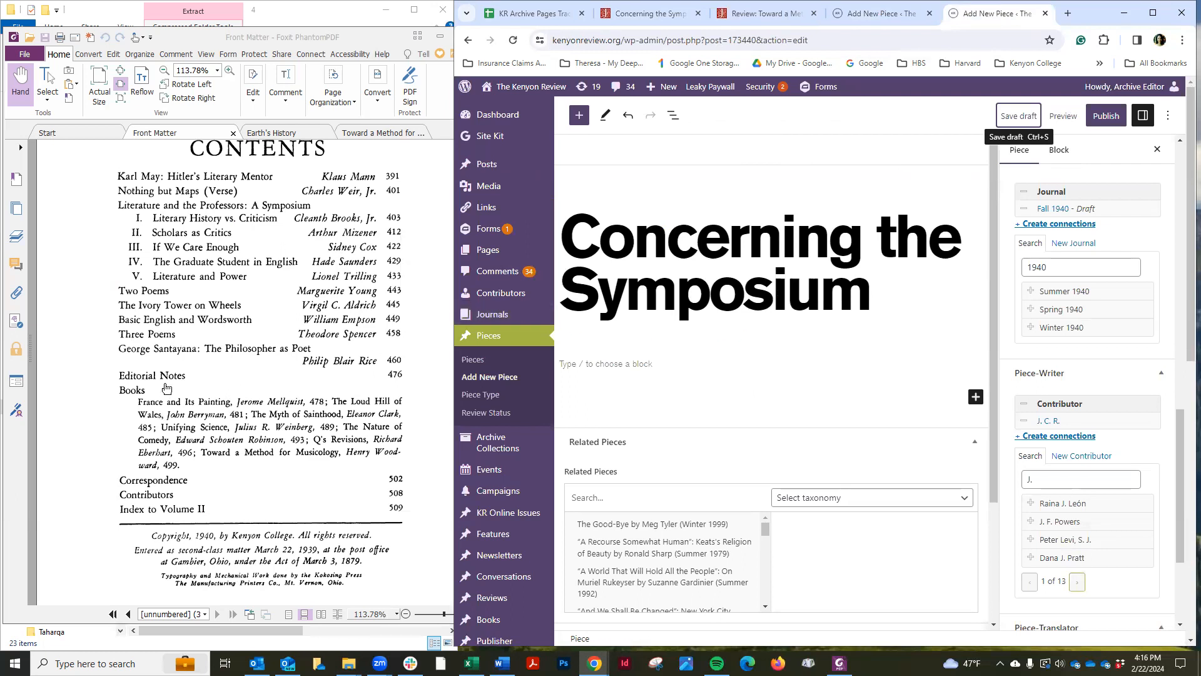
# Open the Concerning the Symposium PDF and text file from the 14_JCR_EditorialNotes folder
pyautogui.click(213, 38)
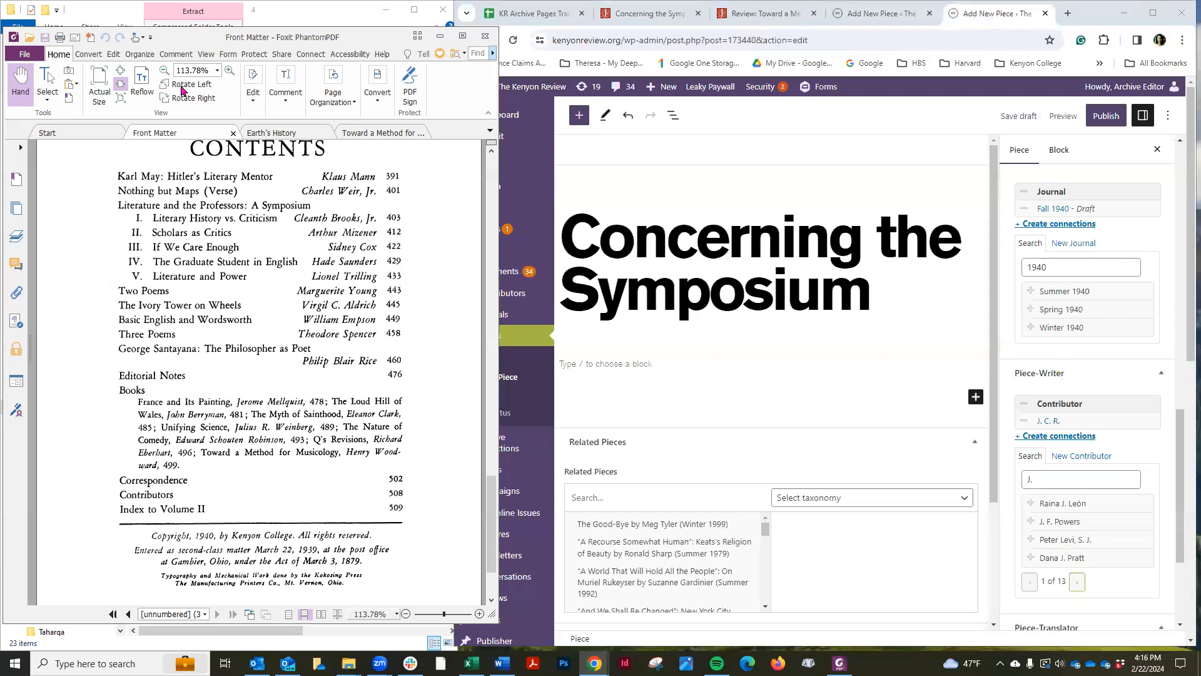
pyautogui.moveTo(213, 37); pyautogui.dragTo(149, 425)
pyautogui.moveTo(232, 83); pyautogui.dragTo(210, 465)
pyautogui.click(324, 148)
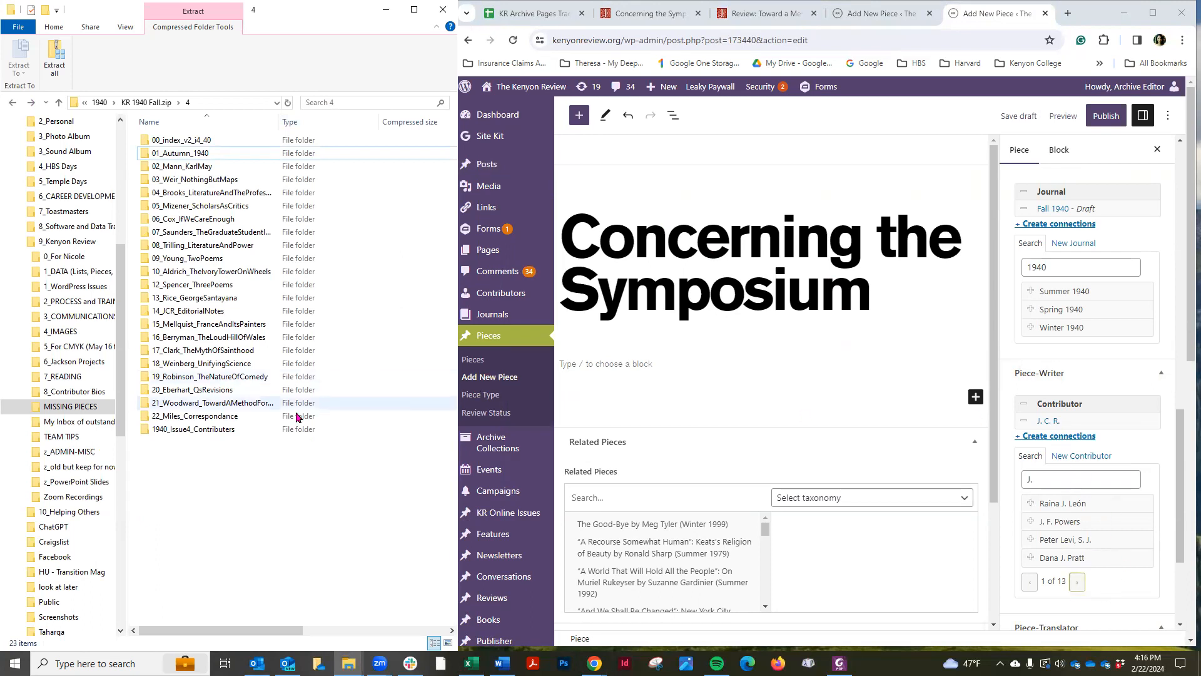
pyautogui.doubleClick(179, 311)
pyautogui.click(207, 146)
pyautogui.doubleClick(208, 148)
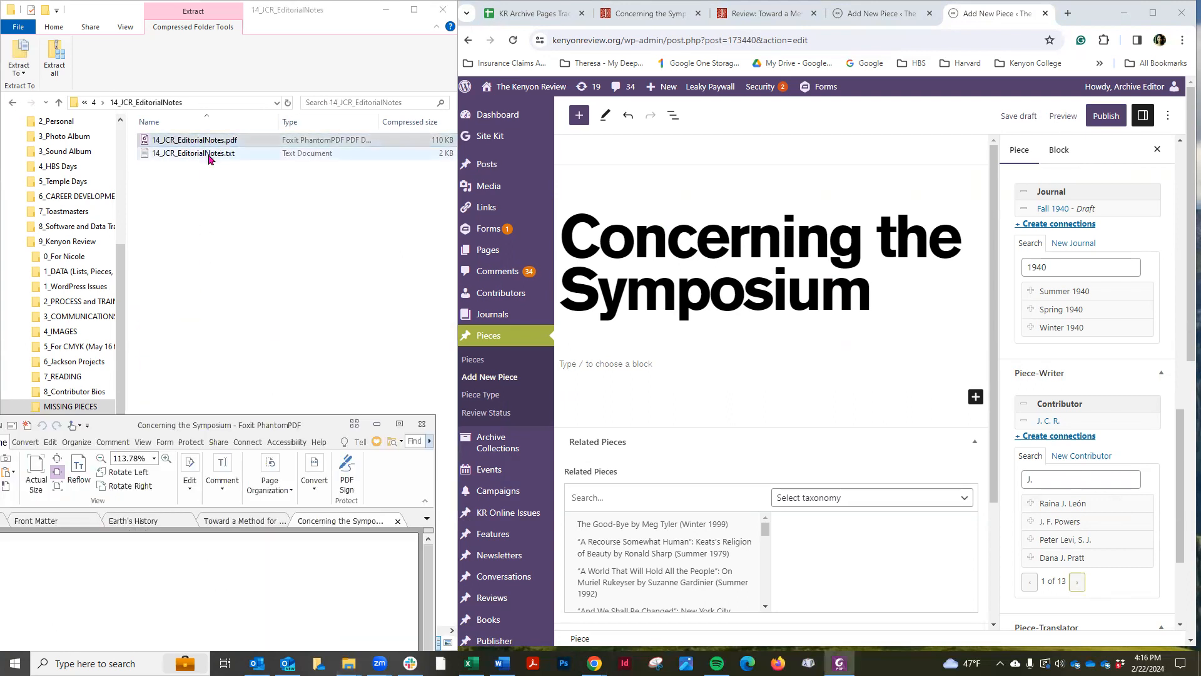
pyautogui.click(209, 155)
pyautogui.doubleClick(208, 153)
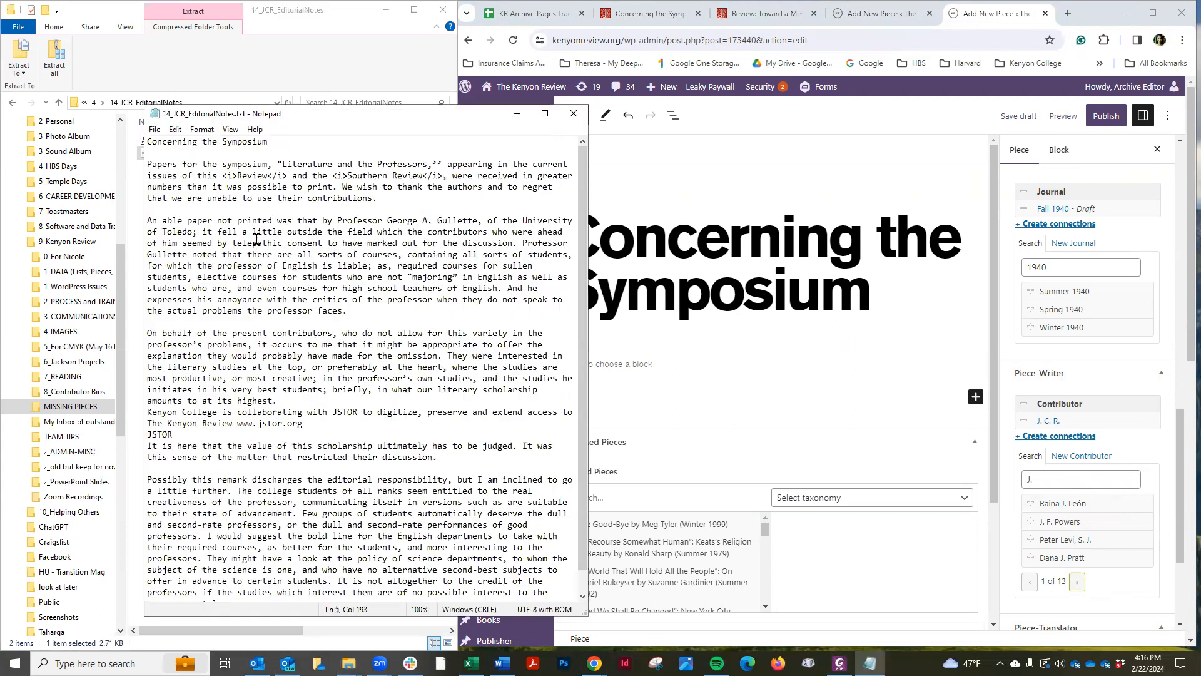
# Copy the text file's entire contents and paste them into the piece's body
pyautogui.hotkey('ctrl', 'a')
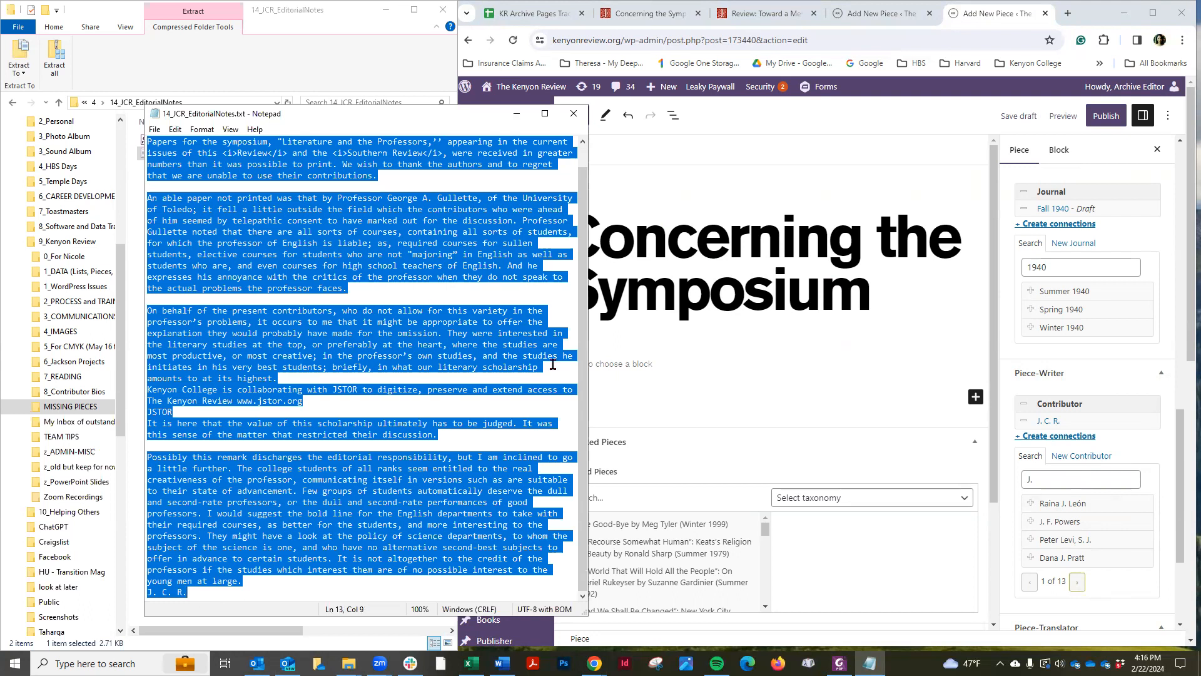
pyautogui.click(649, 363)
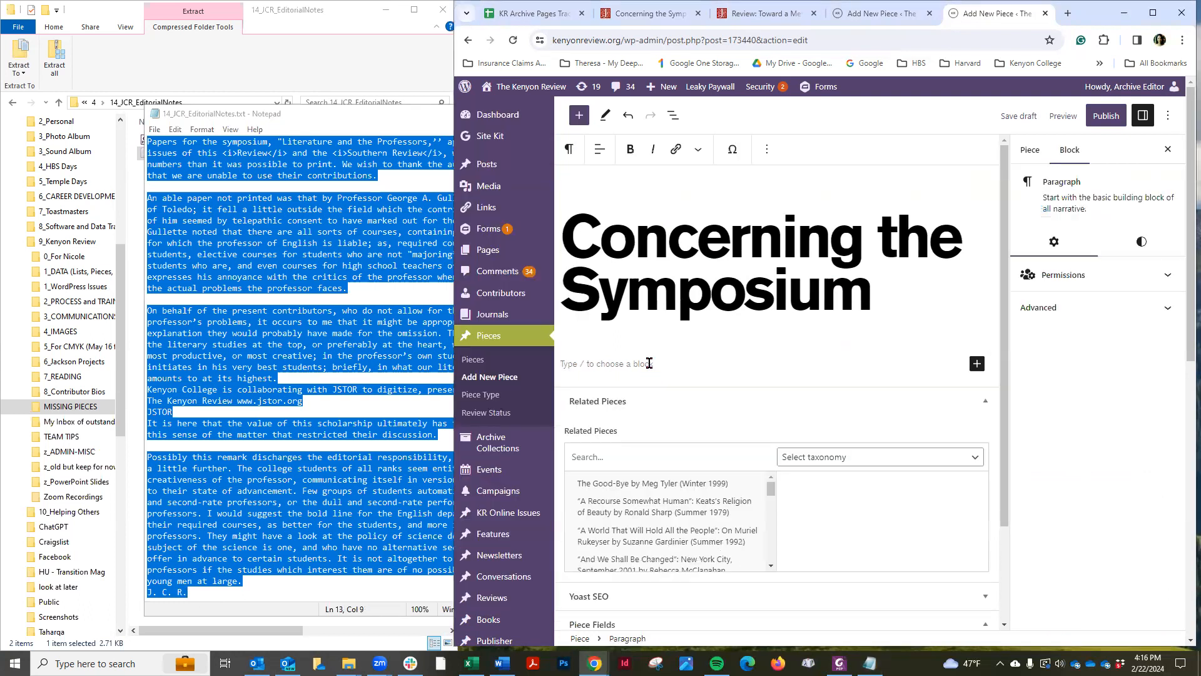
pyautogui.hotkey('ctrl', 'v')
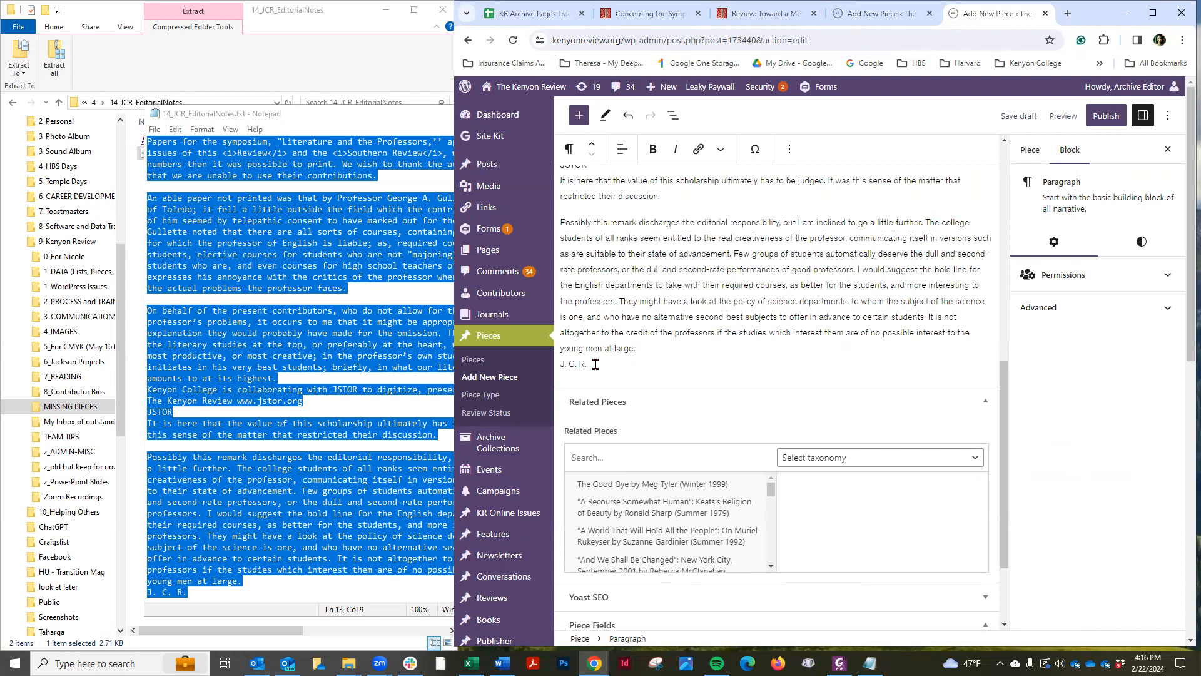
pyautogui.click(622, 149)
pyautogui.click(659, 229)
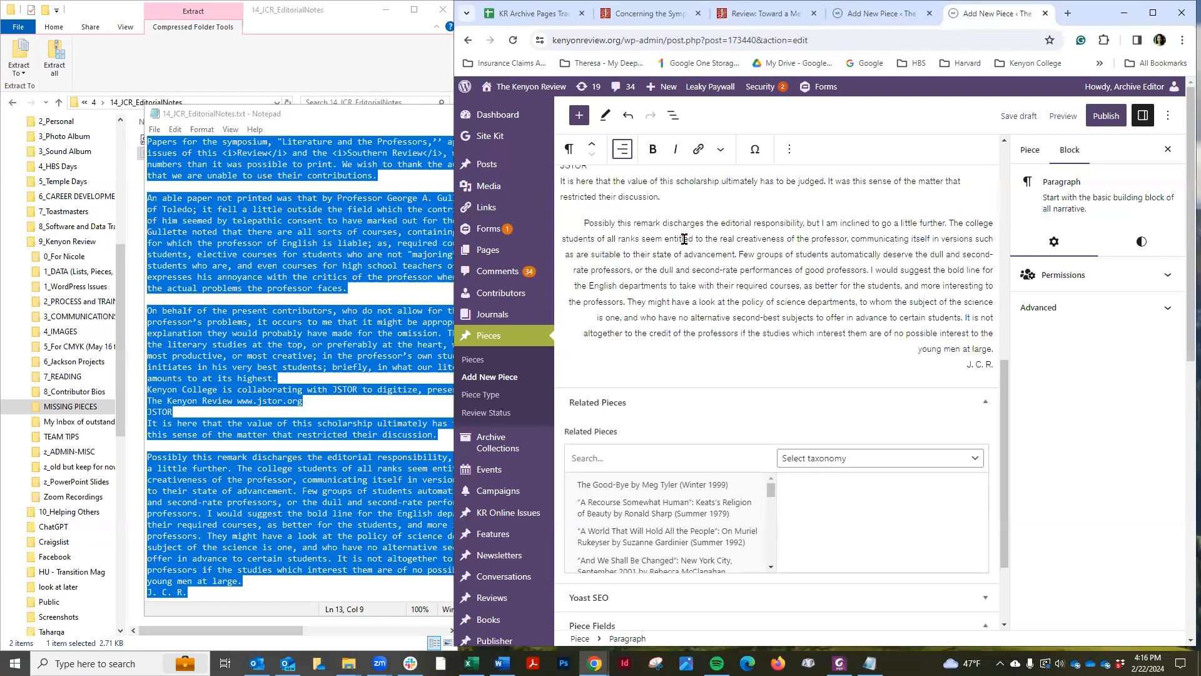
pyautogui.hotkey('ctrl', 'z')
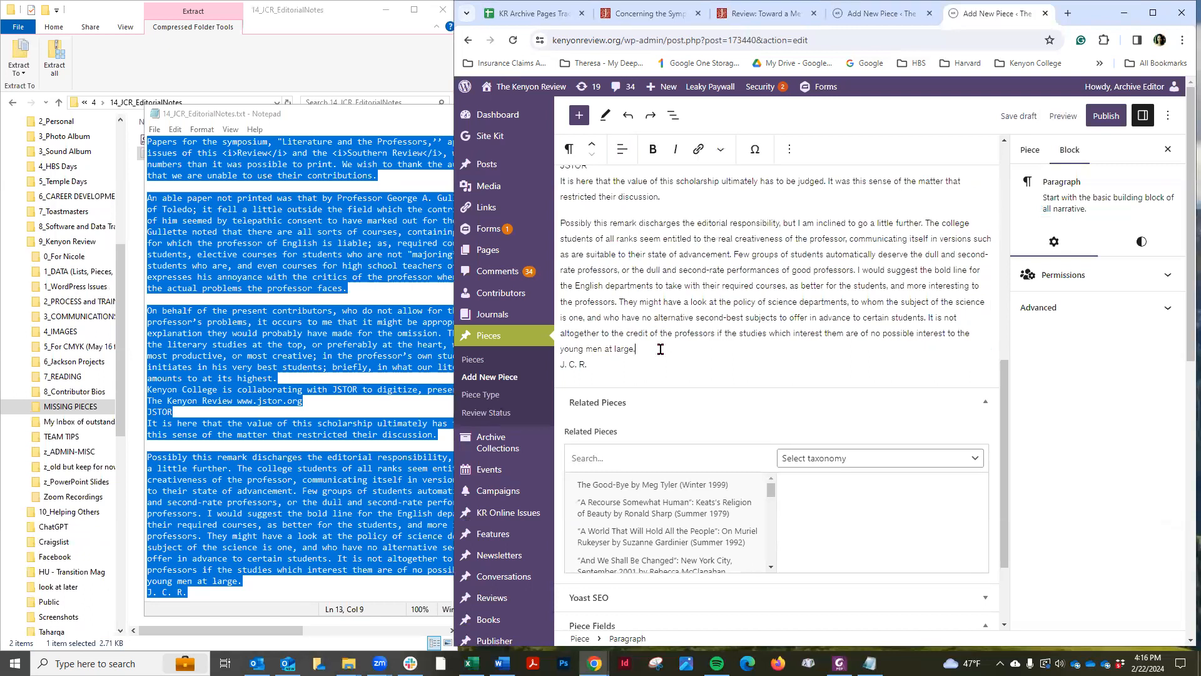
# Put the J. C. R. signature in its own paragraph and align it right
pyautogui.press('Return')
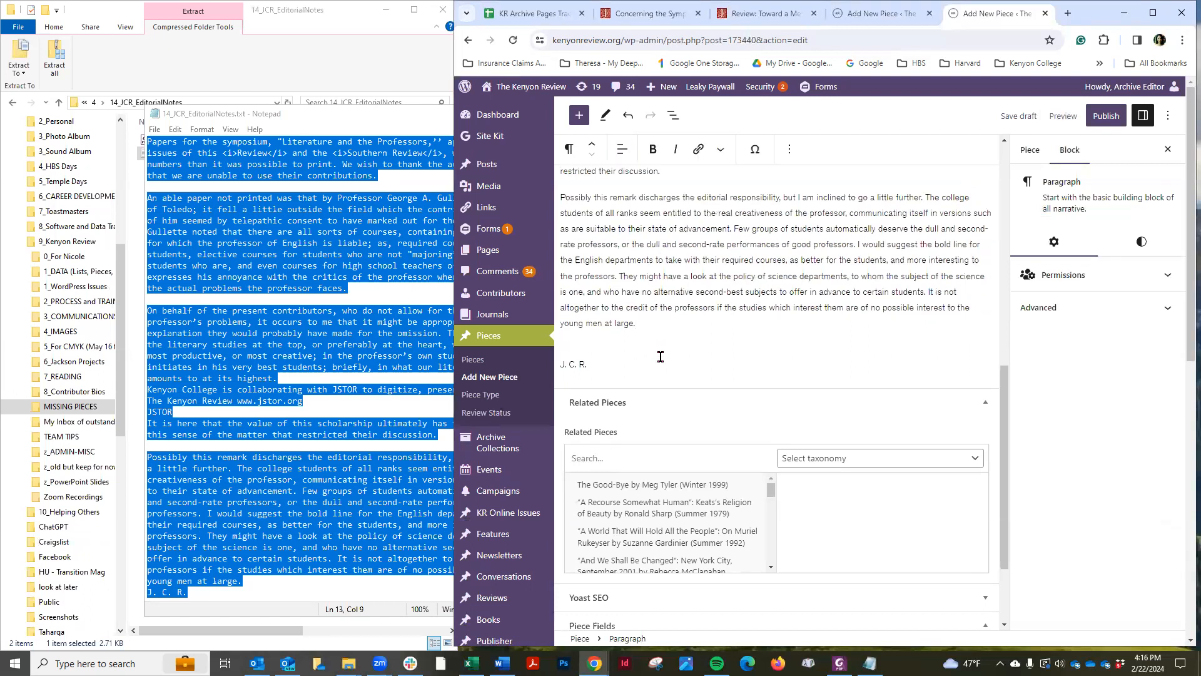
pyautogui.press('BackSpace')
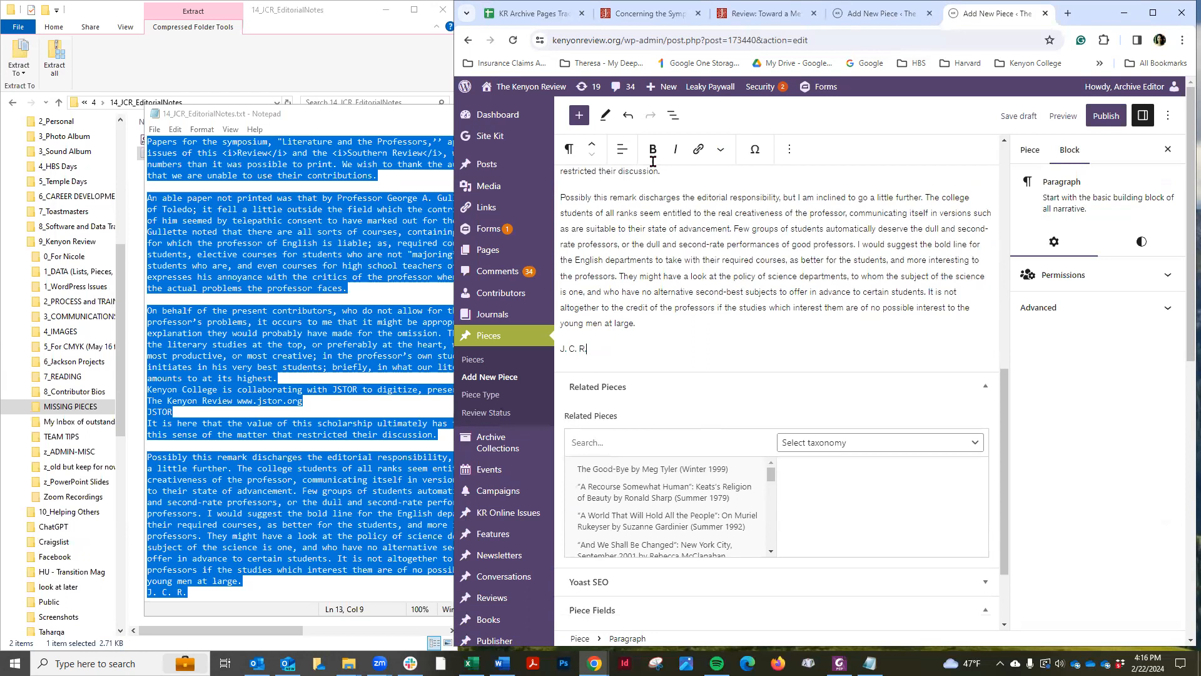
pyautogui.click(622, 149)
pyautogui.click(661, 235)
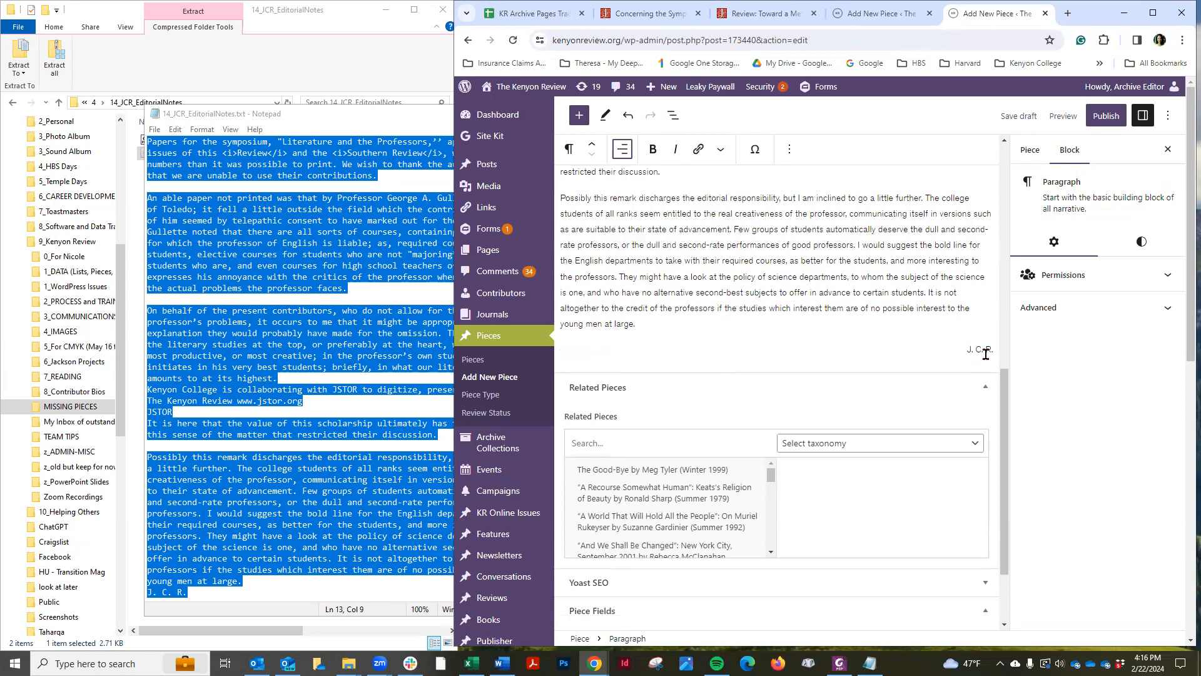
# Save the draft and arrange the Concerning the Symposium PDF and the browser editor side by side
pyautogui.click(1014, 122)
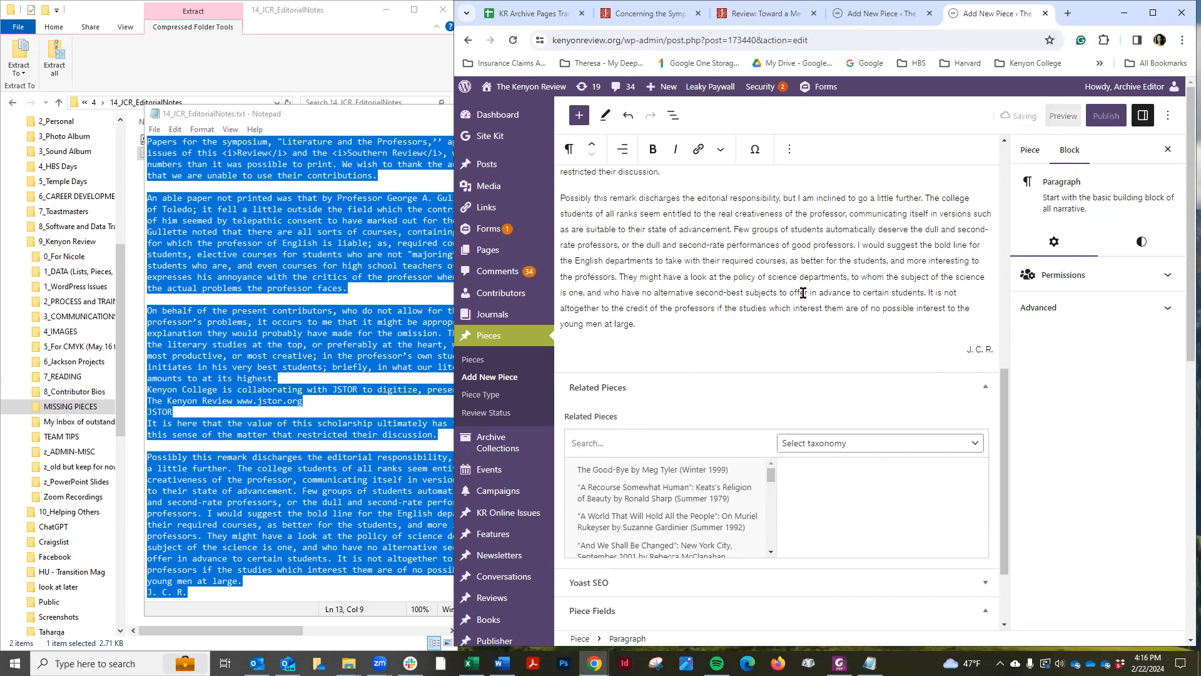
pyautogui.scroll(15, 803, 293)
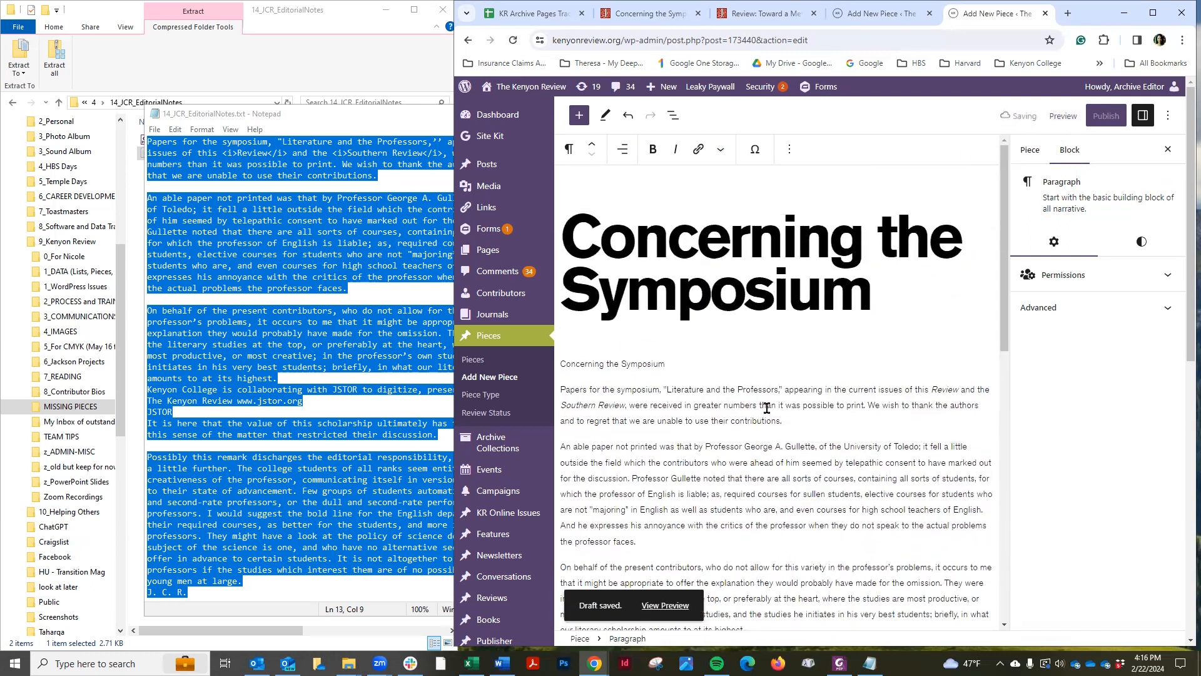
pyautogui.scroll(1, 288, 370)
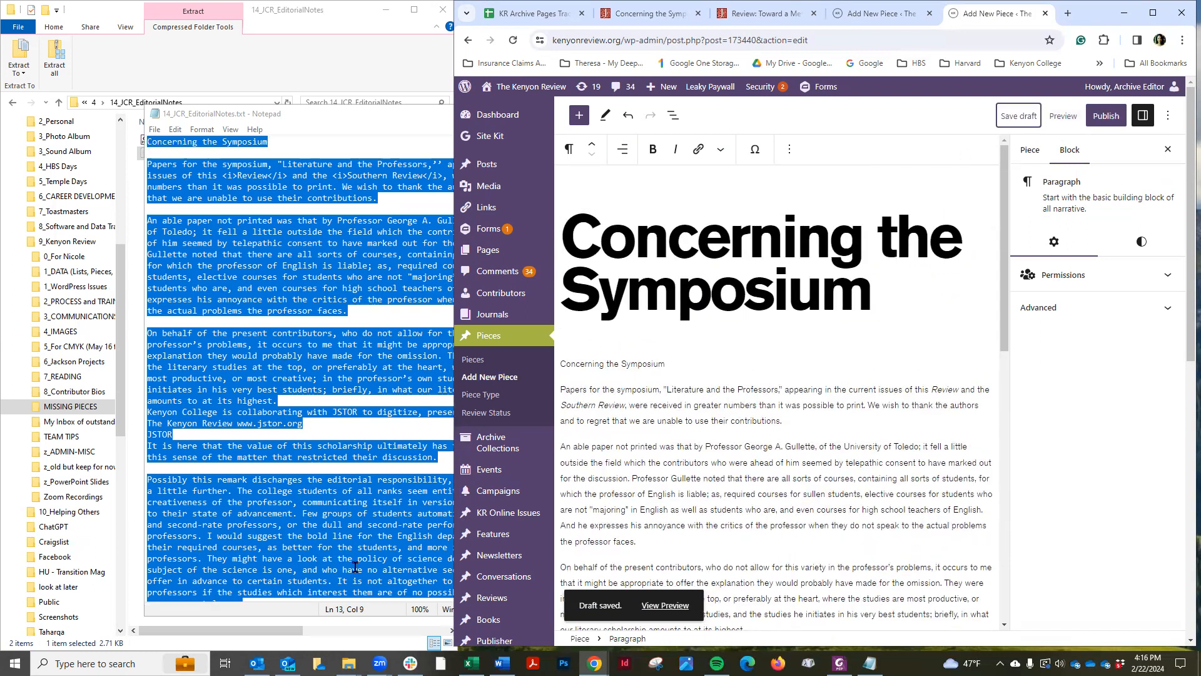
pyautogui.click(840, 663)
pyautogui.moveTo(172, 430); pyautogui.dragTo(0, 150)
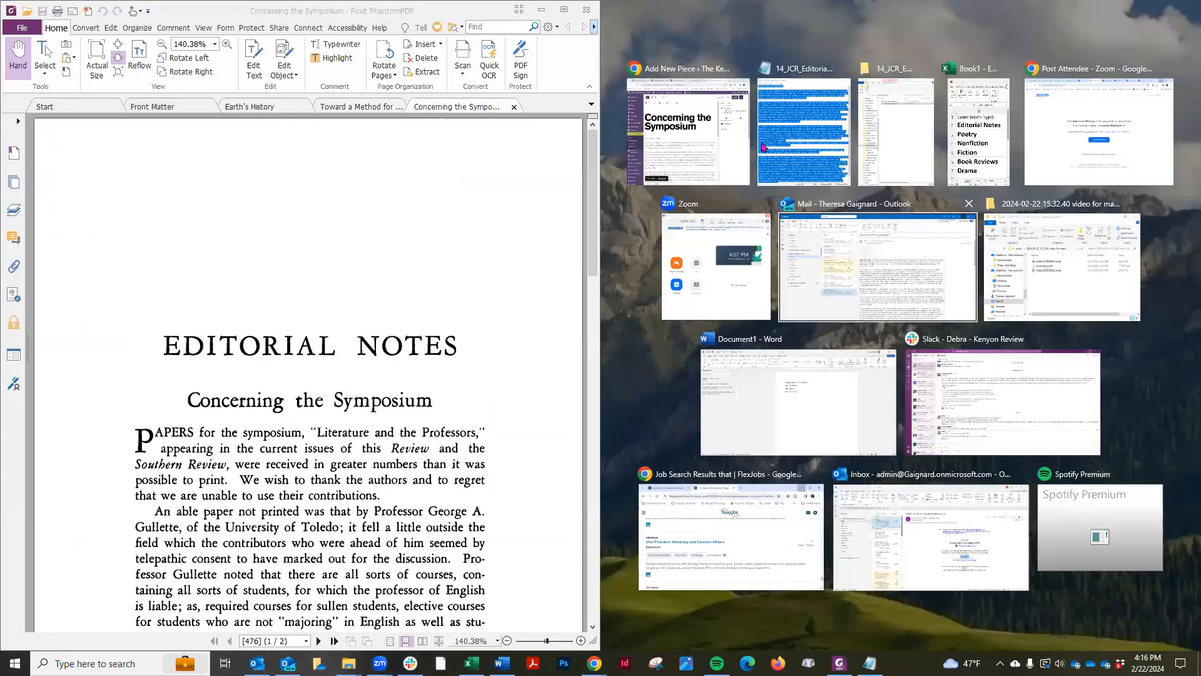
pyautogui.click(717, 155)
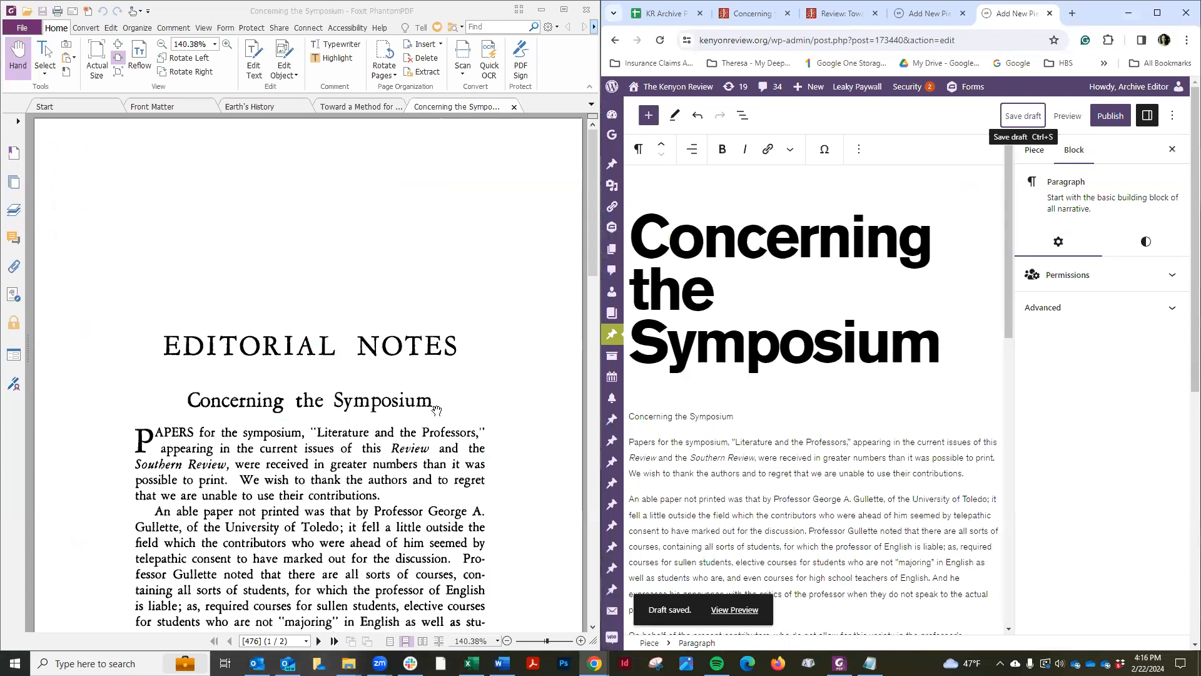
# Remove the duplicate "Concerning the Symposium" title paragraph from the start of the body
pyautogui.scroll(-3, 438, 412)
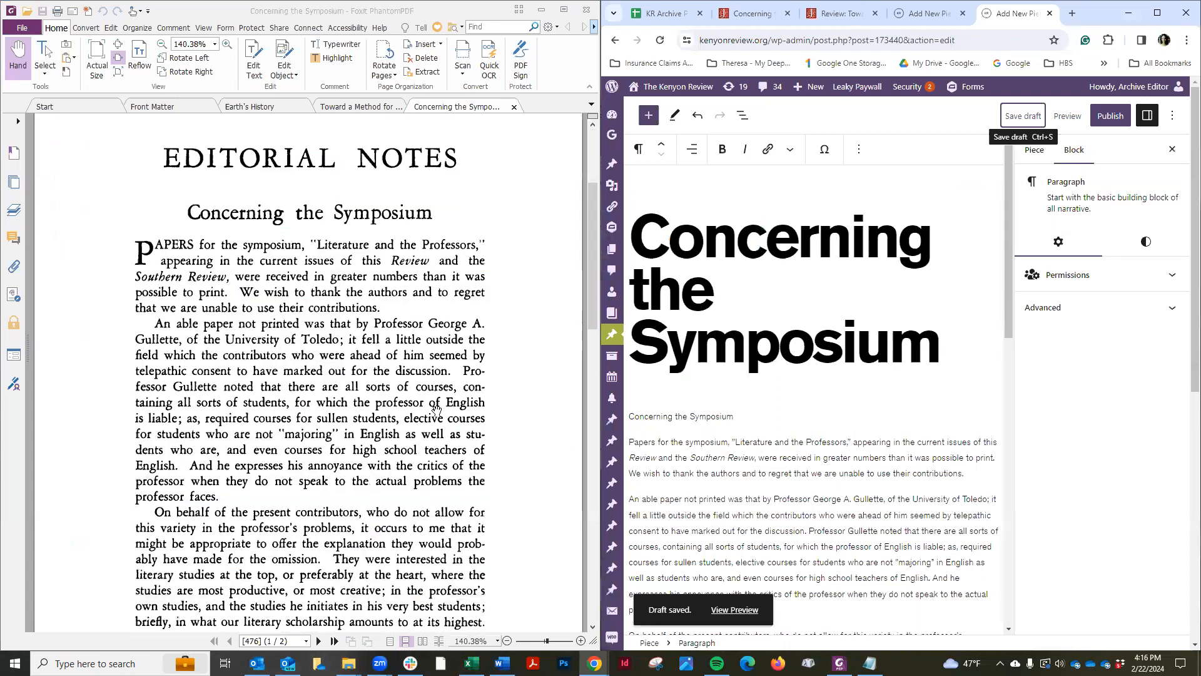
pyautogui.click(735, 416)
pyautogui.click(859, 149)
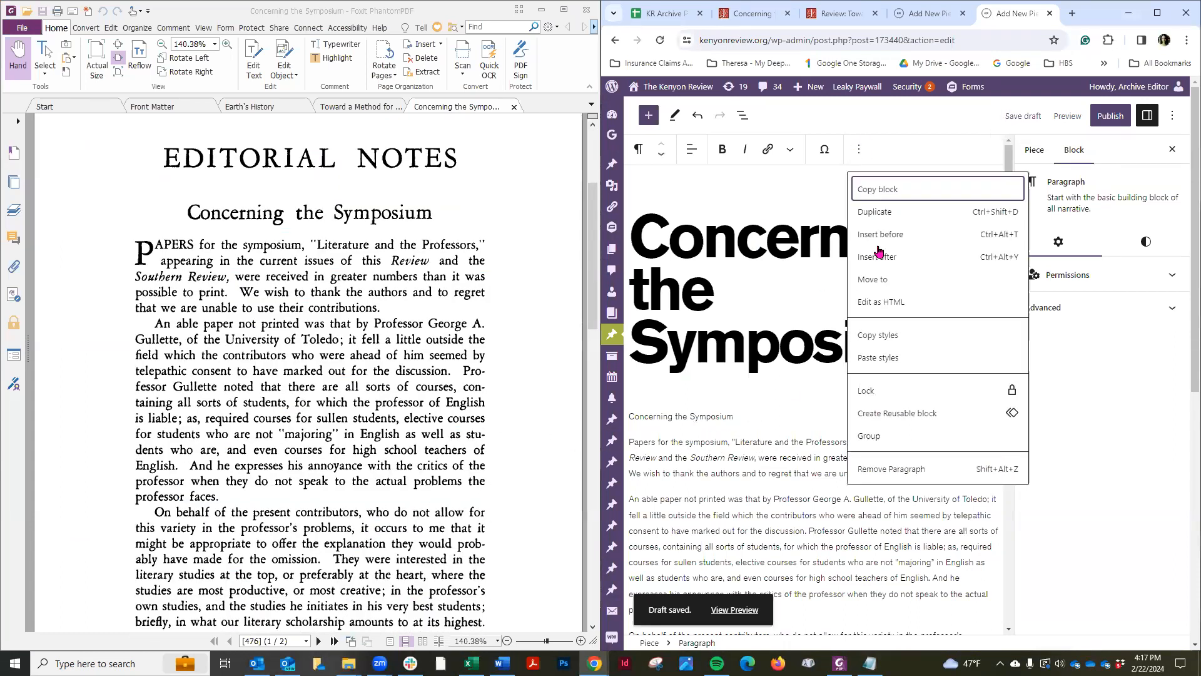
pyautogui.click(901, 473)
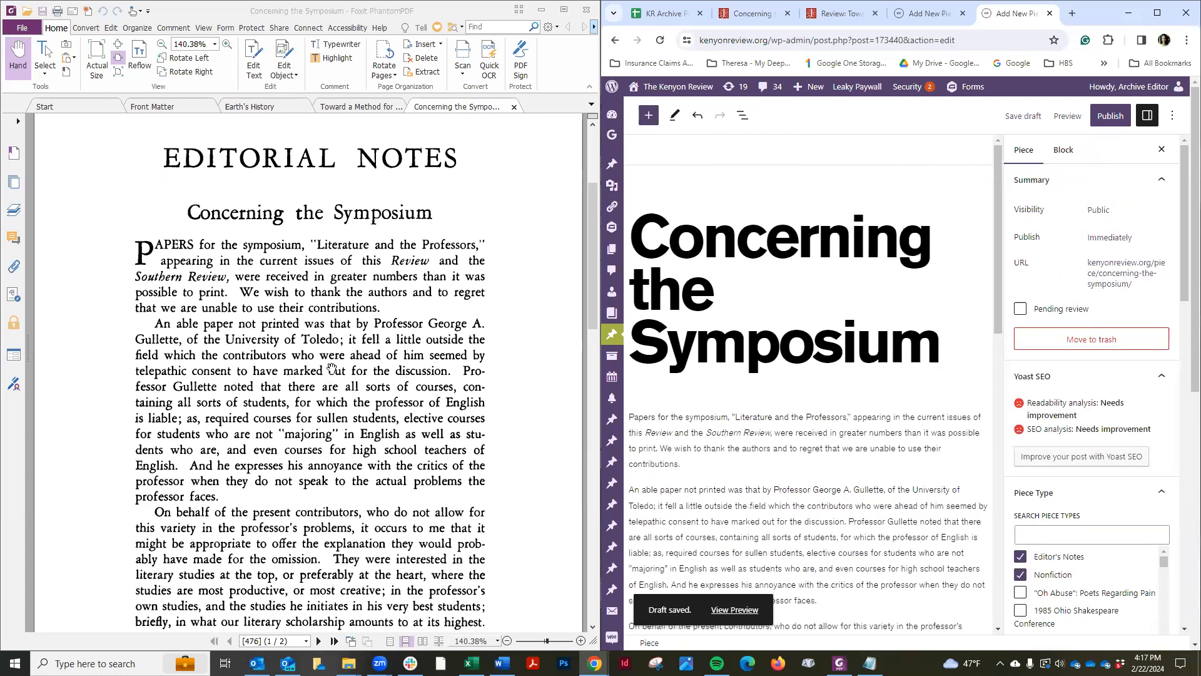
# Delete the JSTOR collaboration notice lines pasted into the middle of the body text
pyautogui.scroll(-2, 438, 375)
pyautogui.scroll(-4, 832, 460)
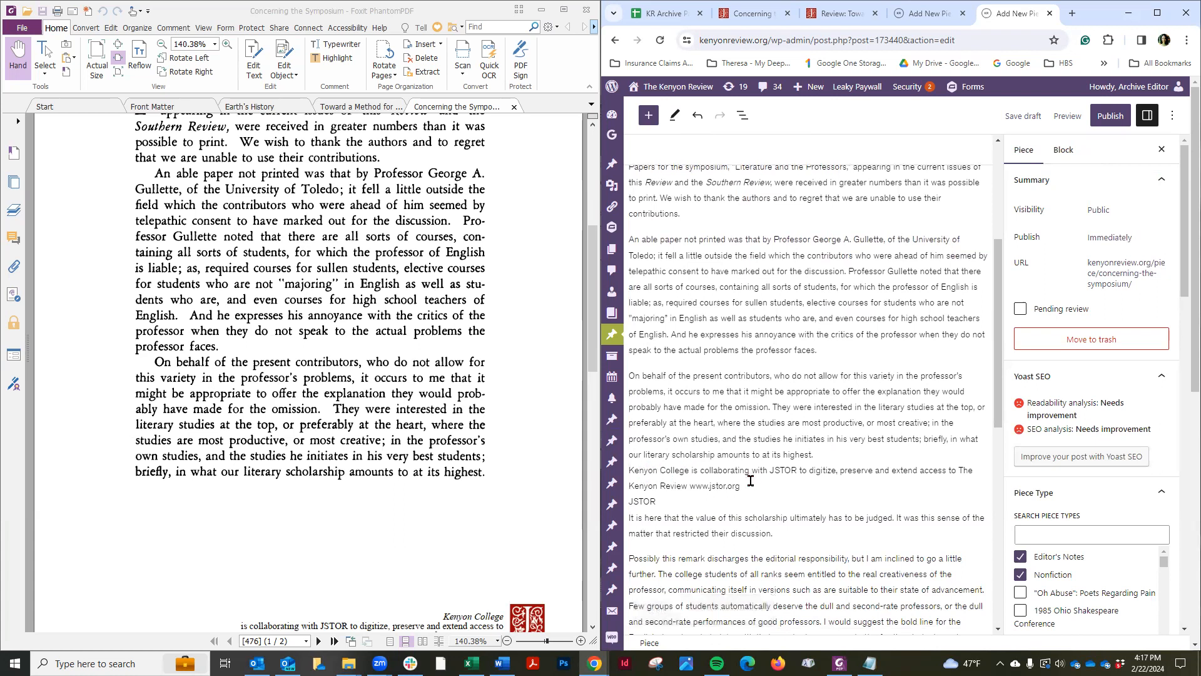
pyautogui.moveTo(660, 502); pyautogui.dragTo(628, 470)
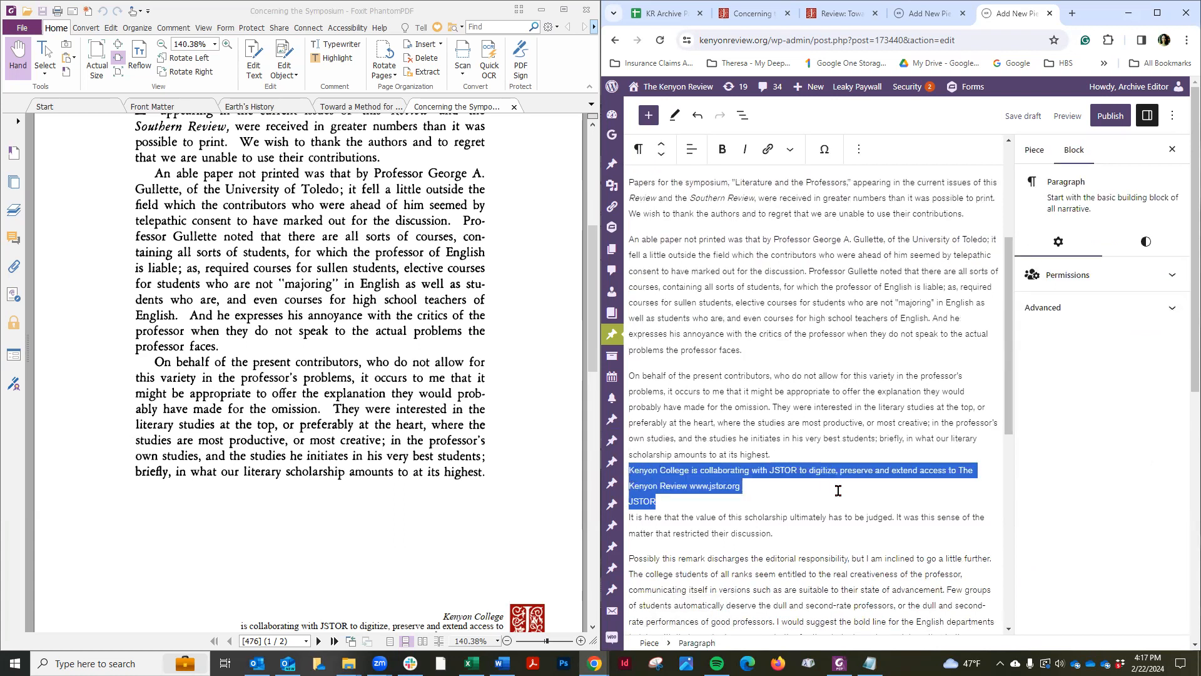
pyautogui.press('BackSpace')
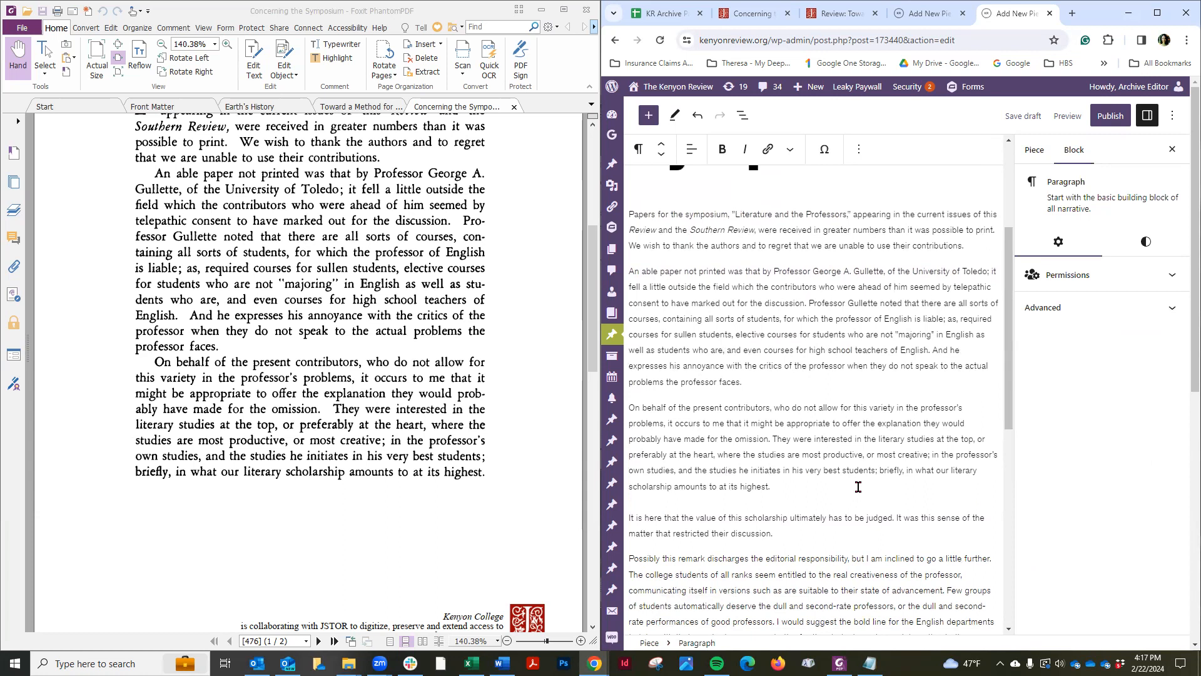
# Review the cleaned-up body and save the draft
pyautogui.scroll(-6, 857, 487)
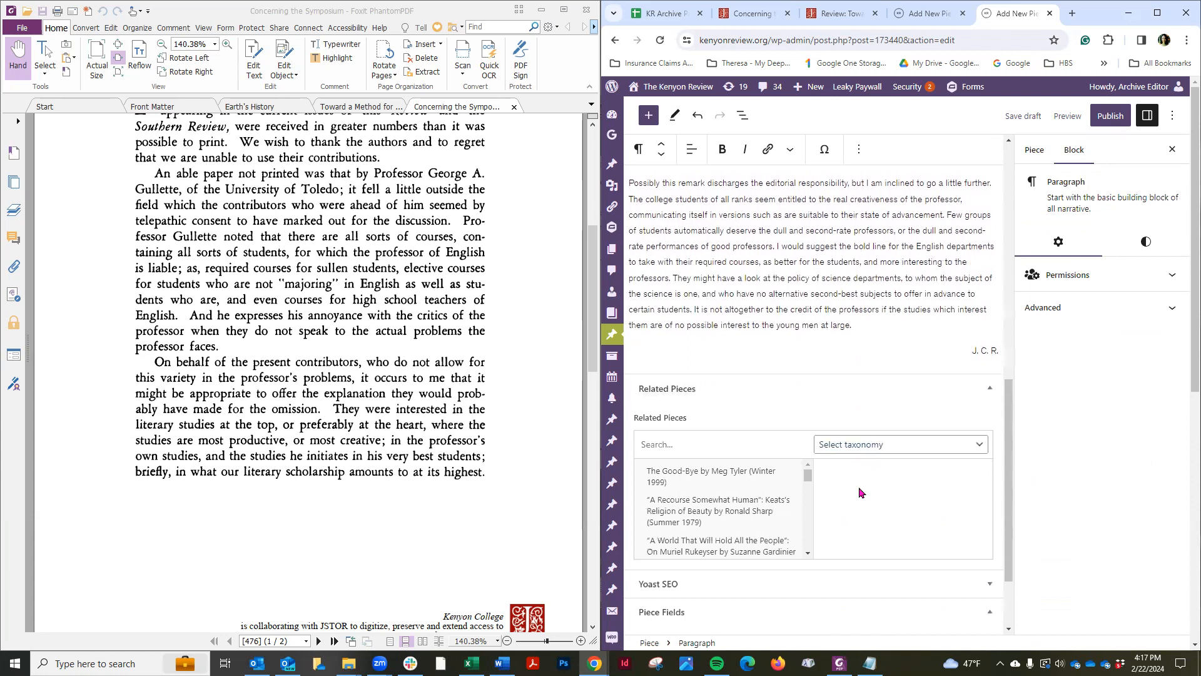
pyautogui.scroll(5, 859, 489)
pyautogui.scroll(4, 860, 492)
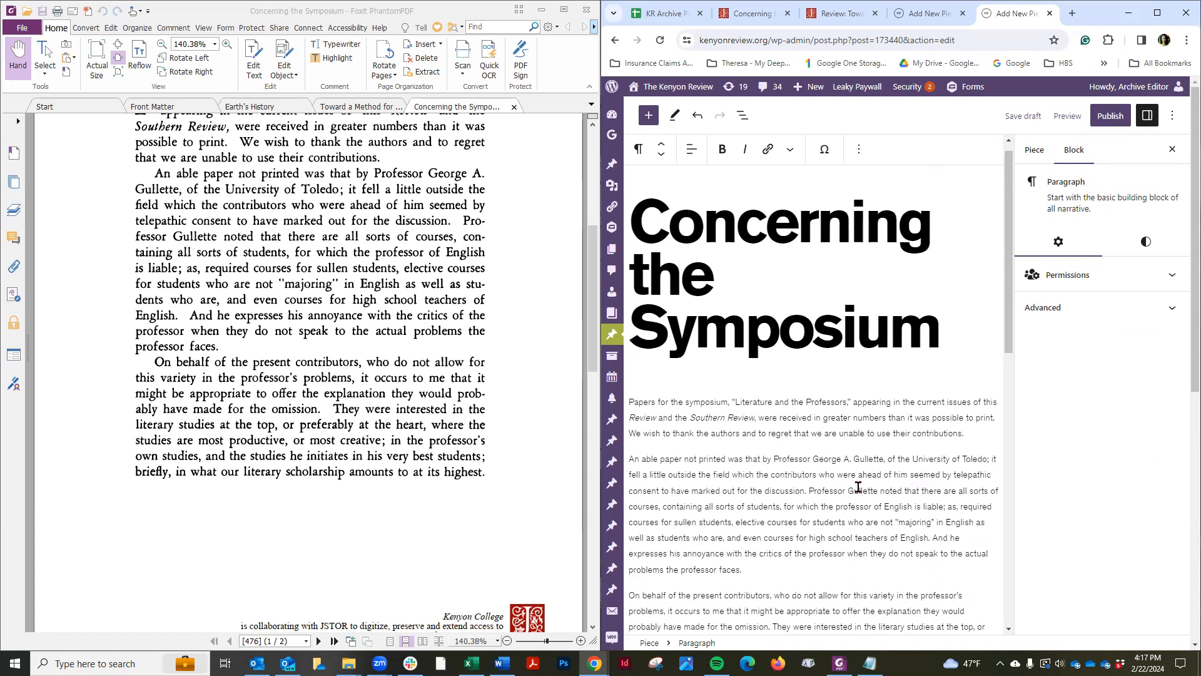
pyautogui.click(1015, 118)
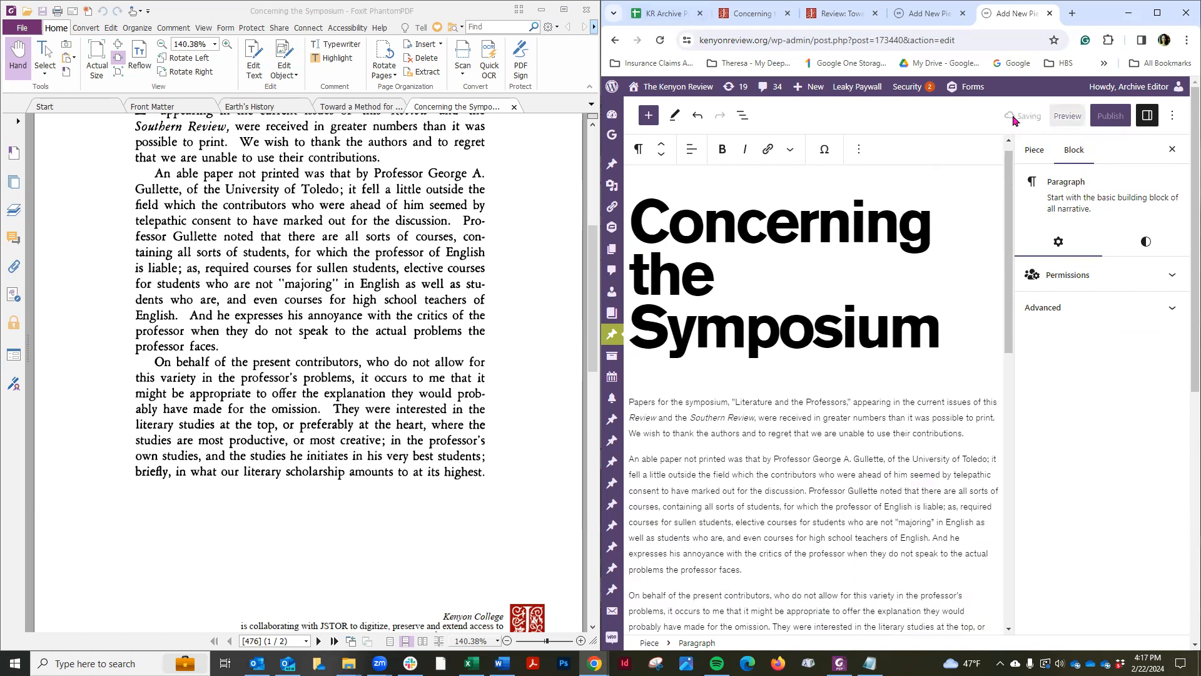
# In the tracking sheet, copy the formatting of the Toward a Method for Musicology row onto the Concerning the Symposium row
pyautogui.click(665, 14)
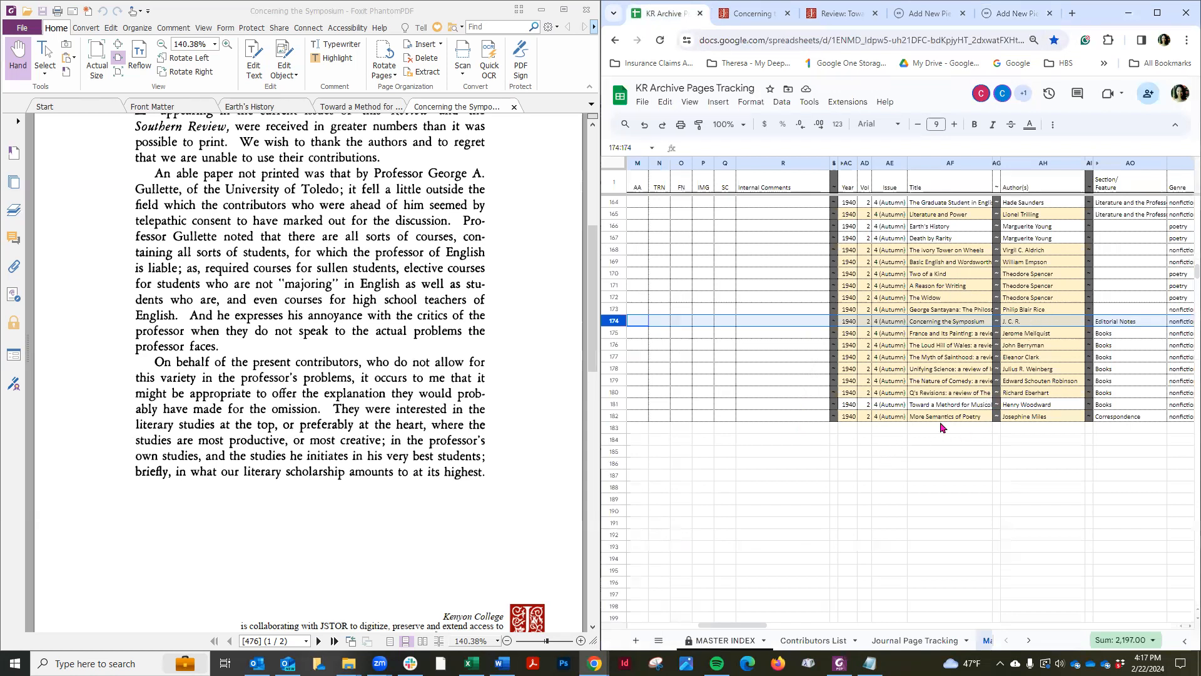
pyautogui.moveTo(842, 404); pyautogui.dragTo(1082, 404)
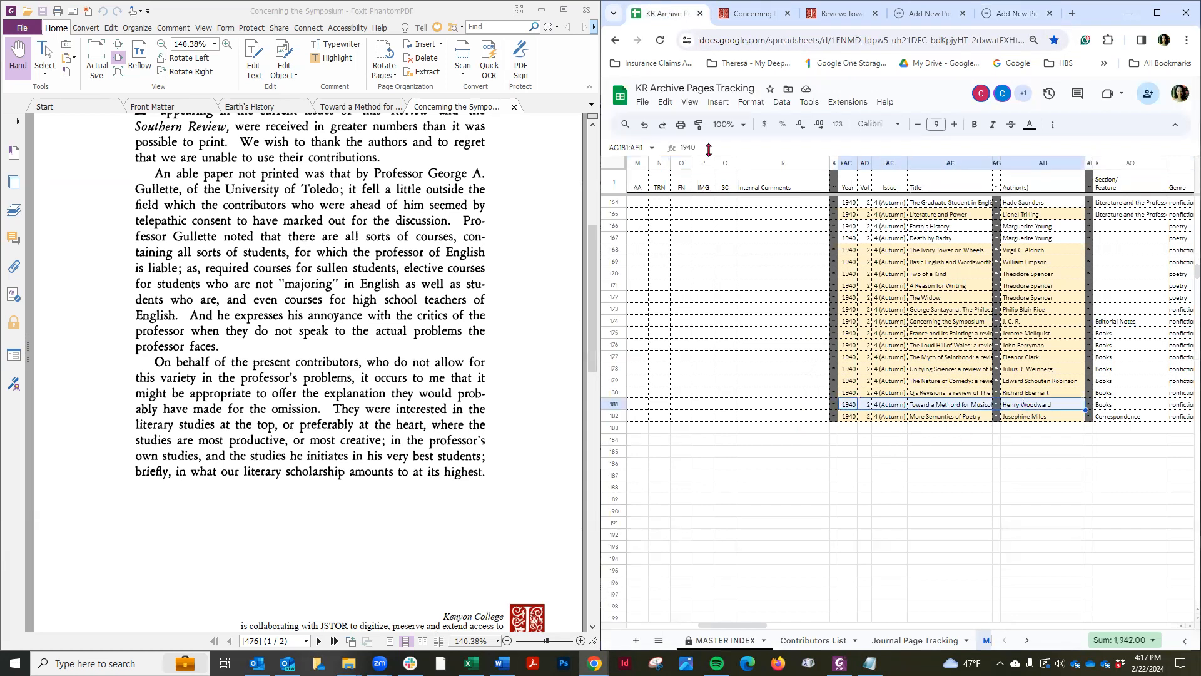
pyautogui.click(698, 124)
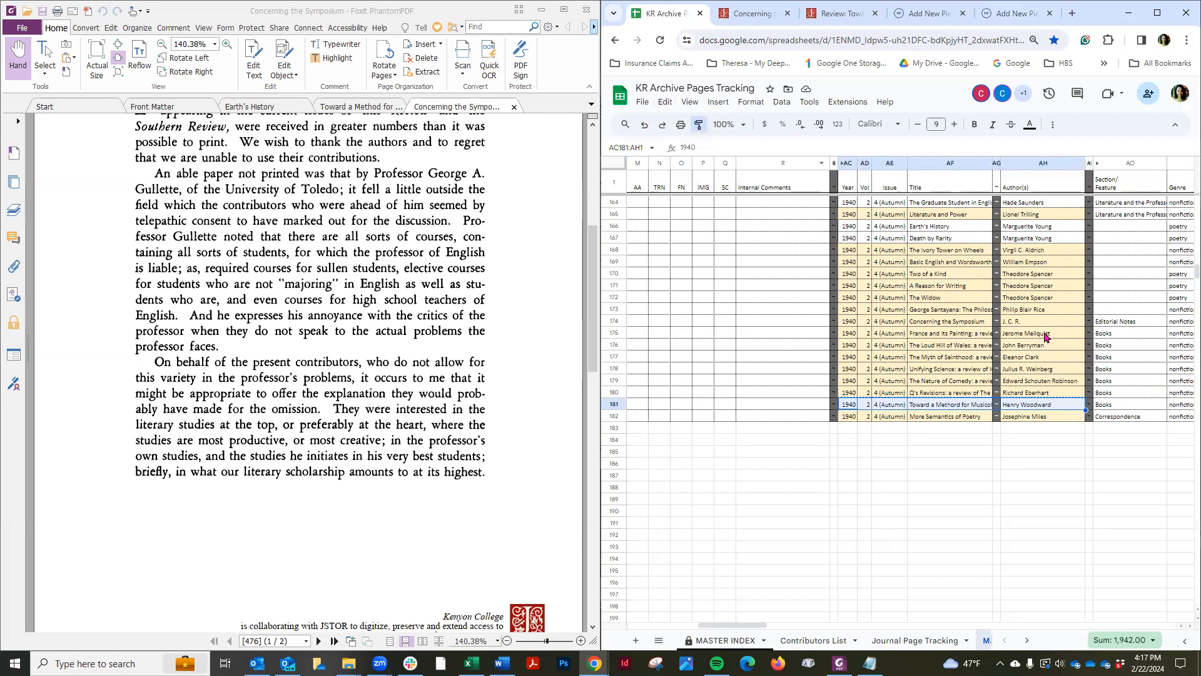
pyautogui.moveTo(1010, 322); pyautogui.dragTo(848, 322)
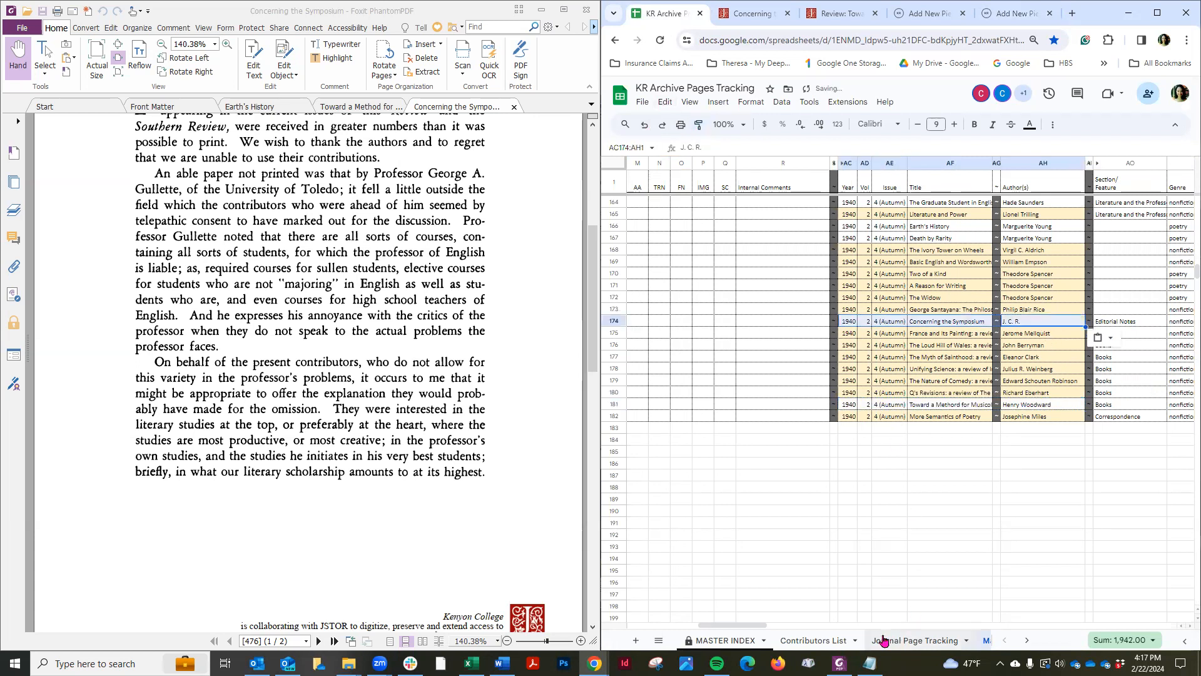
# On the Maddie tab, set KRAC-254's prior status to Complete and copy the Complete cell formatting onto it
pyautogui.moveTo(754, 626); pyautogui.dragTo(675, 628)
pyautogui.click(830, 319)
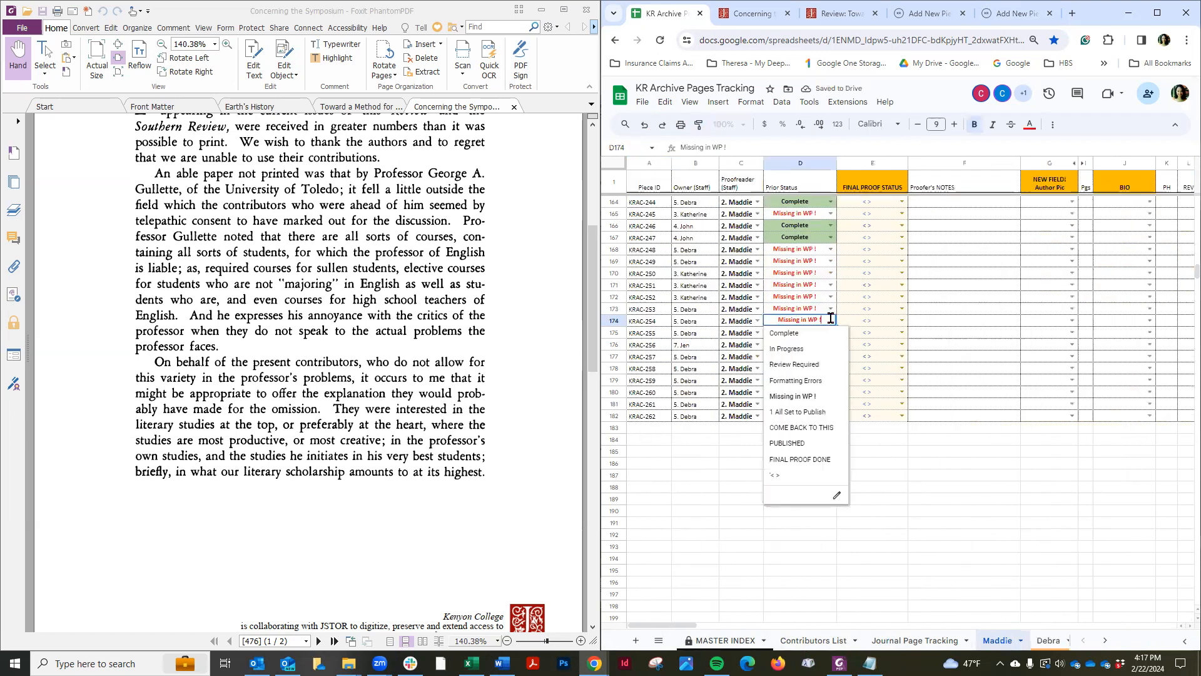
pyautogui.click(787, 333)
pyautogui.click(793, 241)
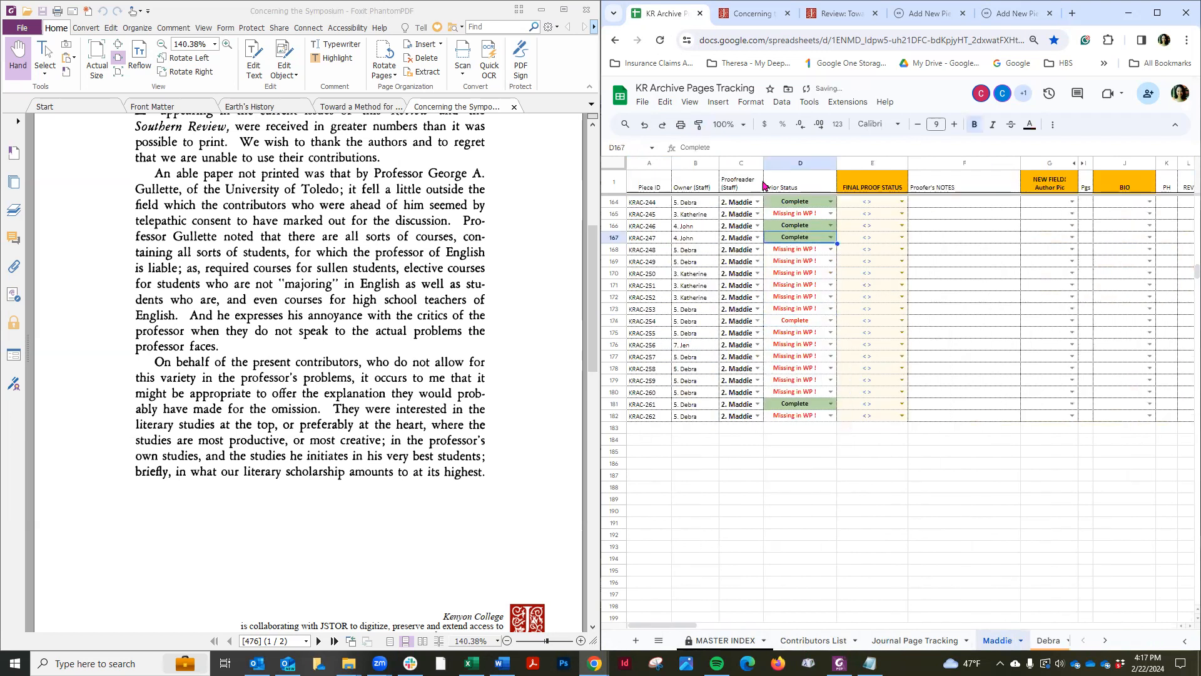
pyautogui.click(699, 124)
pyautogui.click(806, 325)
pyautogui.click(876, 534)
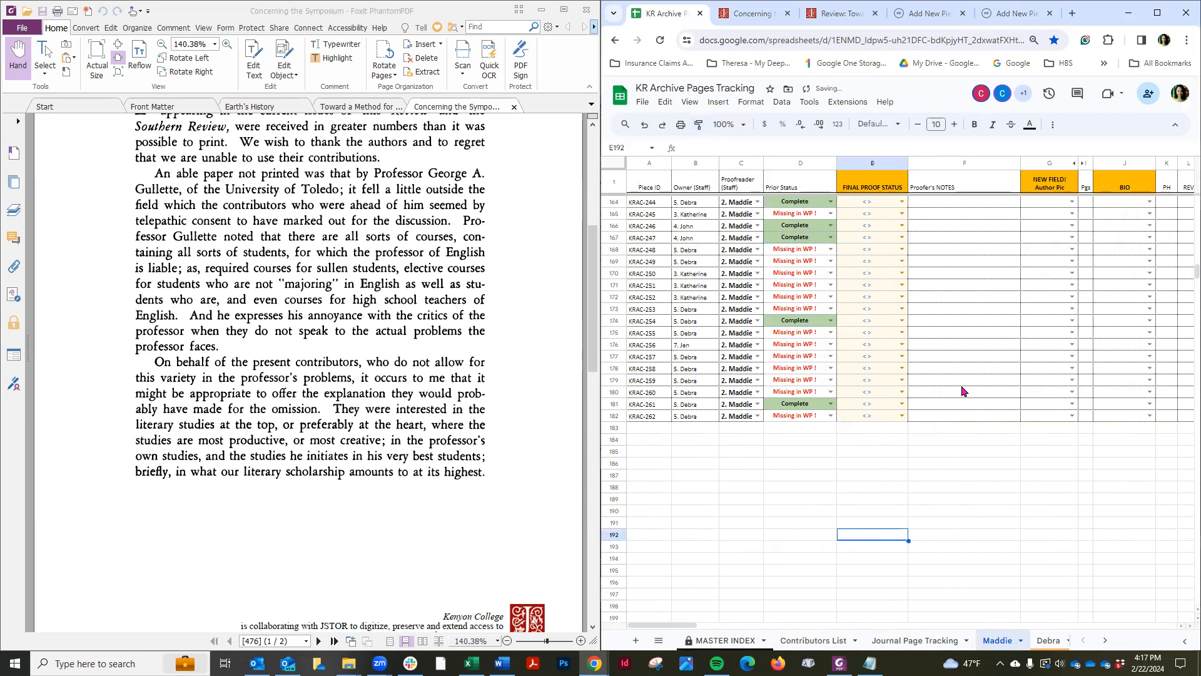